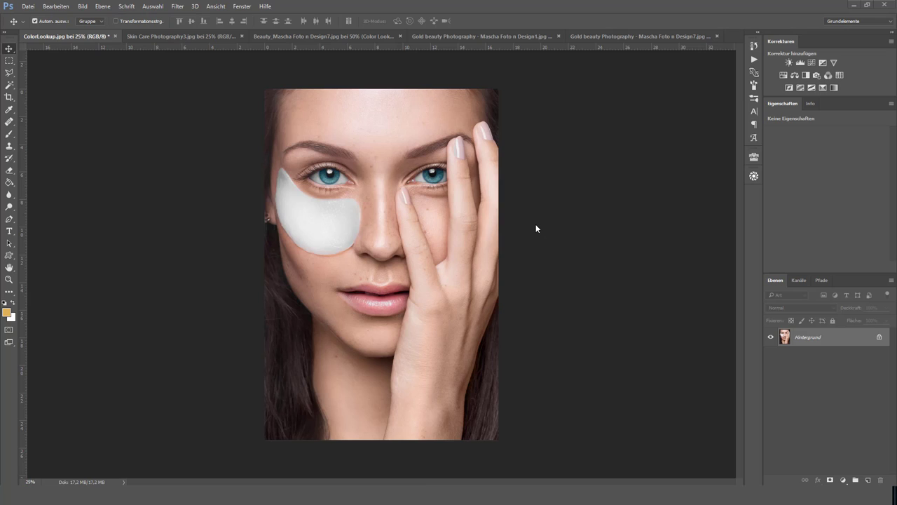
Step: Look through the open beauty portraits, then return to ColorLookup.jpg
left_click(178, 36)
left_click(270, 37)
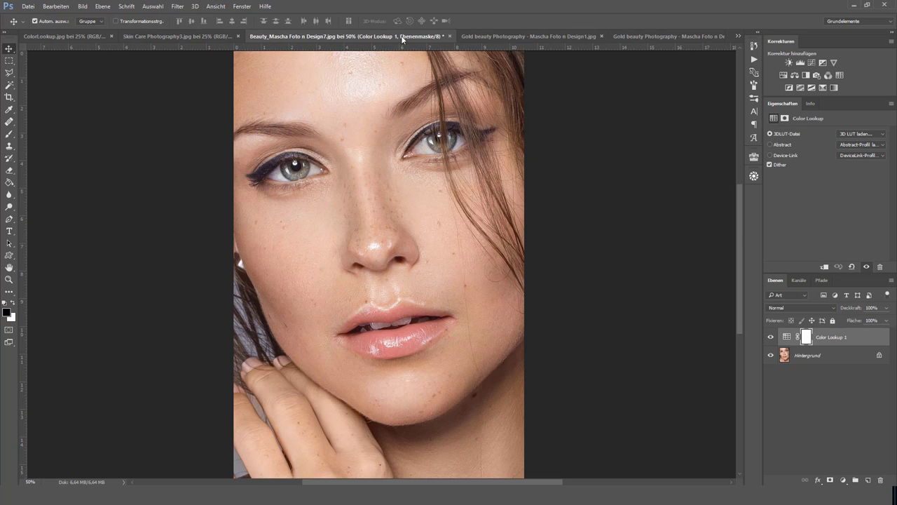
left_click(480, 35)
left_click(624, 37)
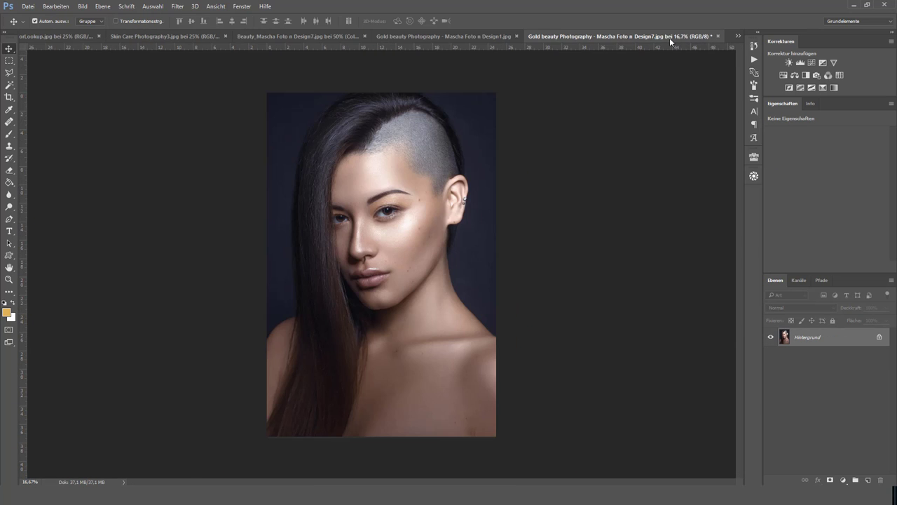
left_click(61, 36)
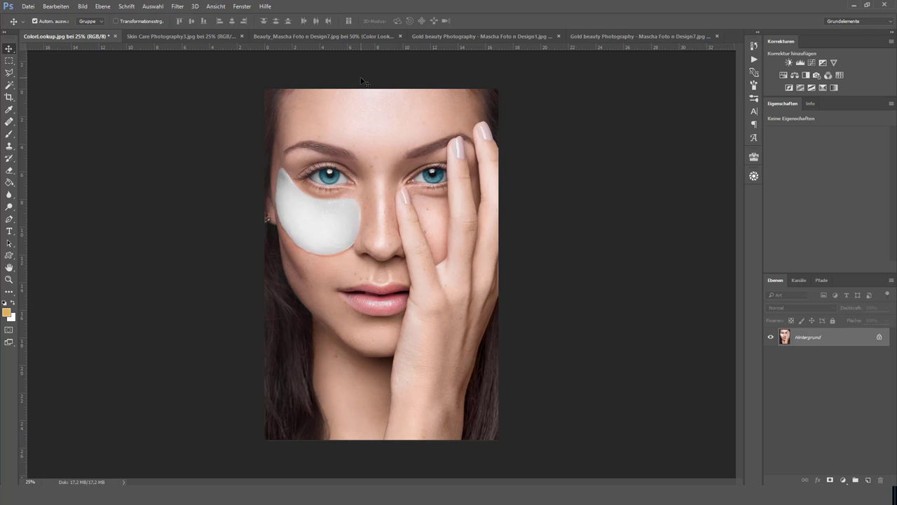
Step: Add a Color Lookup layer using the MFND Blue Darken.3DL LUT
left_click(839, 75)
left_click(853, 134)
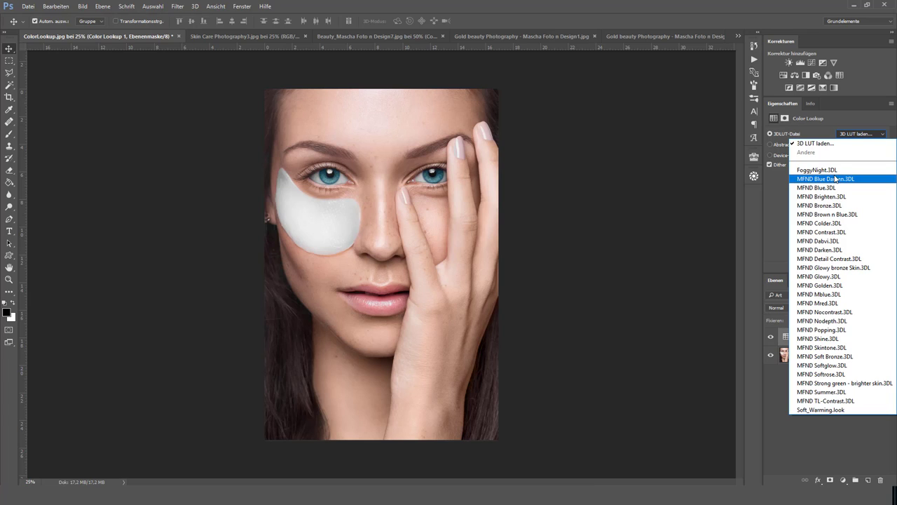
left_click(854, 183)
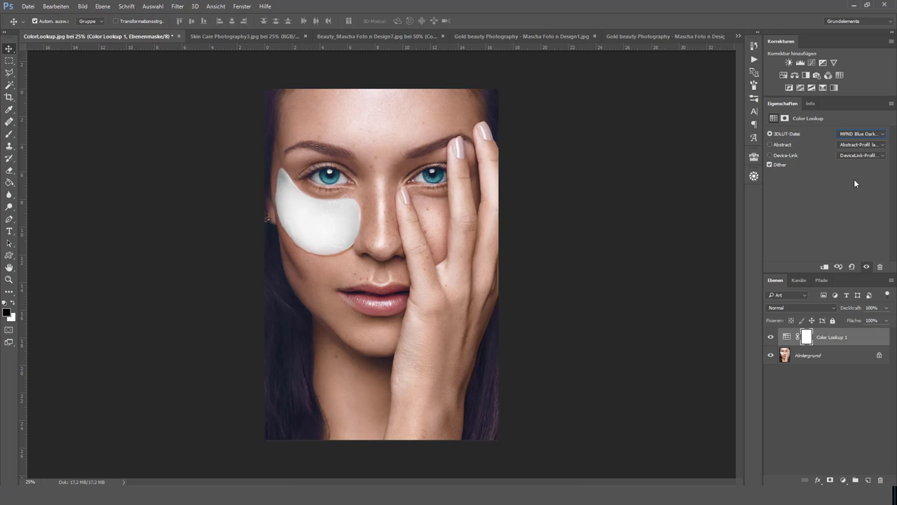
Step: Keep the Blue Darken LUT and toggle the grade to compare before and after
left_click(856, 134)
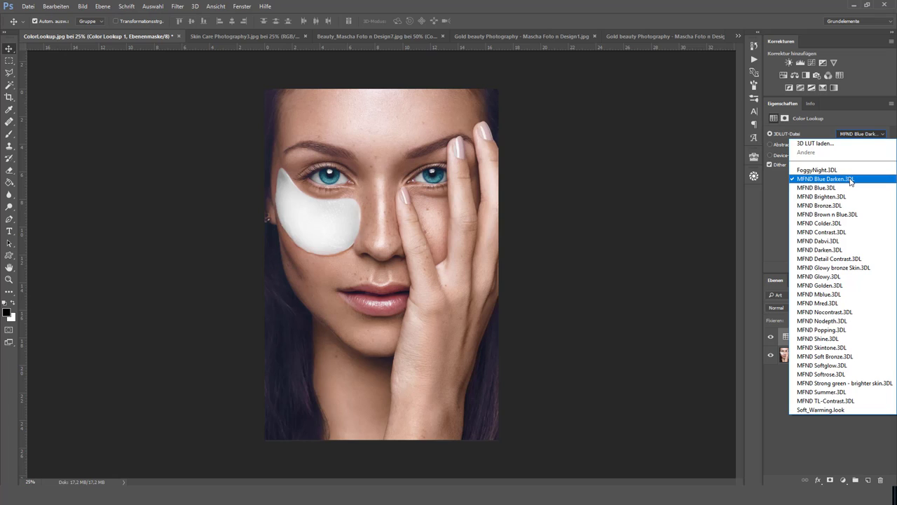
left_click(377, 151)
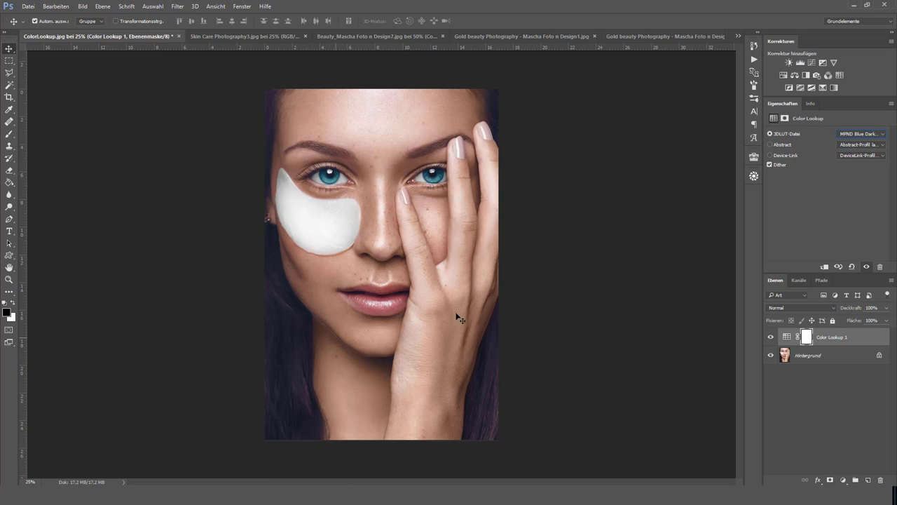
left_click(771, 337)
left_click(770, 337)
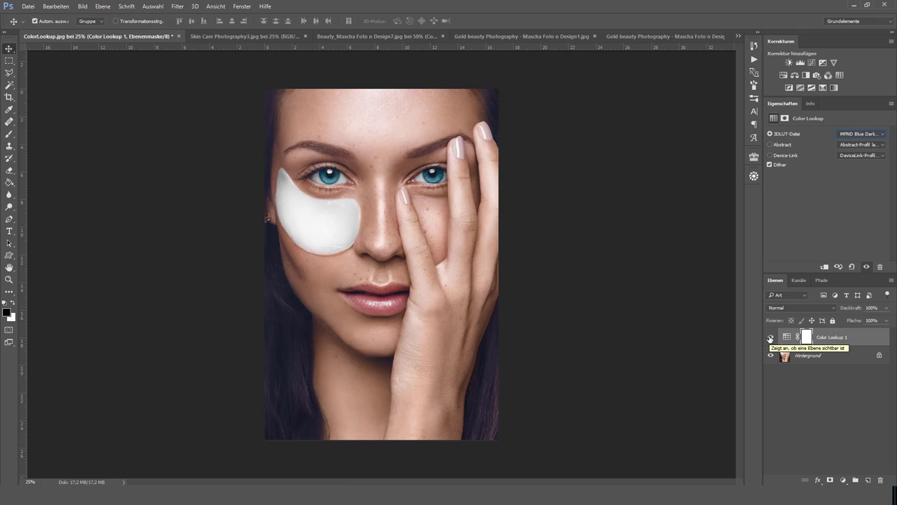
left_click(770, 339)
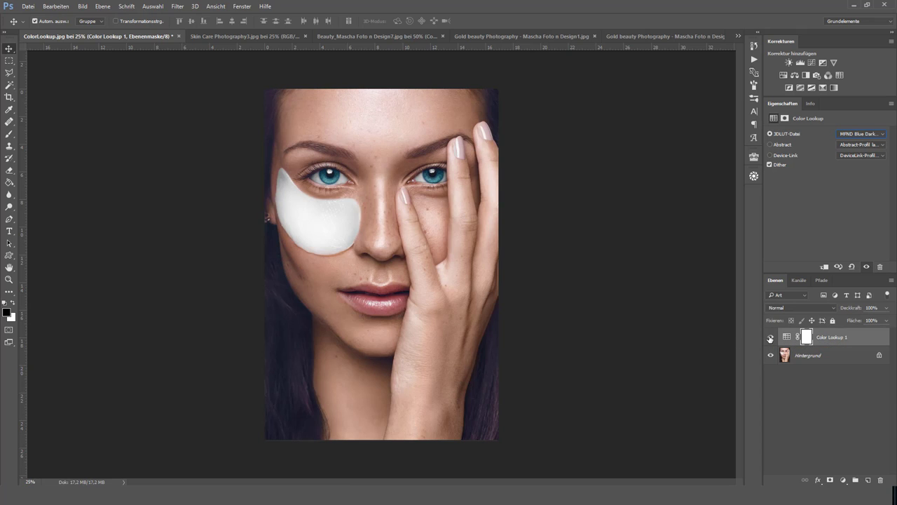
left_click(770, 338)
Step: Browse the LUT list without changing it, then compare the grade on and off again
left_click(853, 131)
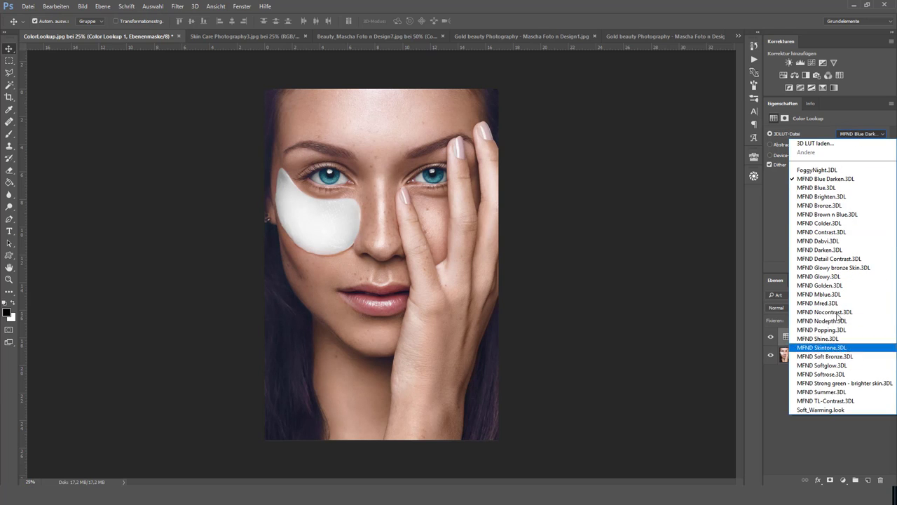
left_click(589, 202)
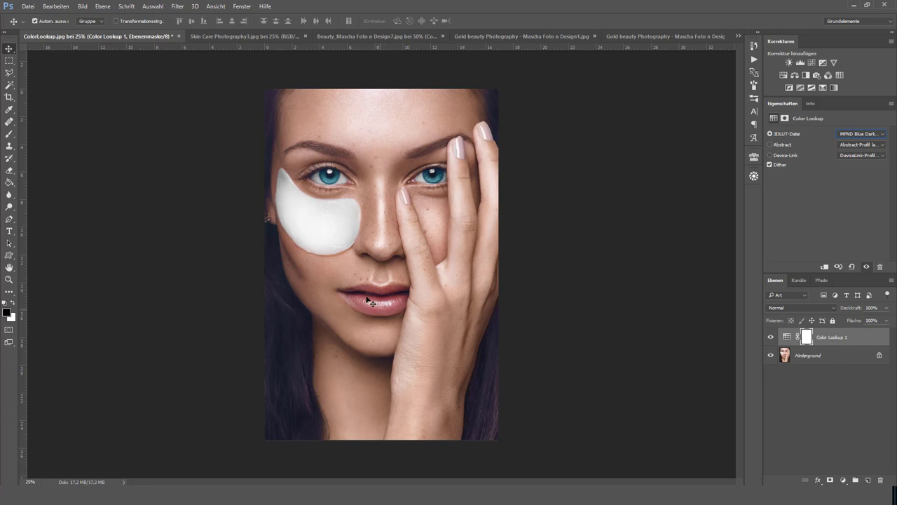
left_click(769, 337)
left_click(770, 336)
left_click(770, 336)
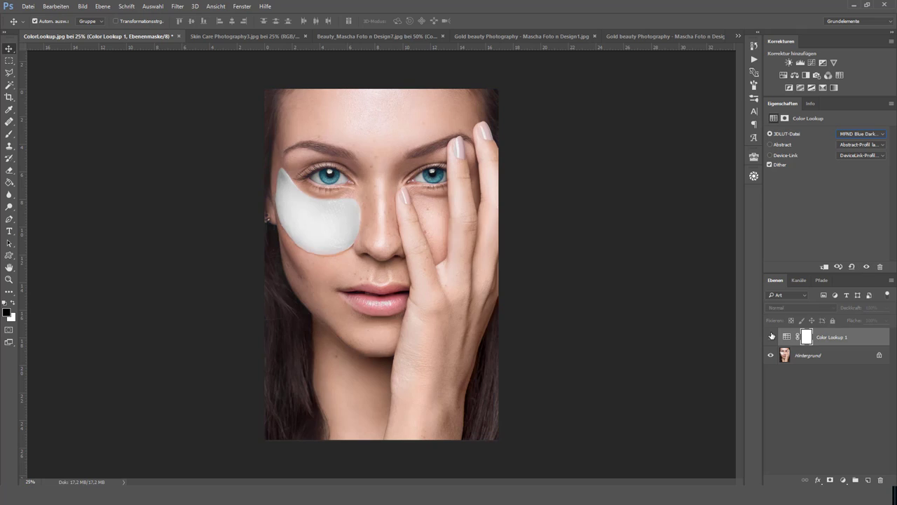
left_click(770, 336)
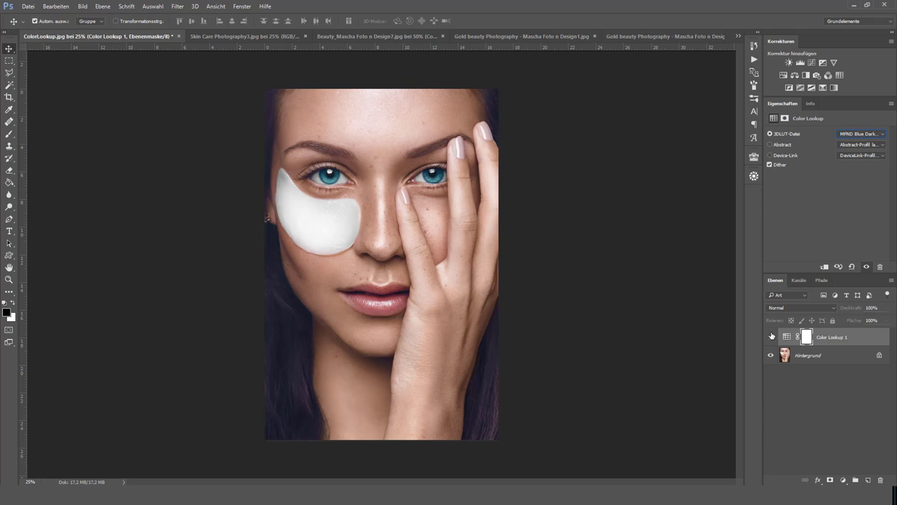
left_click(771, 337)
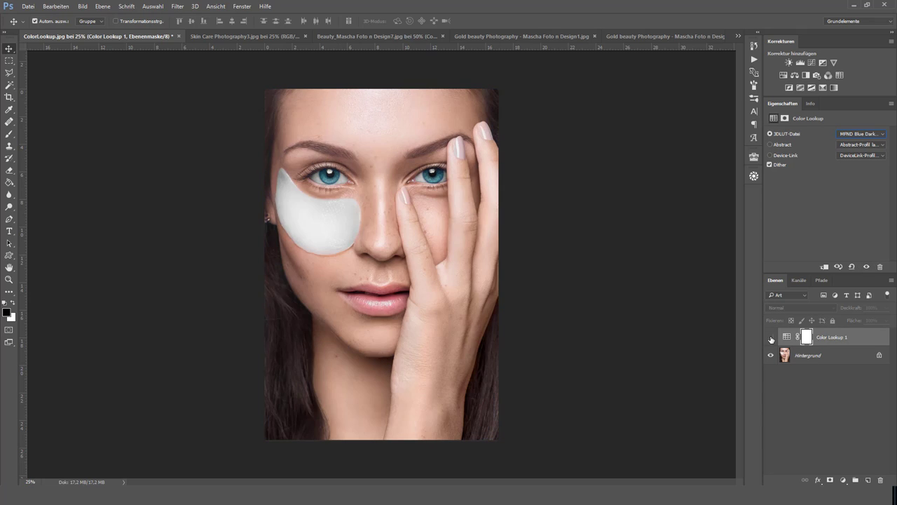
left_click(771, 337)
left_click(771, 337)
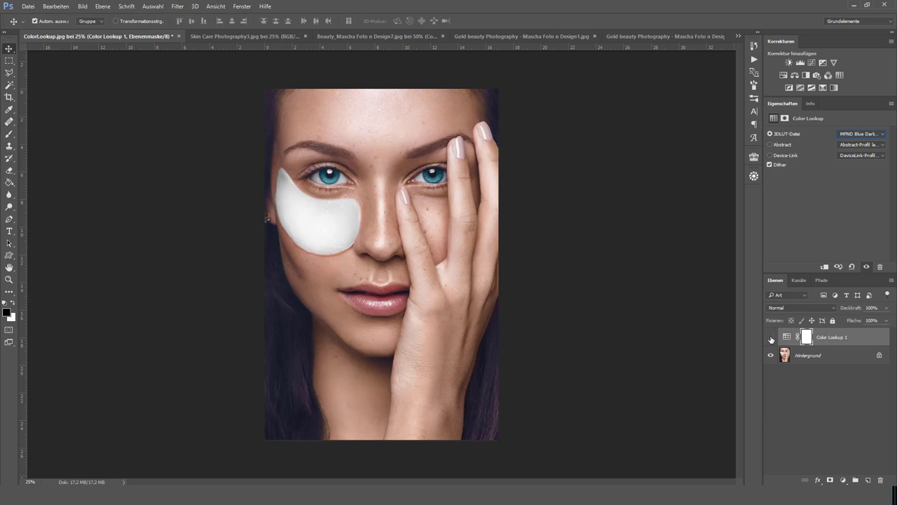
left_click(771, 337)
Step: On the Skin Care portrait, add a Color Lookup layer with MFND Blue Darken.3DL
left_click(231, 35)
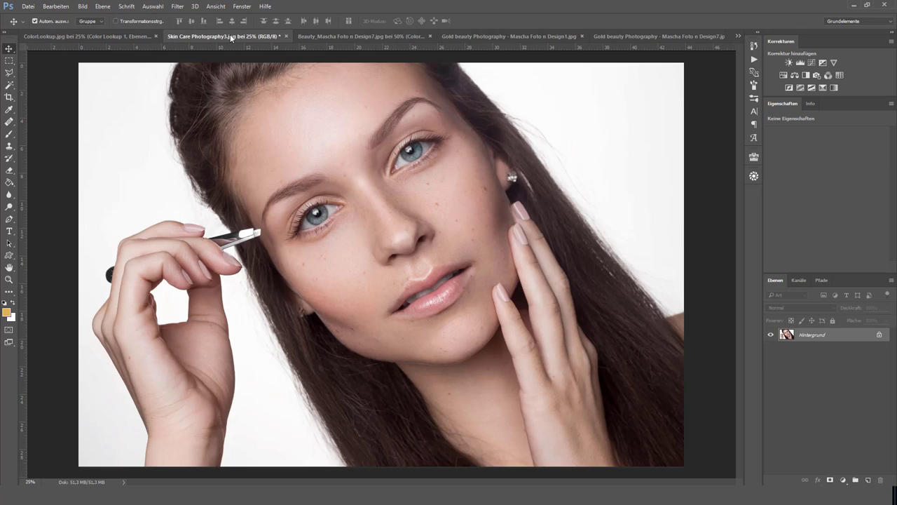
left_click(840, 75)
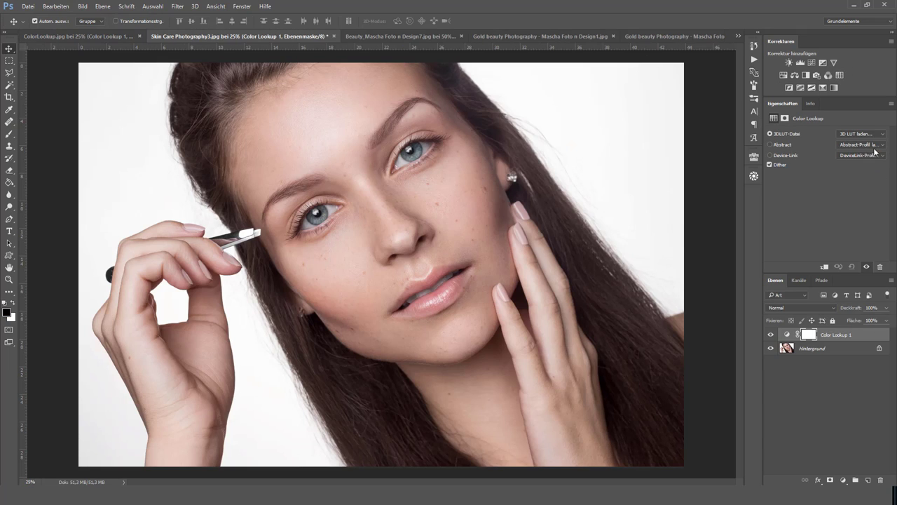
left_click(867, 134)
left_click(838, 179)
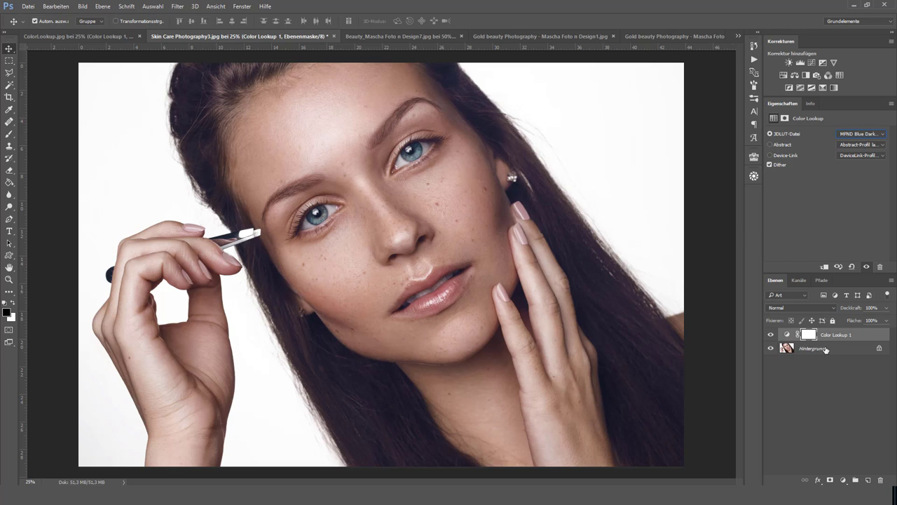
left_click(772, 334)
Step: Switch the lookup to MFND Blue.3DL at 50% opacity and compare with the original
left_click(862, 133)
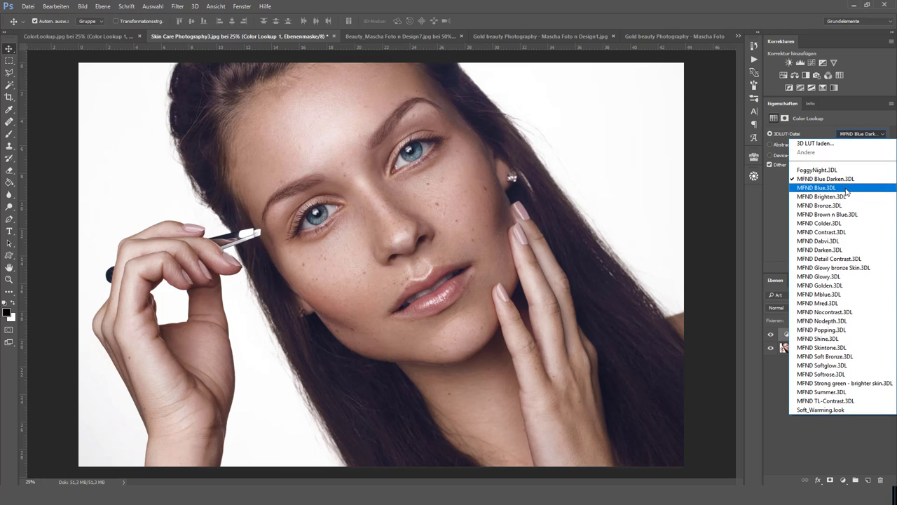
left_click(847, 188)
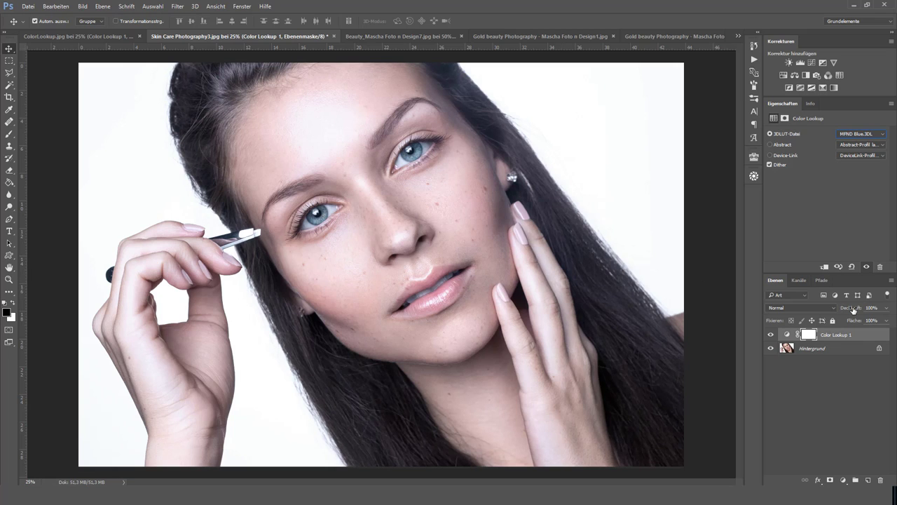
left_click_drag(852, 311, 832, 310)
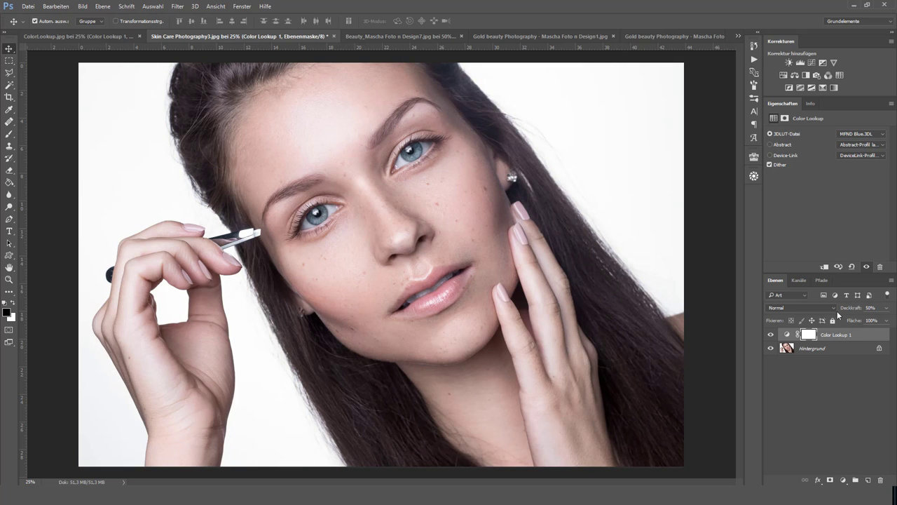
left_click(772, 334)
left_click(772, 335)
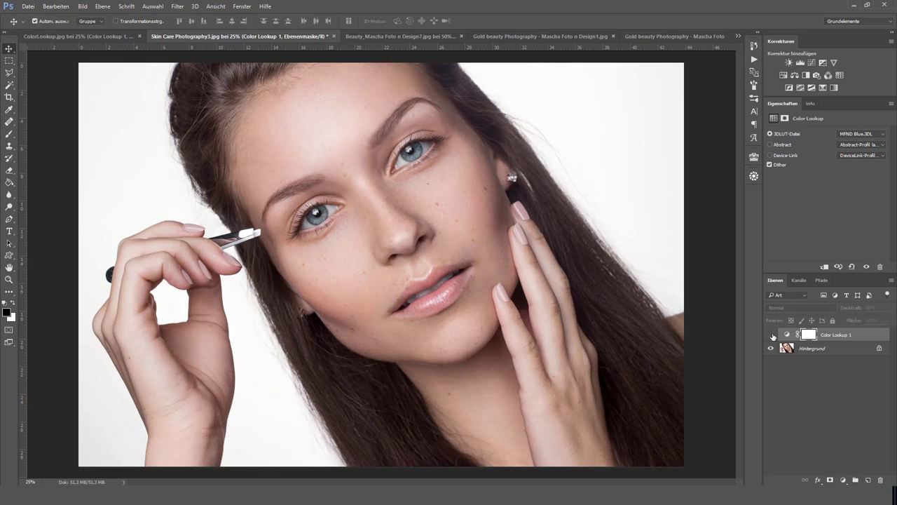
left_click(771, 335)
left_click(771, 335)
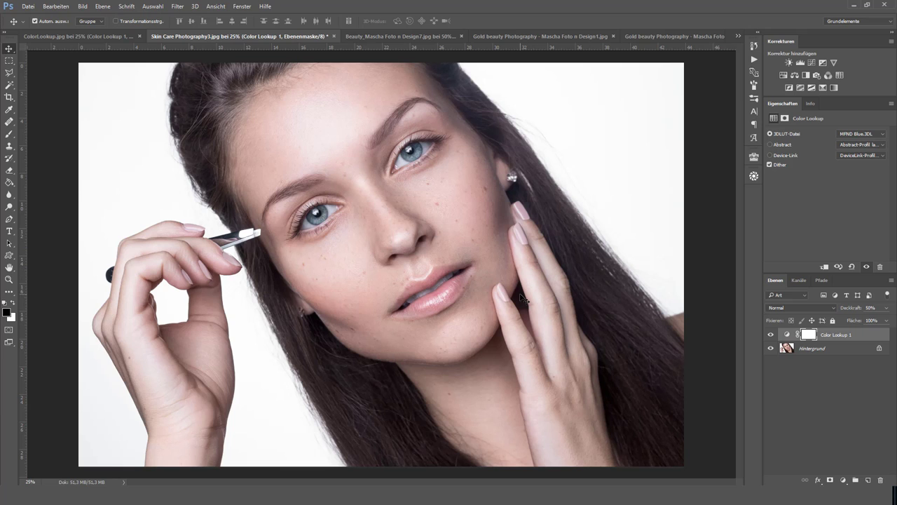
left_click(772, 335)
left_click(483, 36)
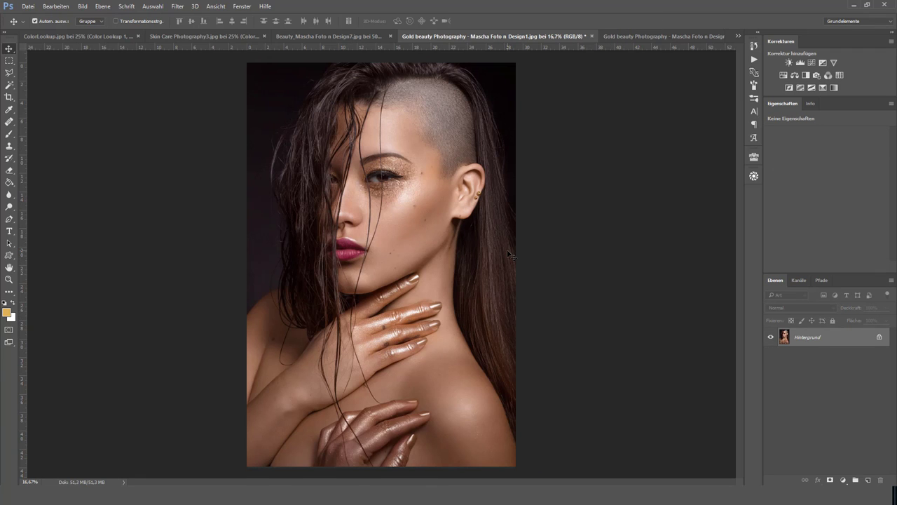
Step: Add a Color Lookup layer with MFND Blue.3DL and compare it on and off
left_click(839, 75)
left_click(859, 134)
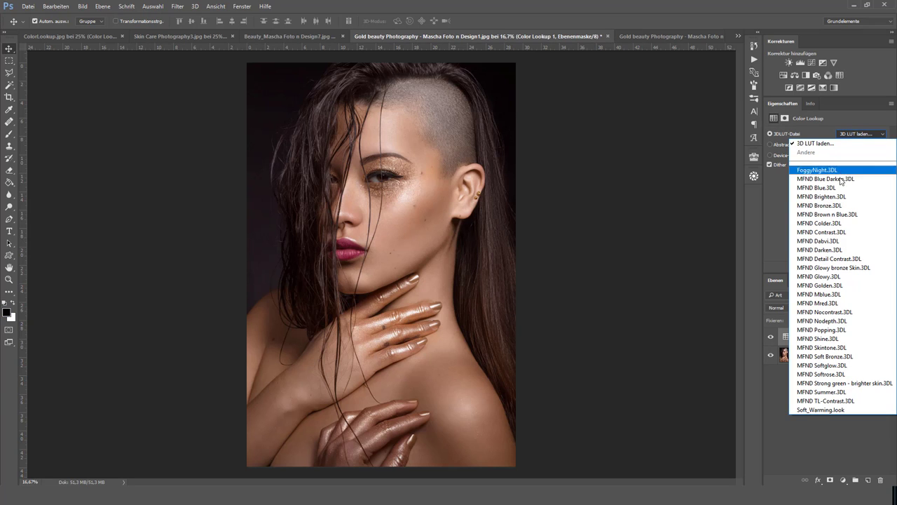
left_click(817, 188)
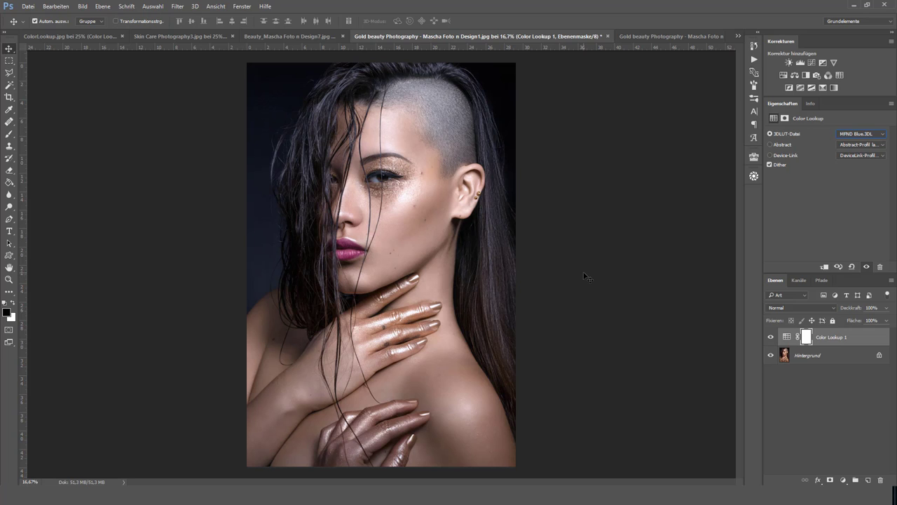
left_click(770, 337)
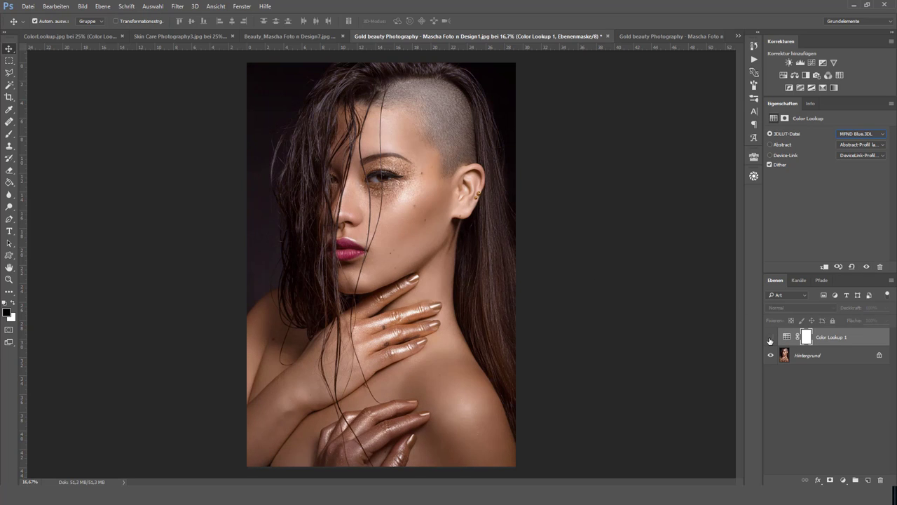
left_click(770, 337)
left_click(770, 337)
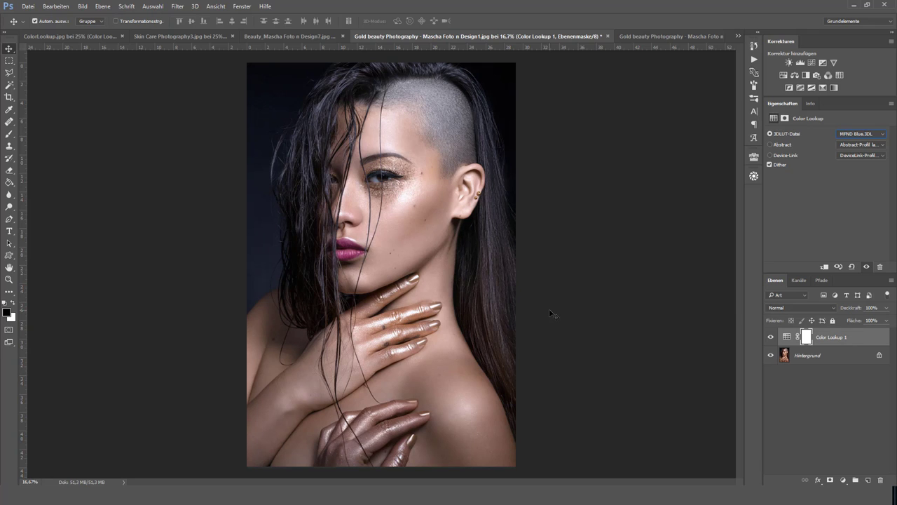
Step: Try the MFND Colder.3DL lookup instead, comparing graded and original photo
left_click(844, 139)
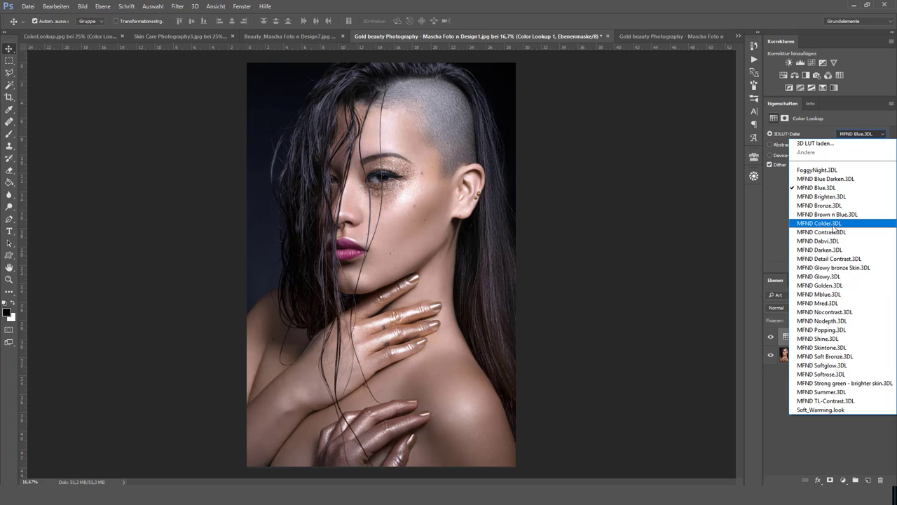
left_click(833, 224)
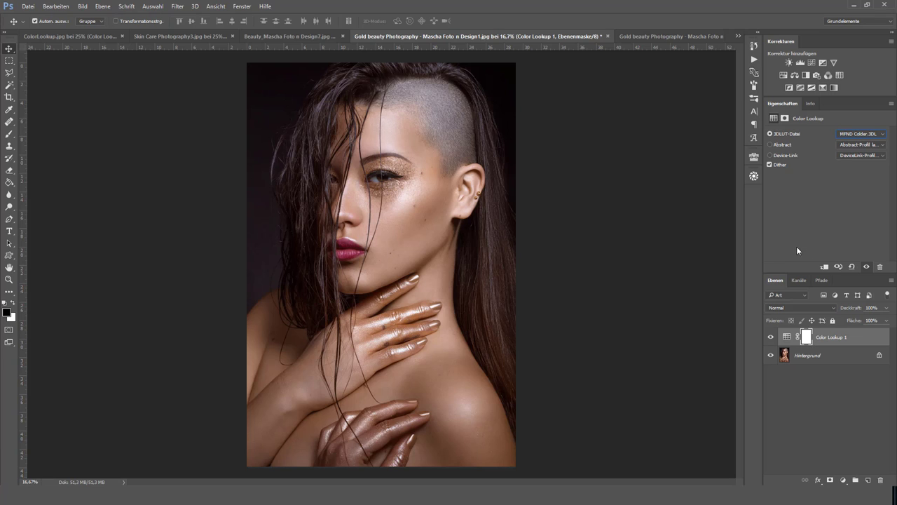
left_click(770, 337)
left_click(771, 336)
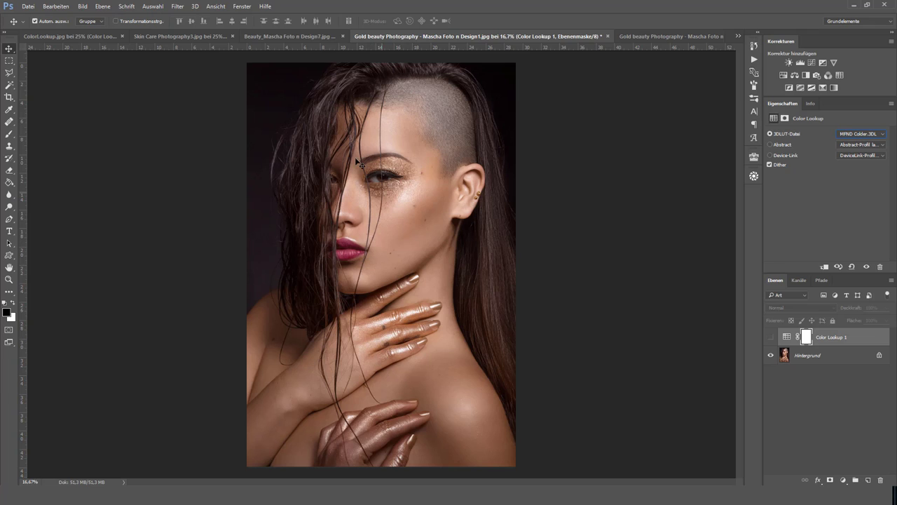
left_click(770, 336)
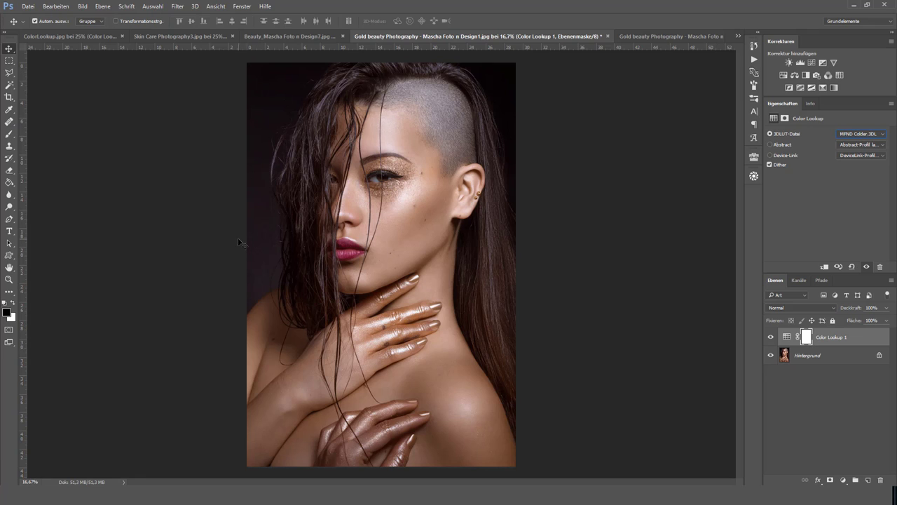
left_click(770, 342)
left_click(770, 342)
left_click(770, 342)
left_click(770, 342)
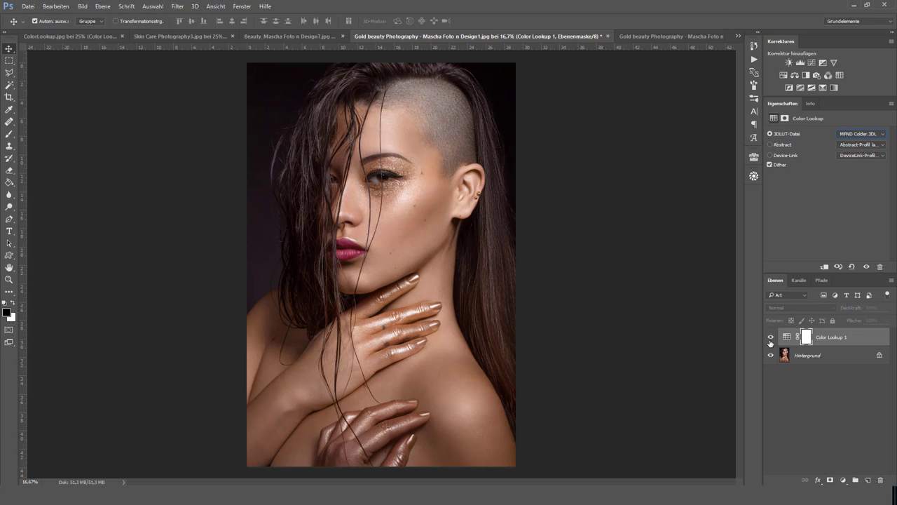
Step: Settle on the MFND Golden.3DL lookup and compare it with the original
left_click(865, 134)
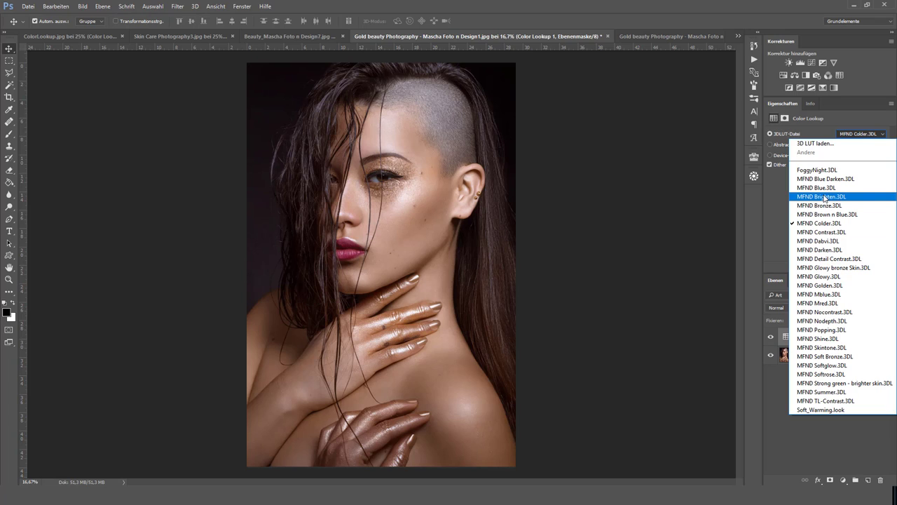
left_click(823, 288)
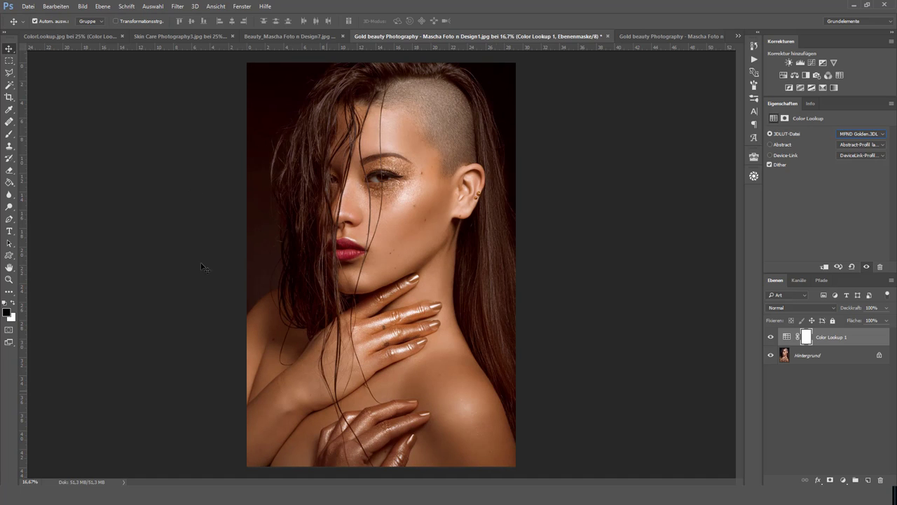
left_click(772, 336)
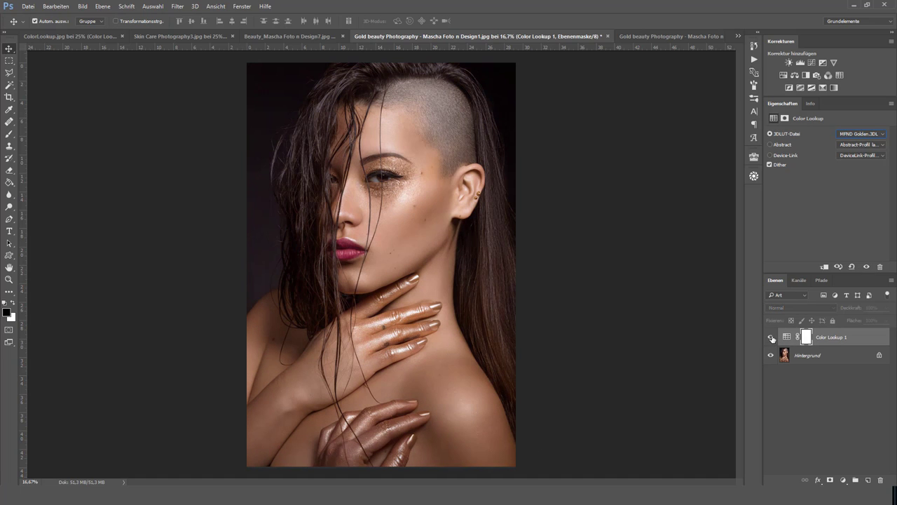
left_click(772, 338)
left_click(771, 337)
Step: Close the gold portrait without saving changes
left_click(606, 36)
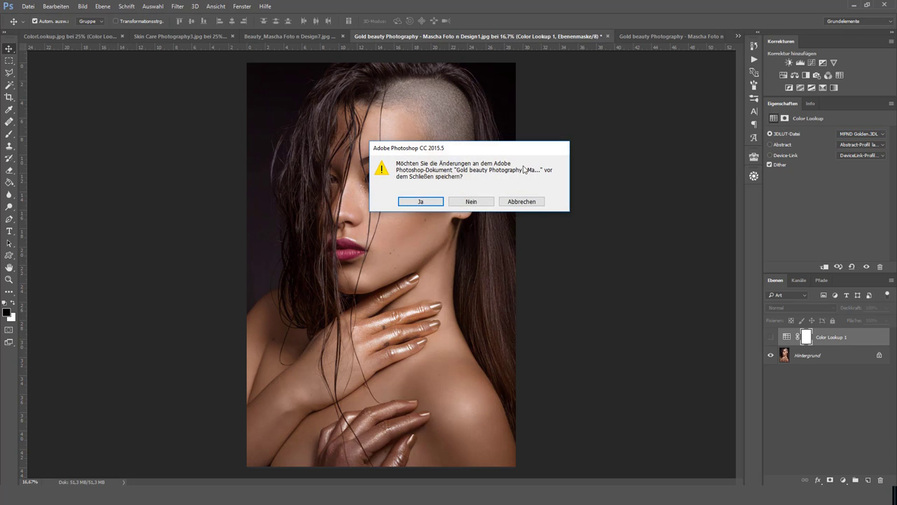
left_click(481, 201)
left_click(616, 36)
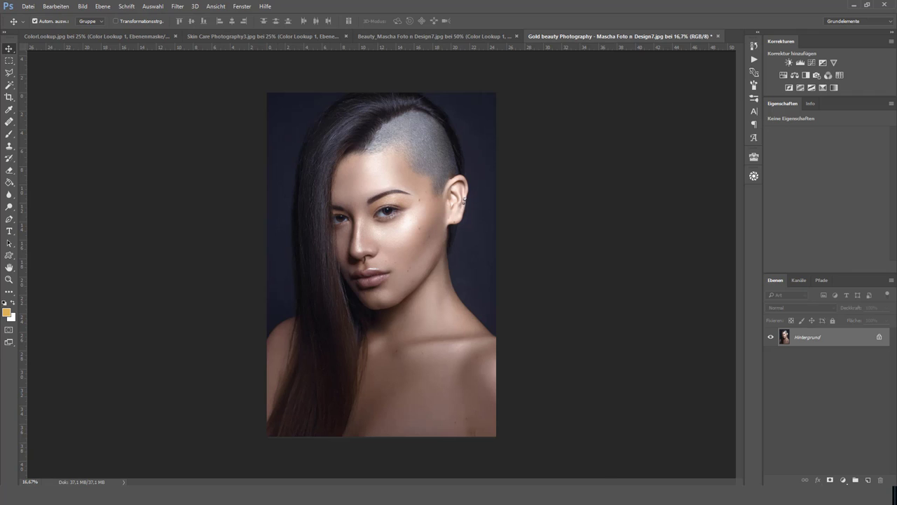
Step: On the long-haired portrait, add a Color Lookup layer with MFND Golden.3DL
left_click(839, 75)
left_click(861, 133)
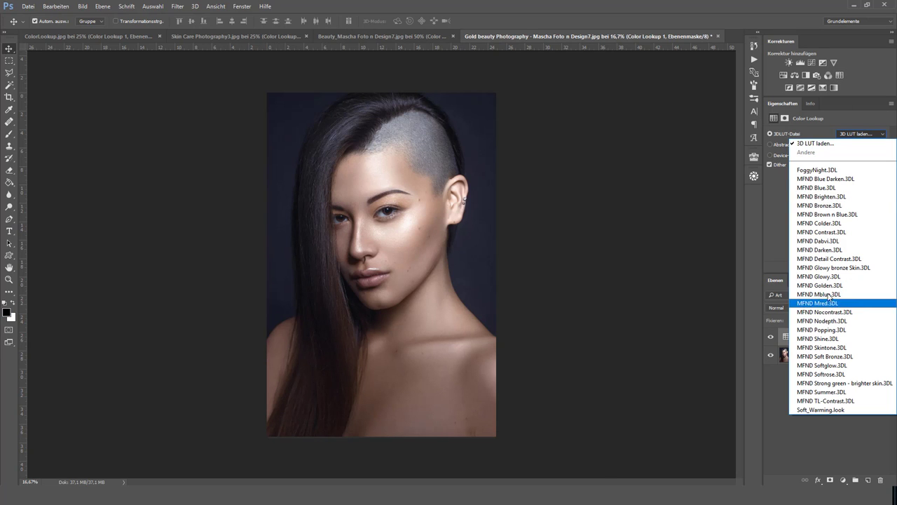
left_click(824, 285)
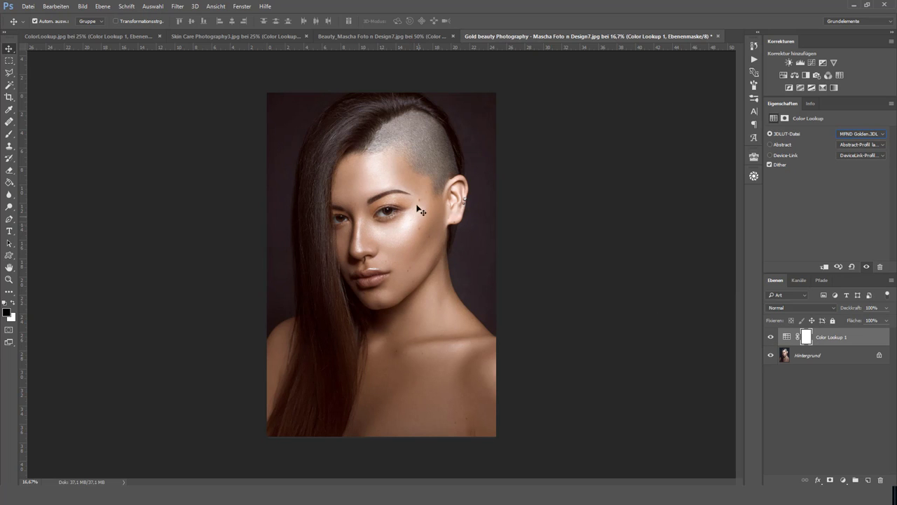
left_click(771, 337)
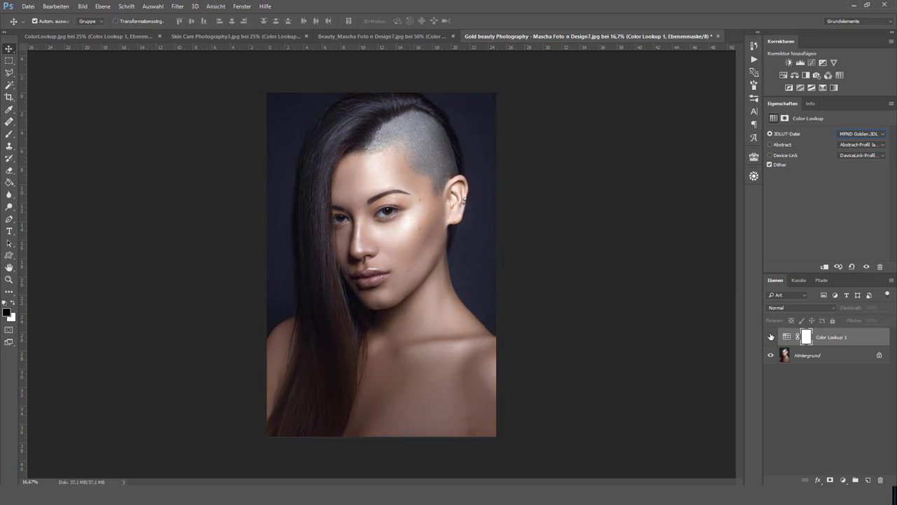
left_click(771, 337)
Step: Switch the lookup to MFND Softrose.3DL, compare it, and browse further LUTs
left_click(857, 133)
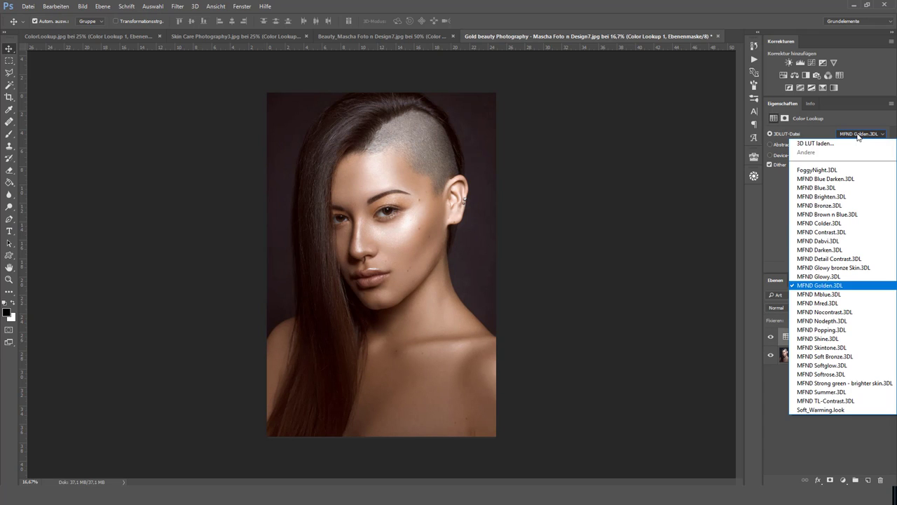
left_click(841, 375)
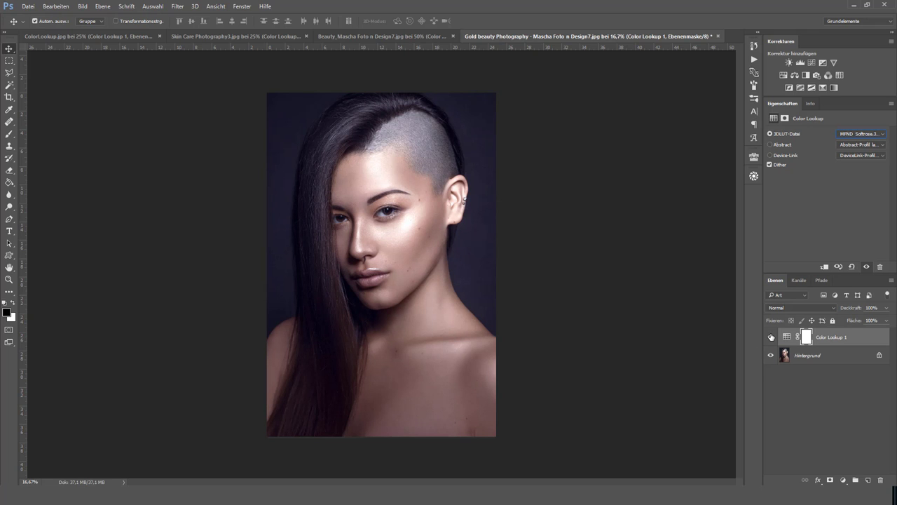
left_click(771, 338)
left_click(771, 337)
left_click(771, 337)
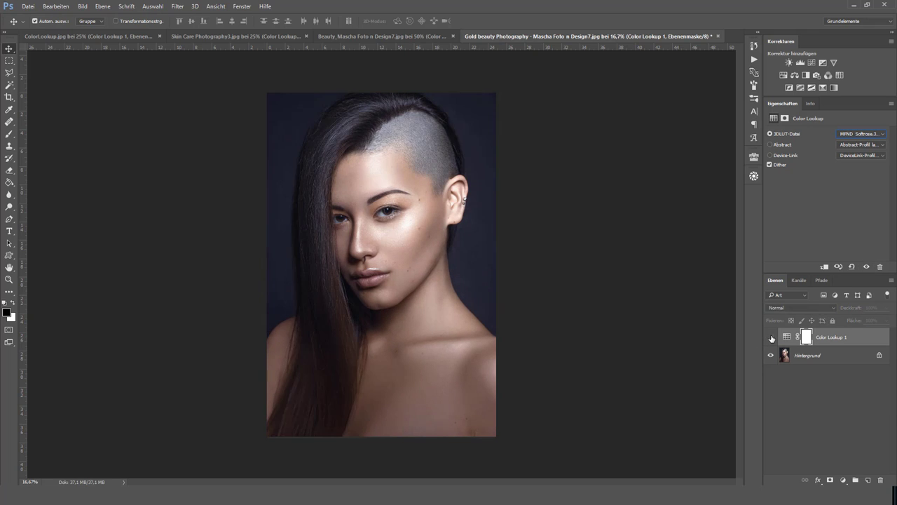
left_click(771, 337)
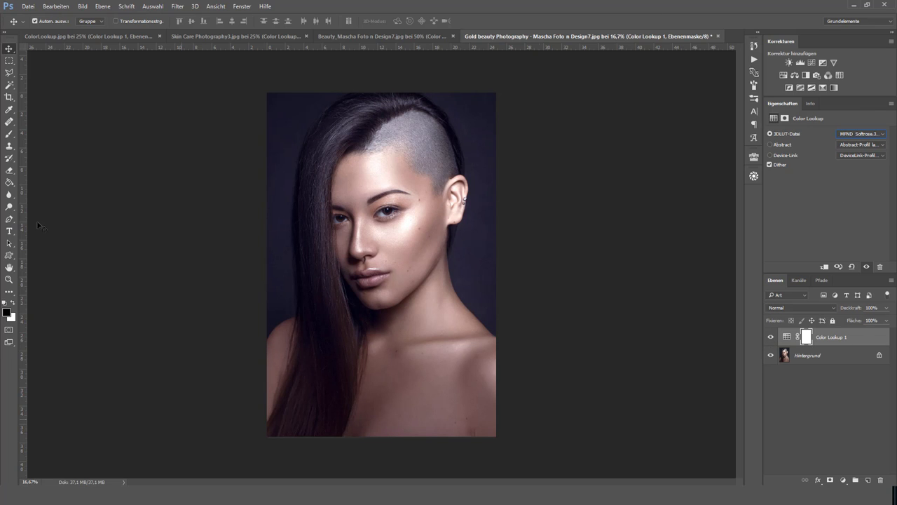
left_click(862, 134)
key("Down")
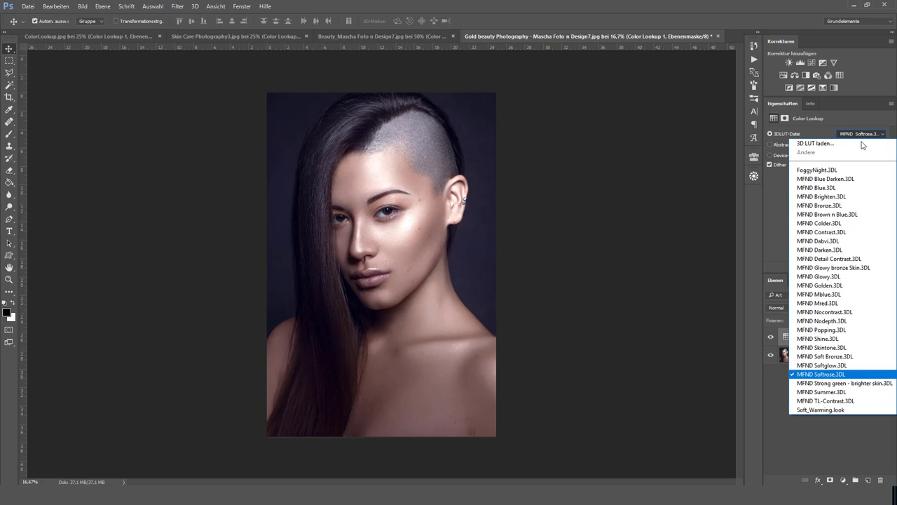
key("Down")
key("Down")
key("Down")
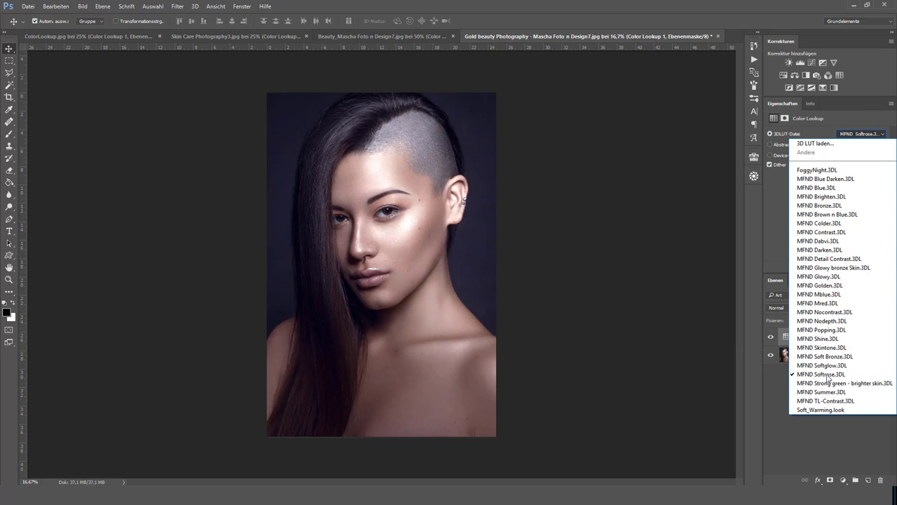
Step: On ColorLookup.jpg, change the grade to MFND Dabvi.3DL and compare with the original
left_click(778, 243)
left_click(133, 36)
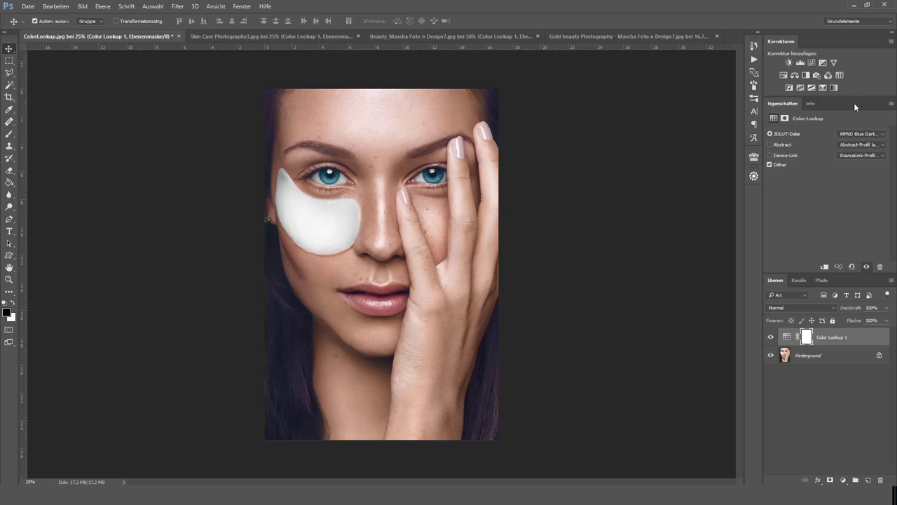
left_click(860, 134)
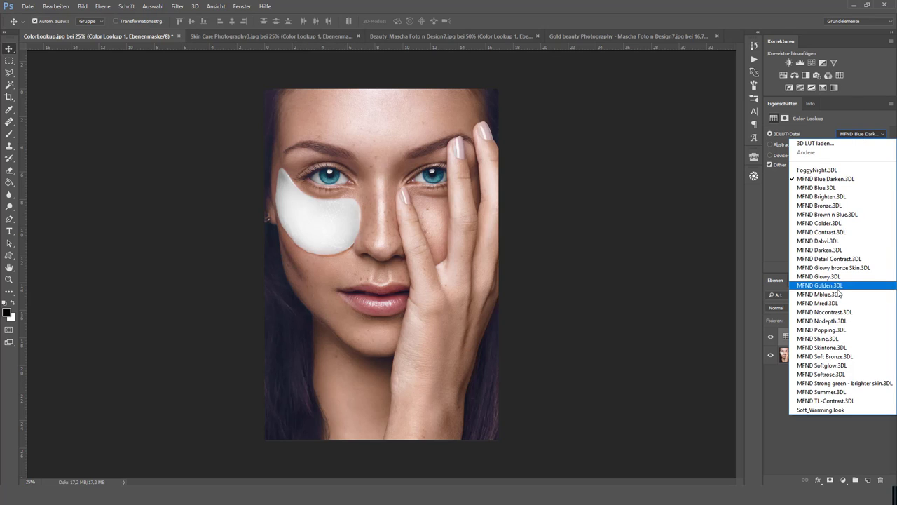
left_click(829, 241)
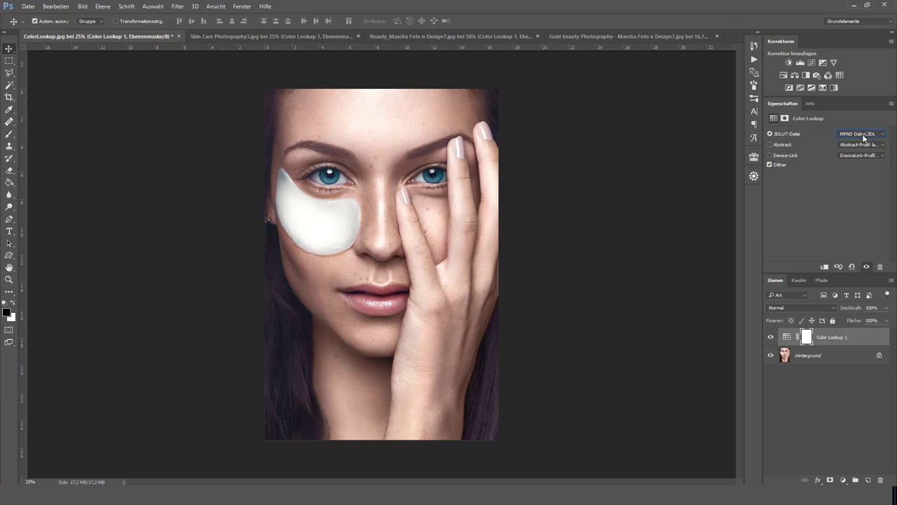
left_click(771, 337)
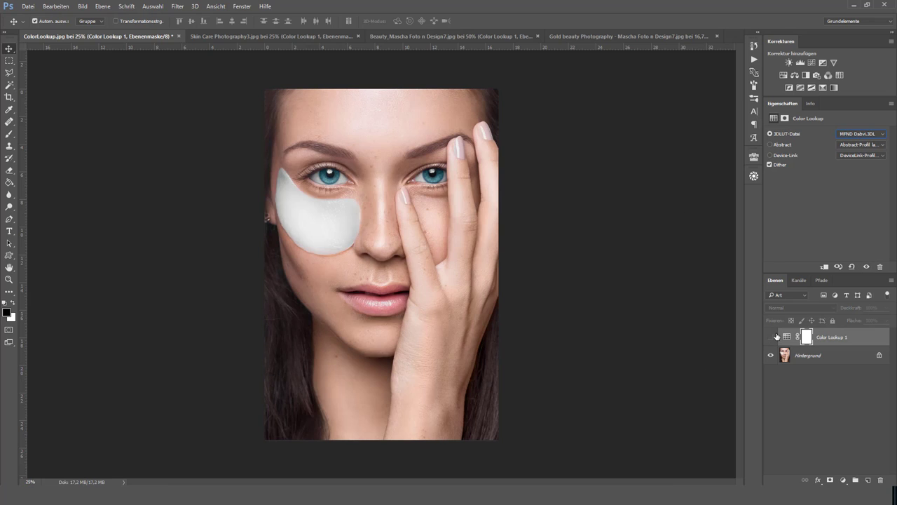
left_click(775, 337)
left_click(775, 337)
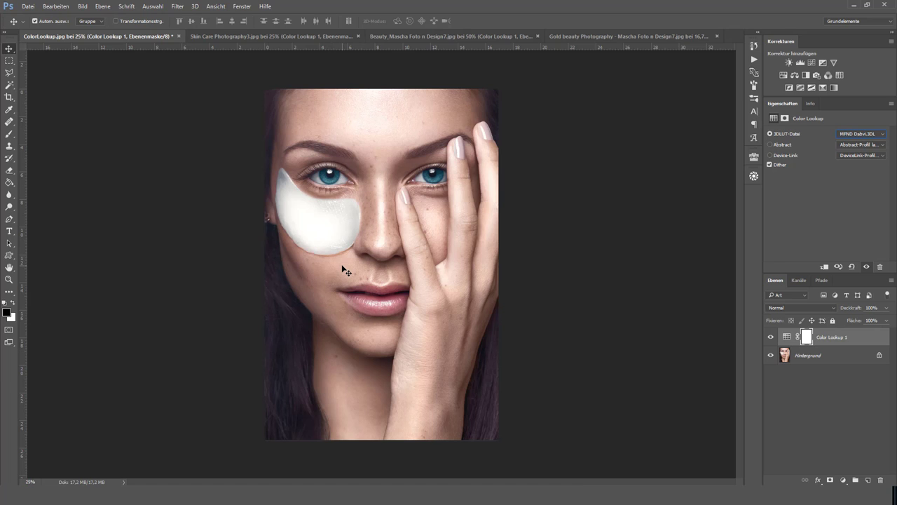
left_click(771, 337)
left_click(771, 338)
left_click(771, 338)
left_click(771, 337)
left_click(771, 338)
left_click(771, 338)
Step: Regrade ColorLookup.jpg with MFND Summer.3DL and compare it on and off
left_click(875, 136)
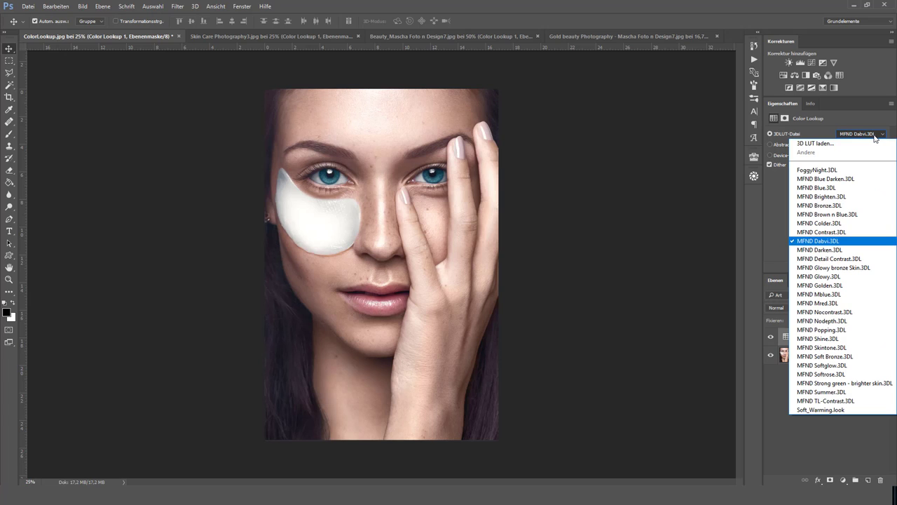
left_click(845, 392)
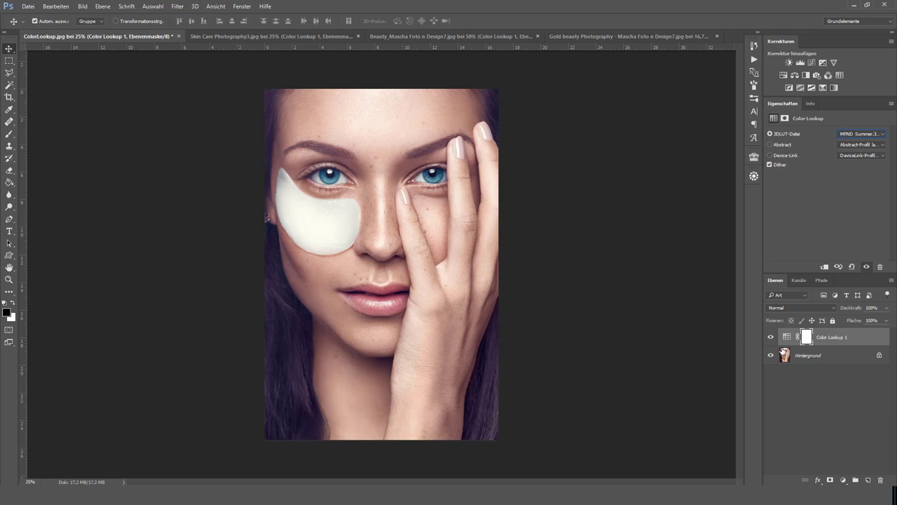
left_click(771, 338)
left_click(771, 338)
left_click(771, 337)
left_click(278, 37)
Step: Apply MFND Summer.3DL to the Skin Care portrait at 100% opacity and compare
left_click(853, 134)
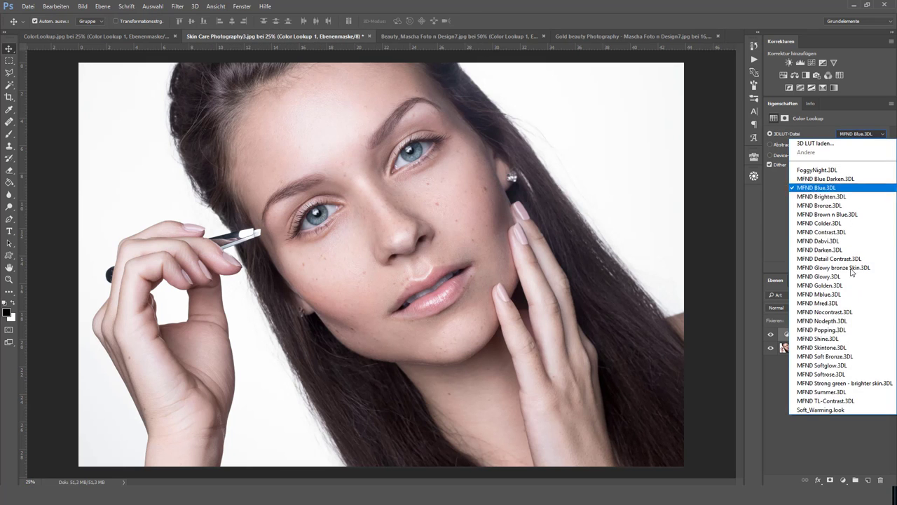
left_click(836, 396)
key("0")
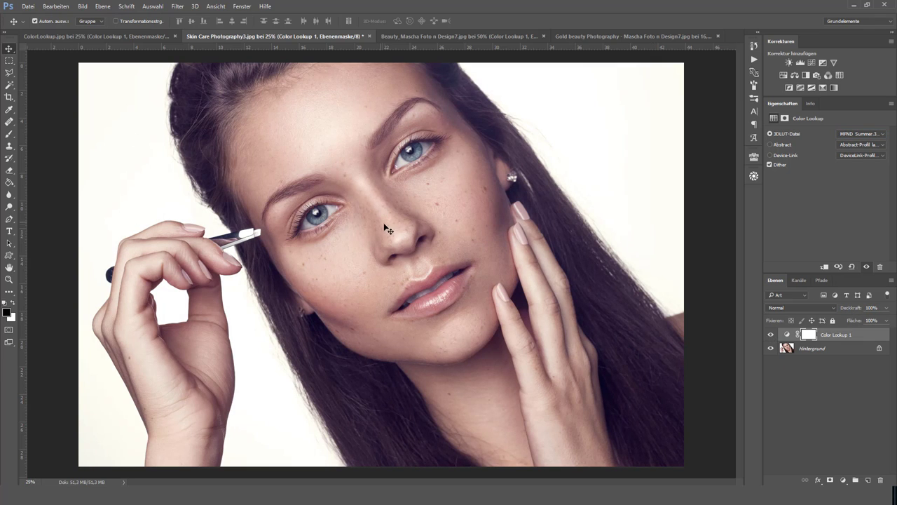
left_click(771, 336)
left_click(772, 335)
Step: Change the lookup to MFND Bronze.3DL, compare, and keep the blend mode Normal
left_click(873, 134)
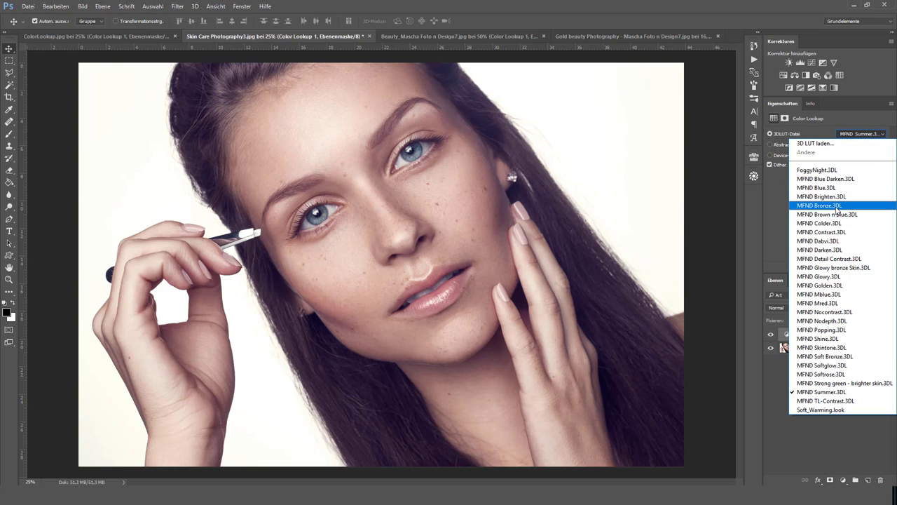
left_click(838, 208)
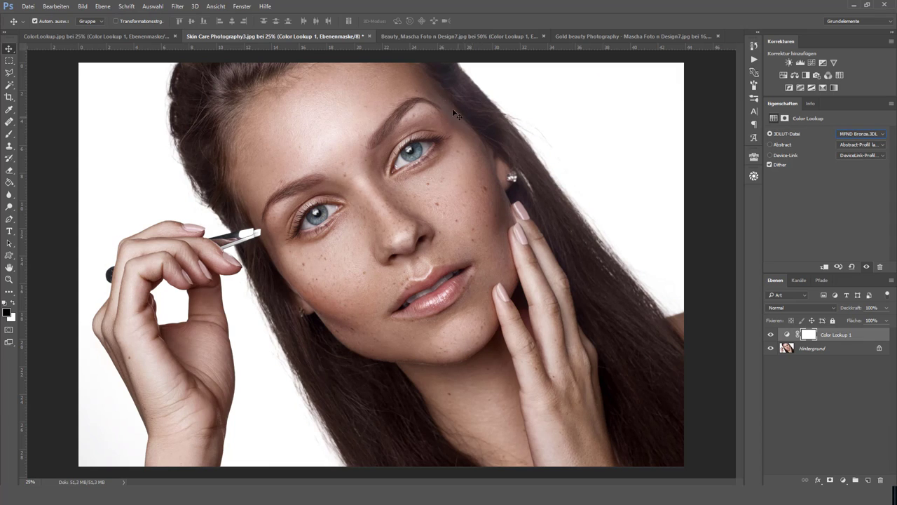
left_click(771, 335)
left_click(772, 335)
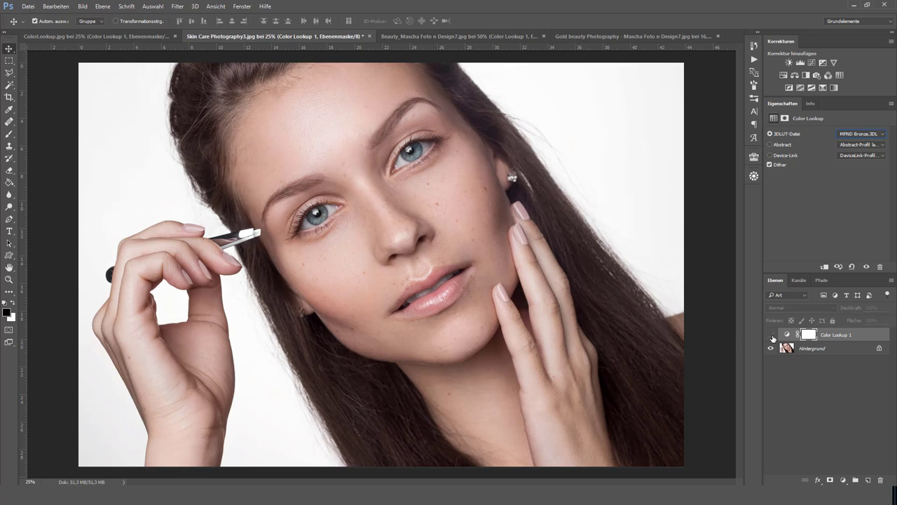
left_click(770, 335)
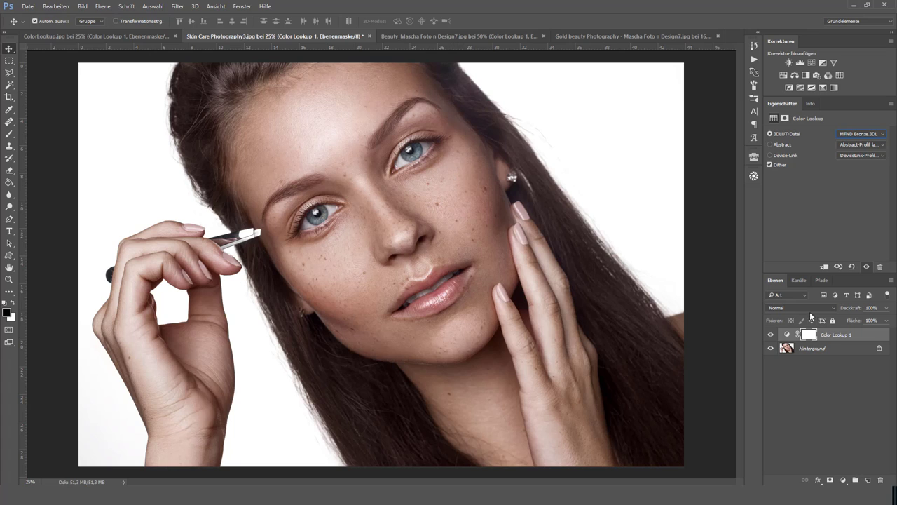
left_click(787, 334)
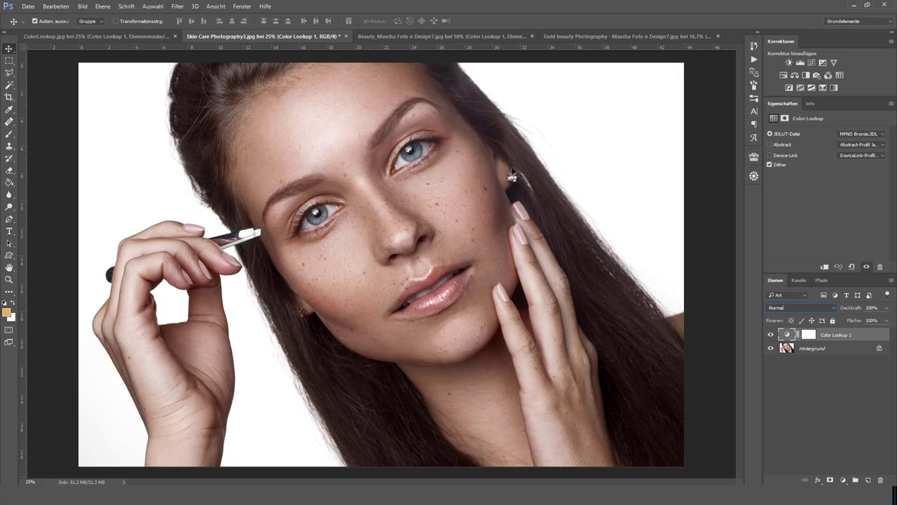
left_click(799, 307)
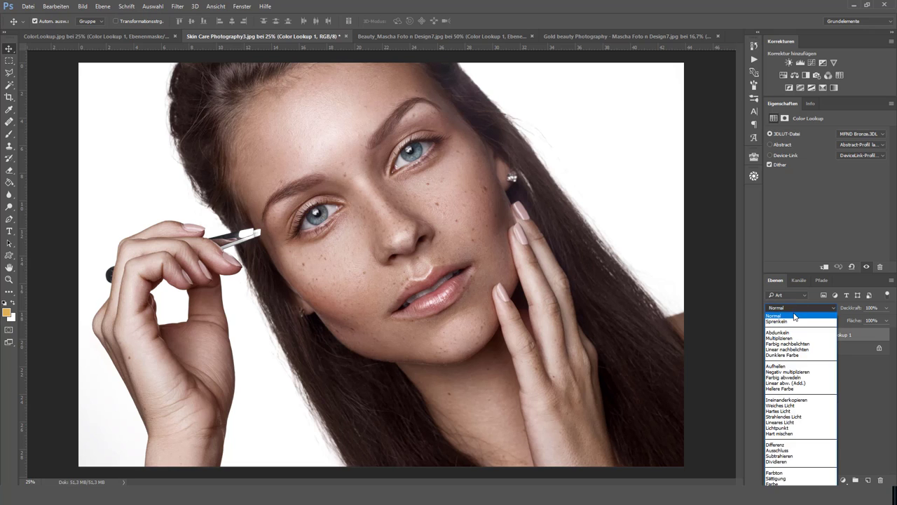
left_click(802, 308)
Step: On the Beauty_Mascha portrait, try the MFND Bronze.3DL lookup
left_click(430, 37)
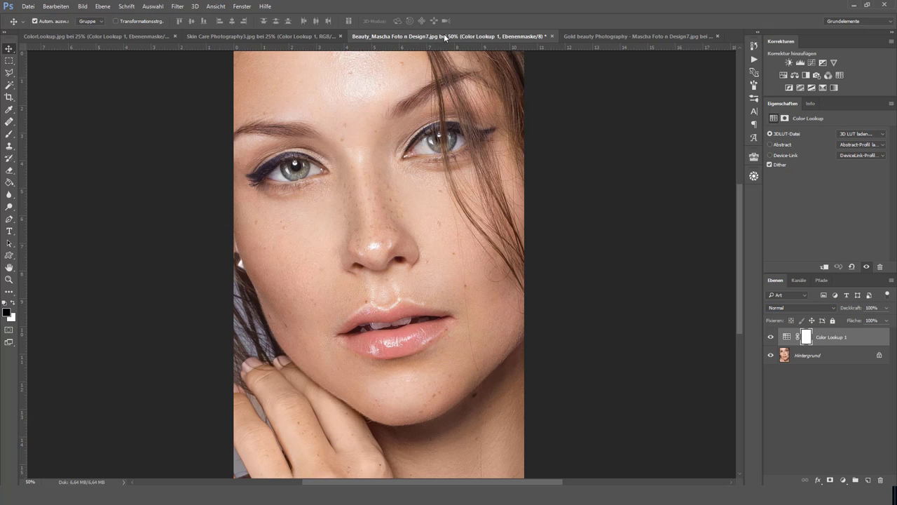
left_click(859, 138)
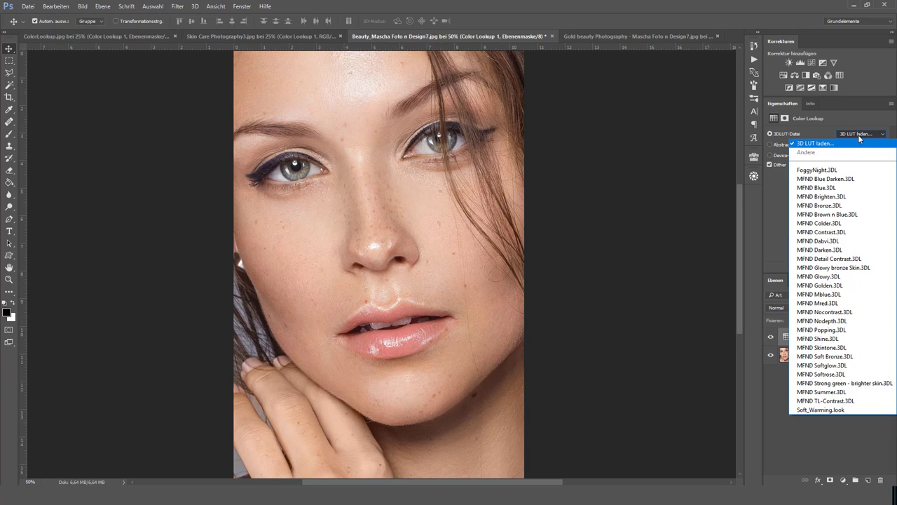
left_click(786, 221)
left_click(854, 136)
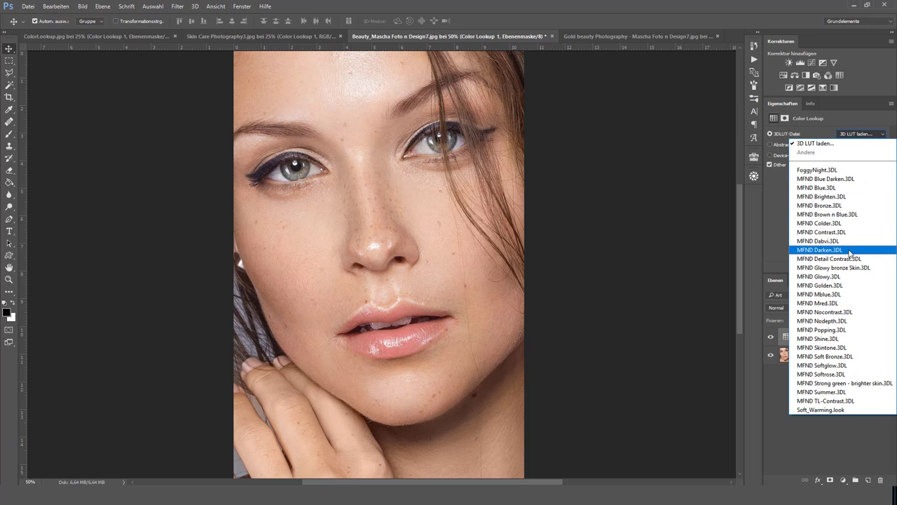
left_click(849, 204)
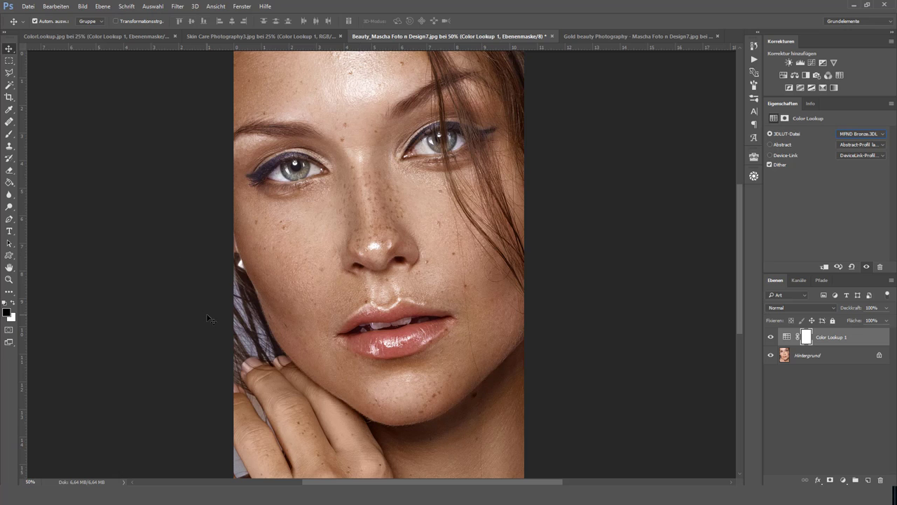
Step: Change the lookup to MFND Brown n Blue.3DL and compare with the original
left_click(861, 134)
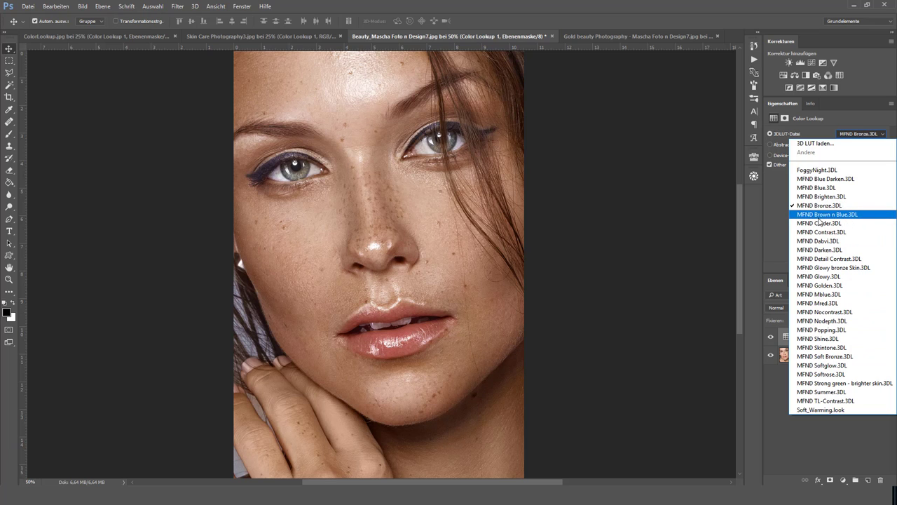
left_click(823, 213)
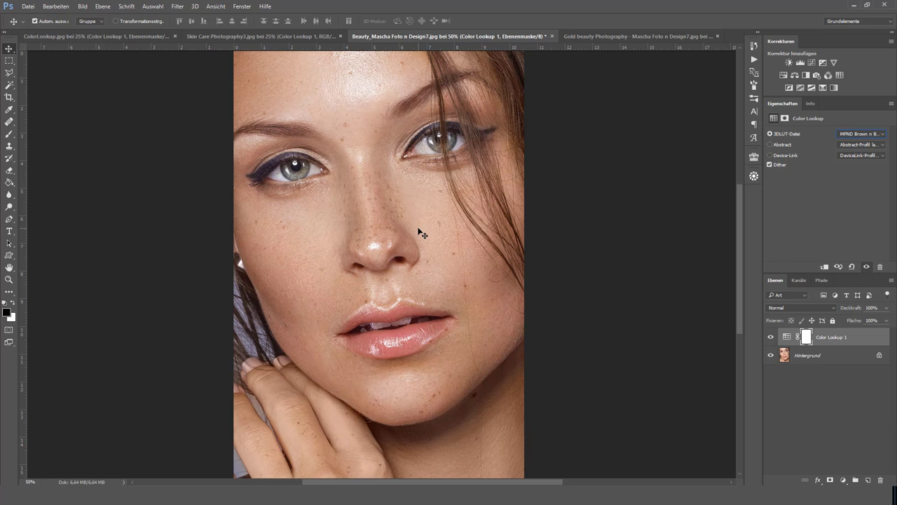
left_click(771, 337)
left_click(771, 337)
left_click(771, 337)
Step: Grade ColorLookup.jpg with MFND Brown n Blue.3DL and compare it on and off
left_click(119, 35)
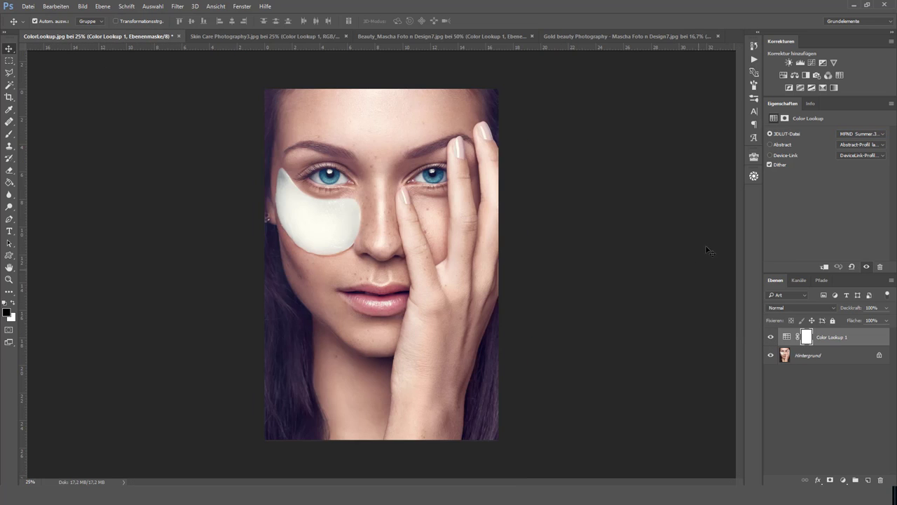
left_click(862, 134)
left_click(827, 214)
left_click(772, 337)
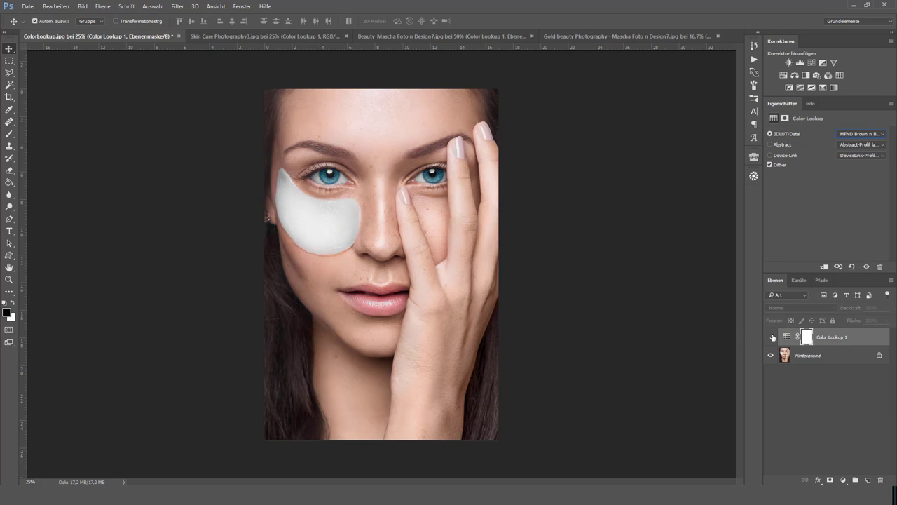
left_click(772, 337)
left_click(772, 338)
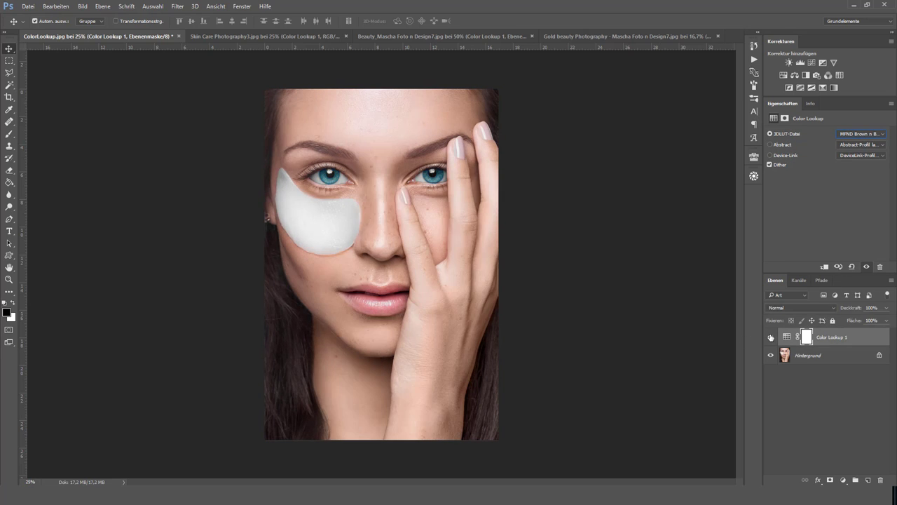
left_click(771, 337)
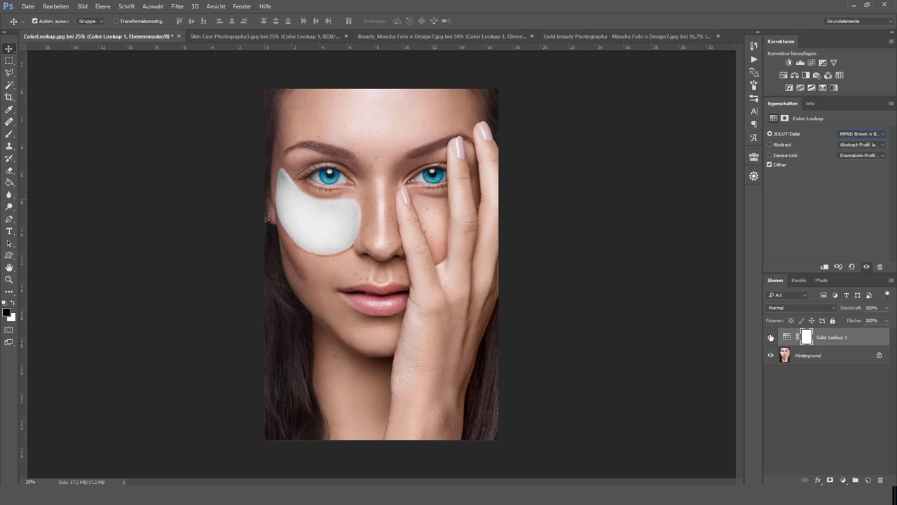
left_click(771, 337)
left_click(771, 337)
left_click(771, 337)
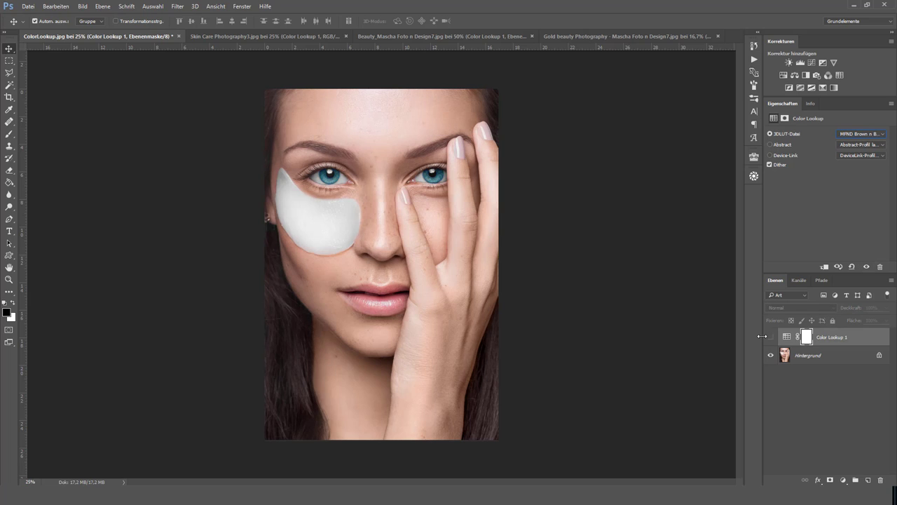
left_click(770, 337)
Step: Back on ColorLookup.jpg, try MFND Soft Bronze.3DL, then MFND Bronze.3DL
left_click(406, 35)
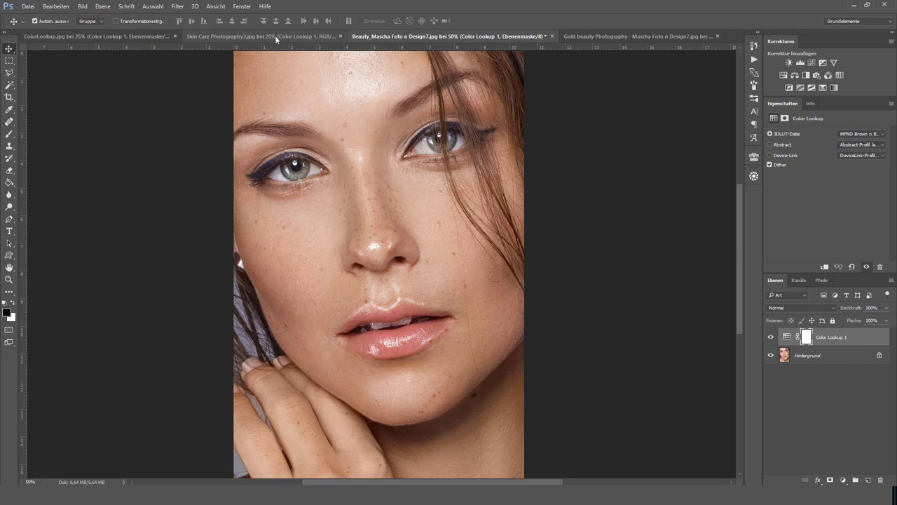
left_click(106, 36)
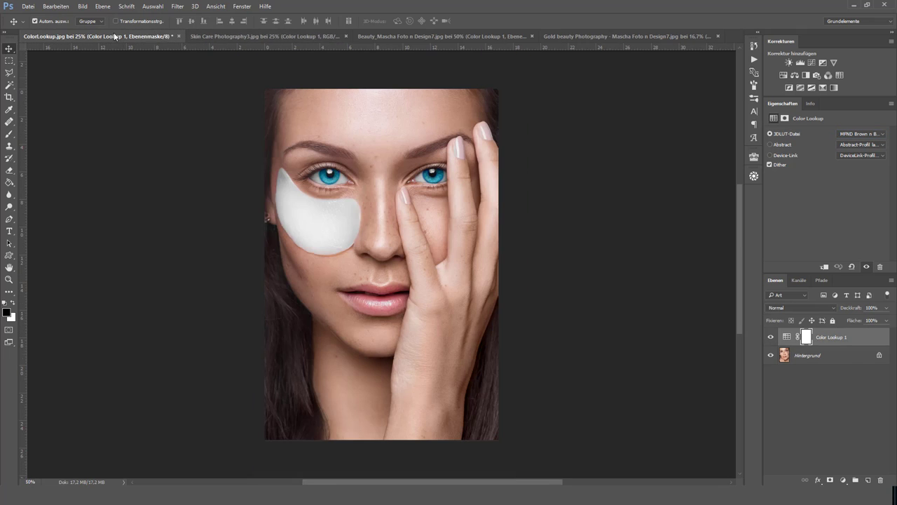
left_click(862, 133)
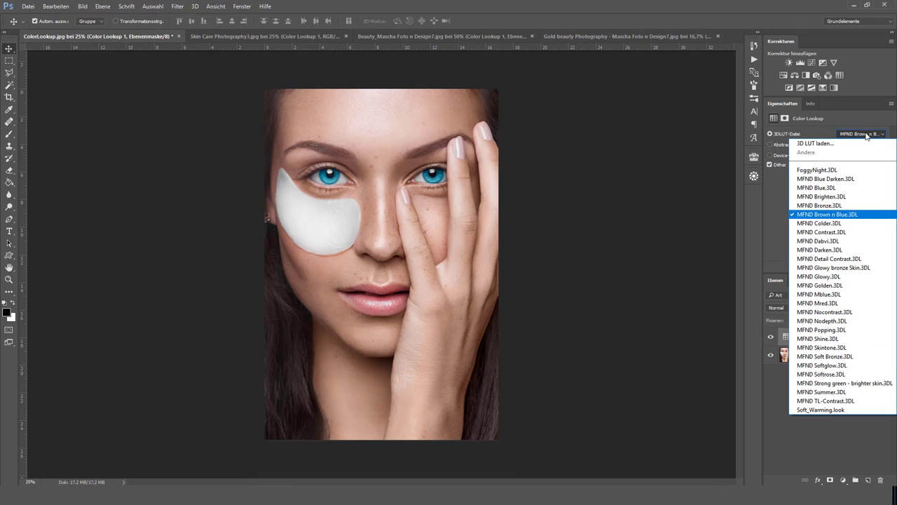
left_click(845, 357)
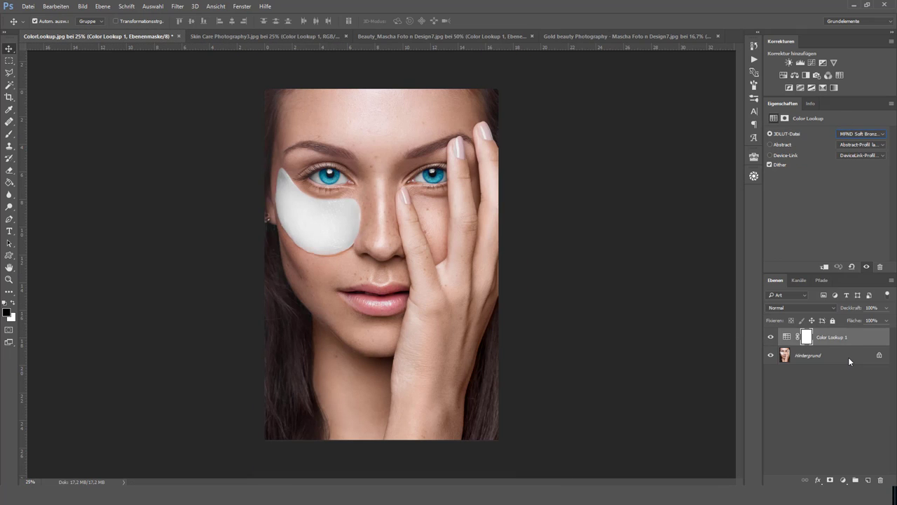
left_click(852, 135)
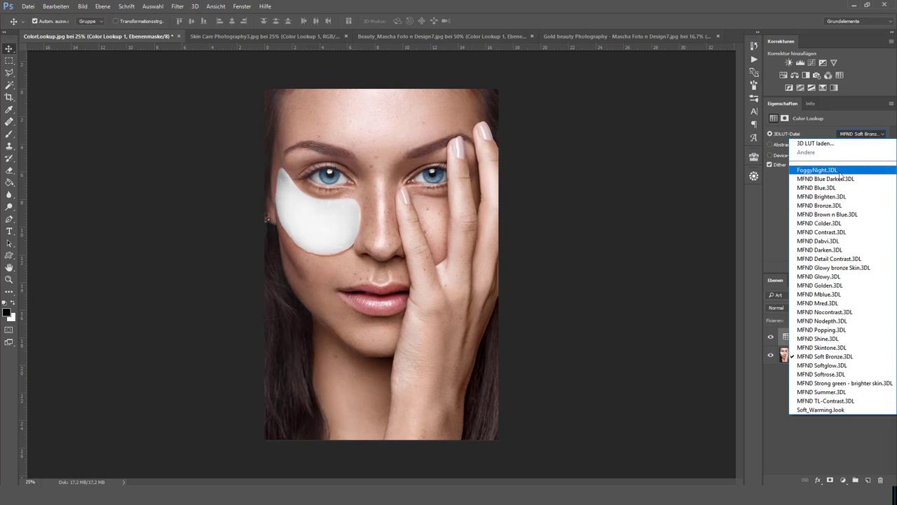
left_click(841, 206)
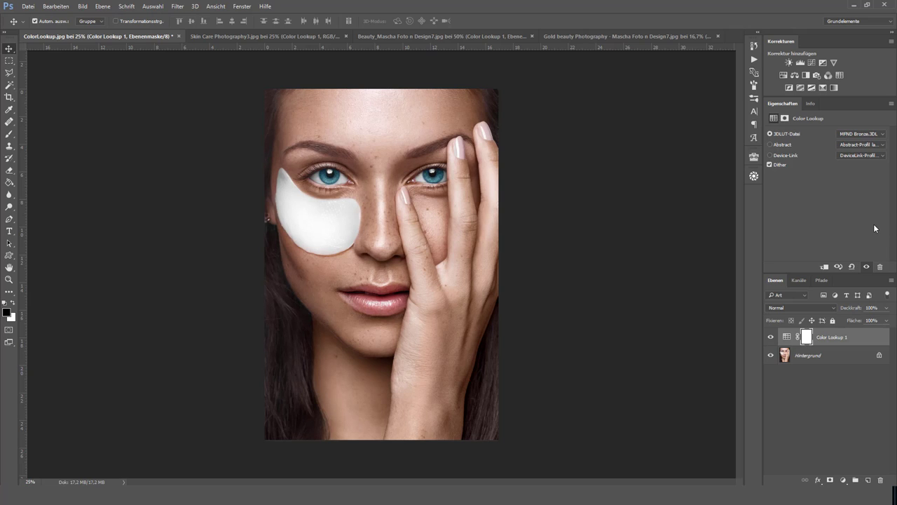
Step: Lower the grade's opacity to 66% and switch to MFND Soft Bronze.3DL
mouse_move(859, 312)
left_mouse_down()
mouse_move(853, 309)
mouse_move(869, 308)
left_mouse_up()
left_click(859, 134)
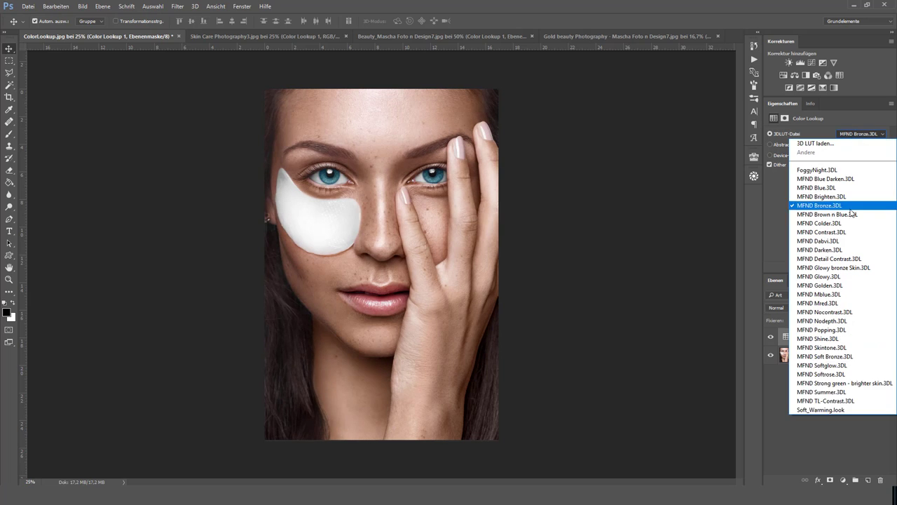
left_click(847, 363)
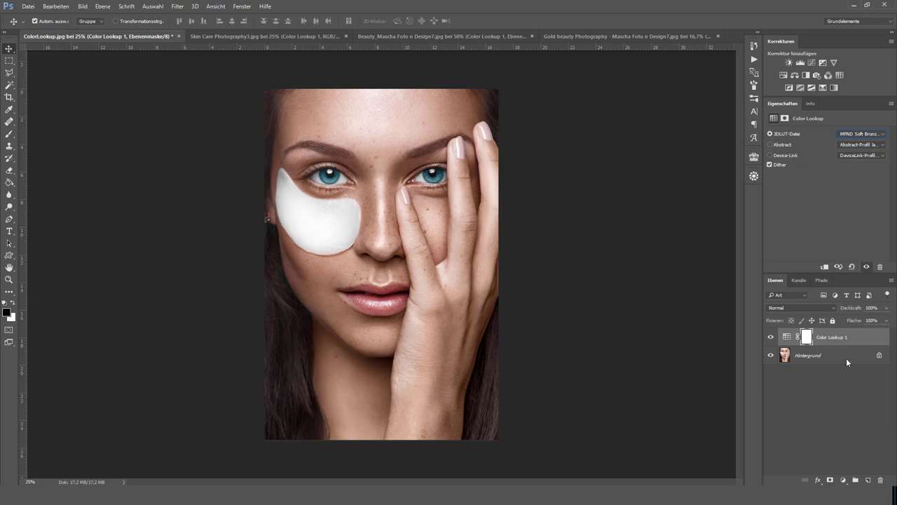
left_click(872, 137)
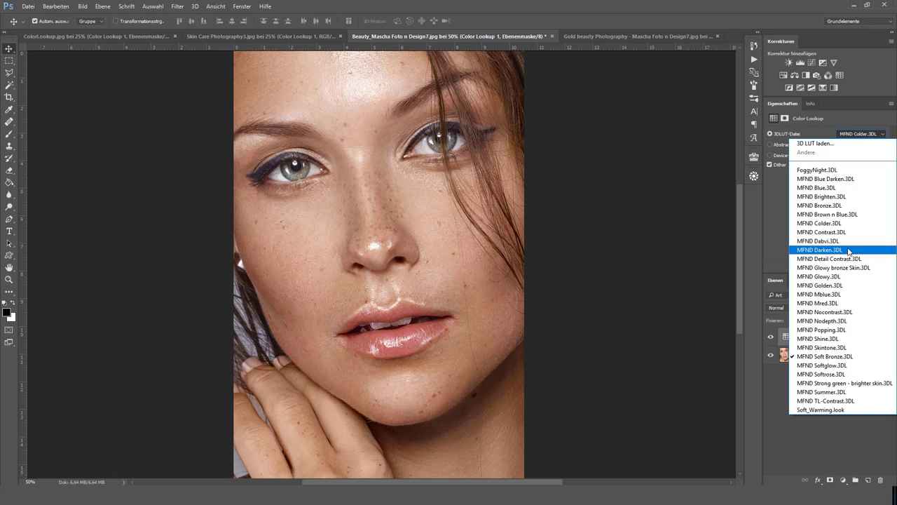
Step: Apply MFND Darken.3DL to Beauty_Mascha's Color Lookup layer and toggle it to compare
left_click(848, 250)
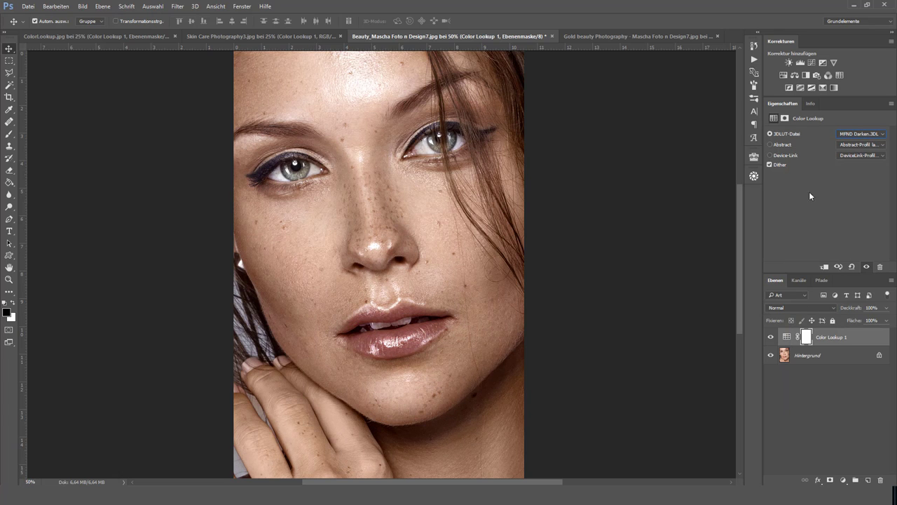
left_click(771, 337)
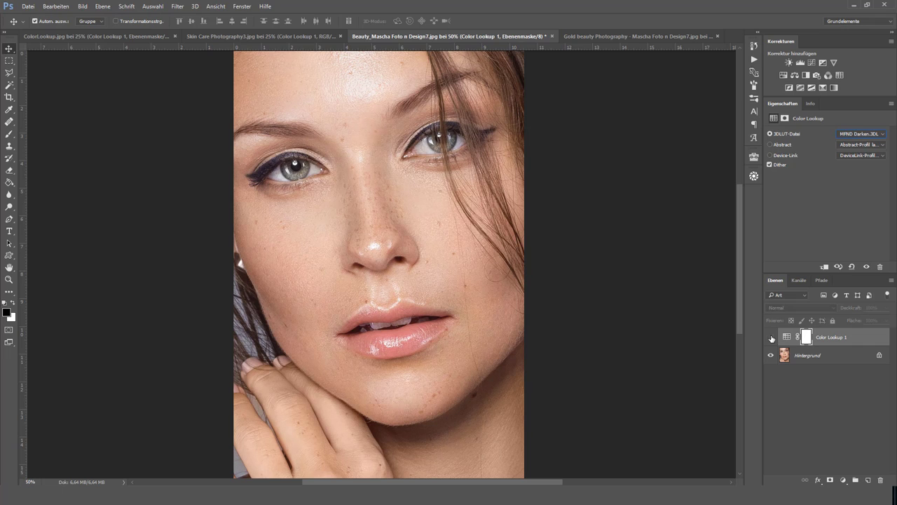
left_click(771, 337)
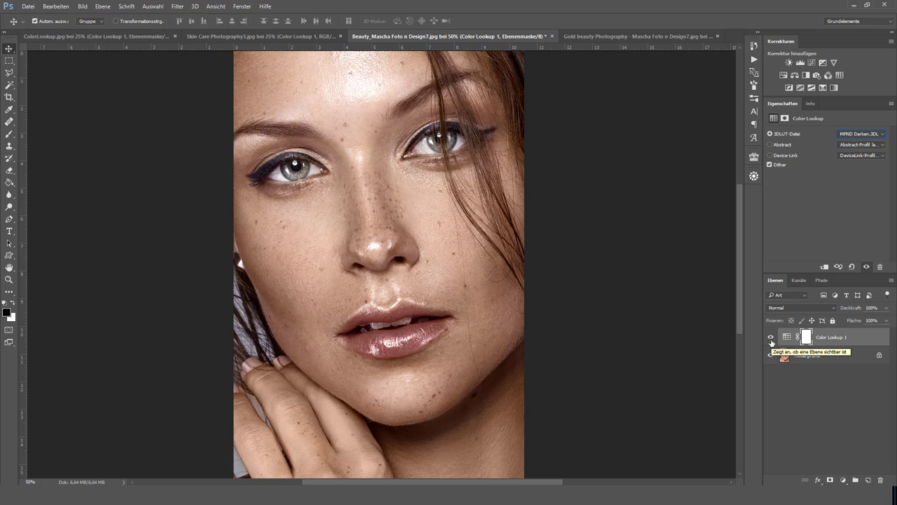
left_click(770, 339)
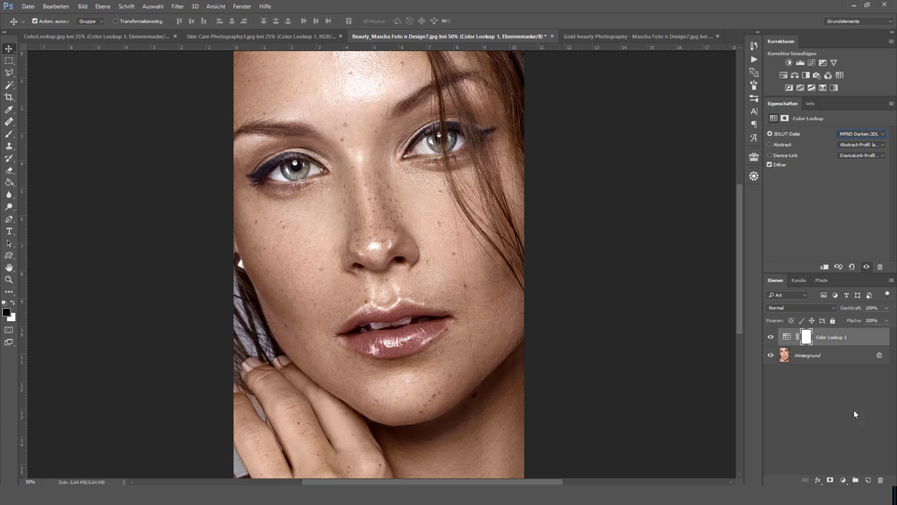
left_click(771, 338)
Step: Try the Luminanz and Farbe blend modes on the Color Lookup grade, comparing with the original
key("b")
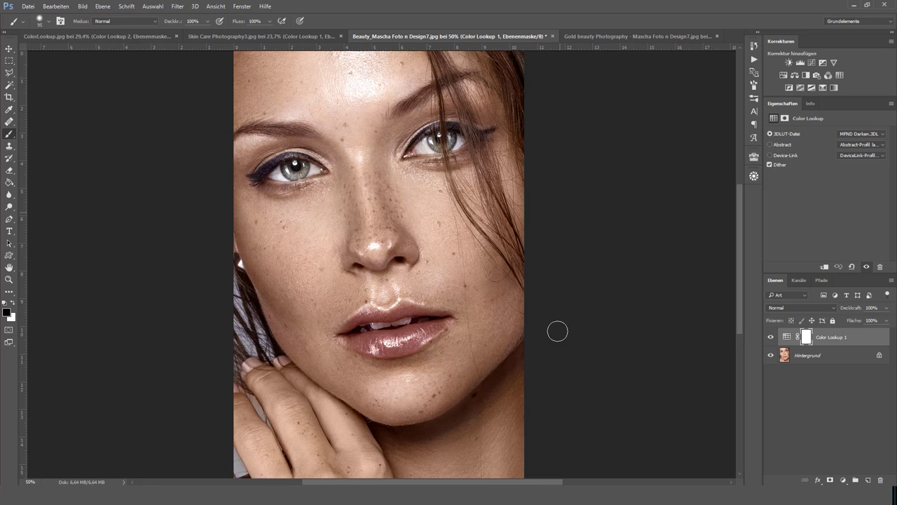
left_click(771, 336)
left_click(771, 336)
left_click(771, 336)
left_click(771, 336)
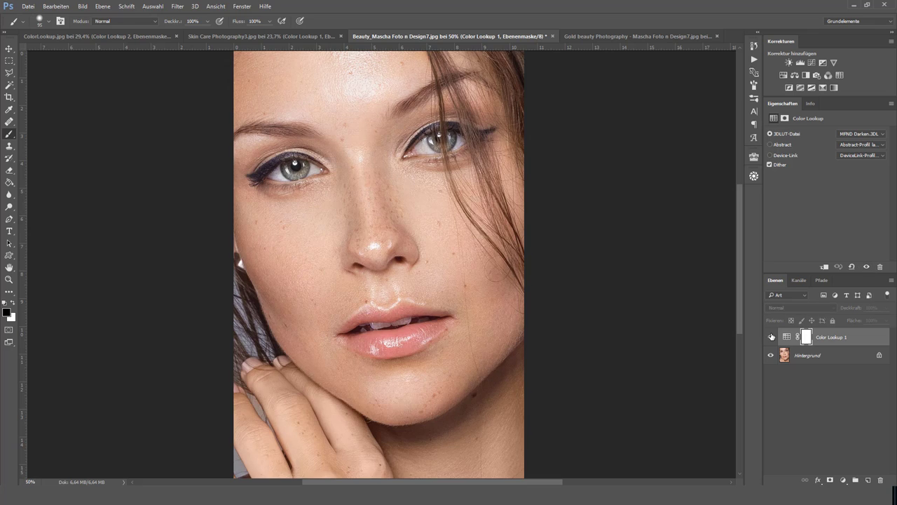
left_click(797, 307)
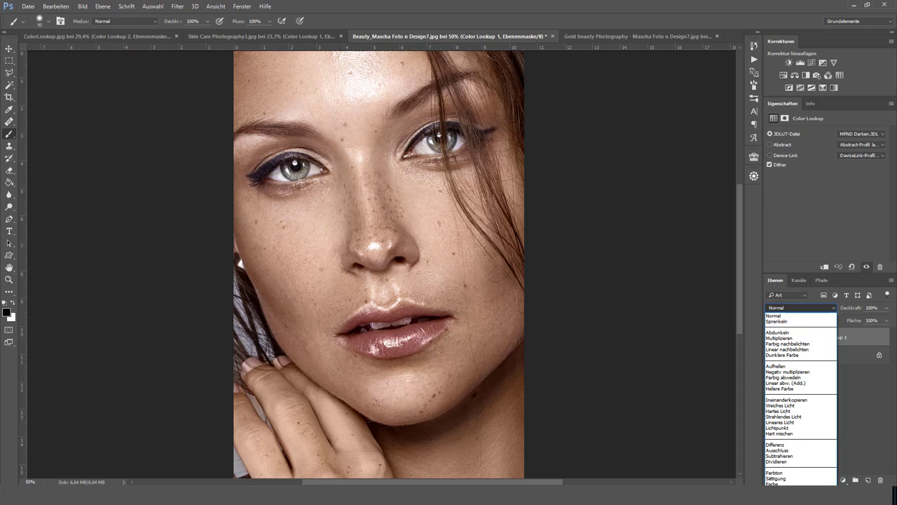
left_click(782, 482)
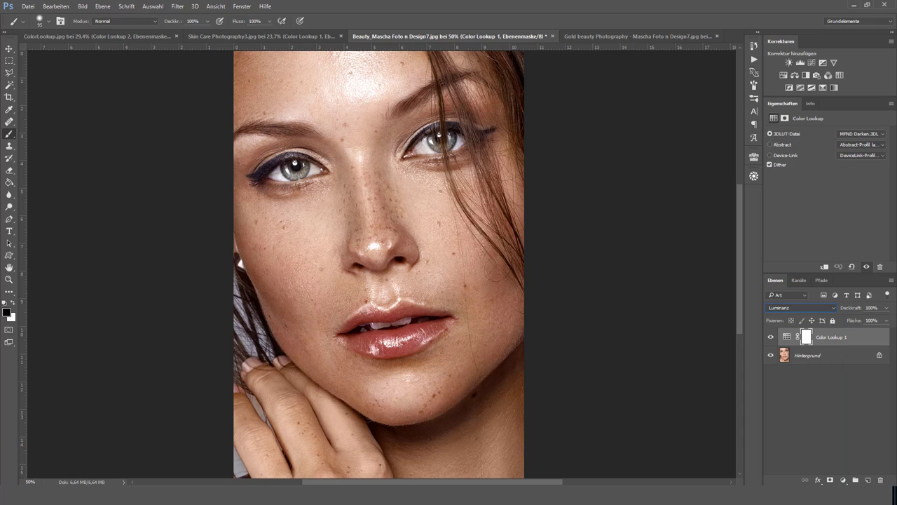
left_click(799, 310)
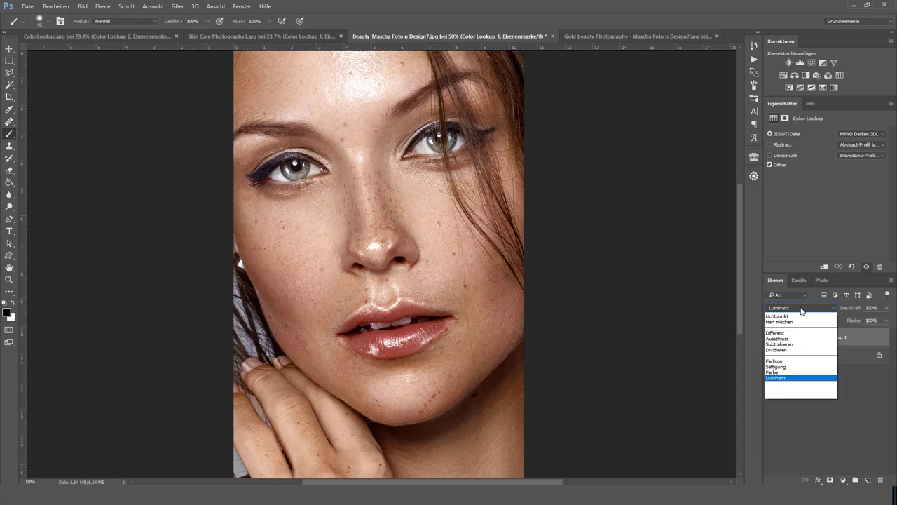
left_click(774, 483)
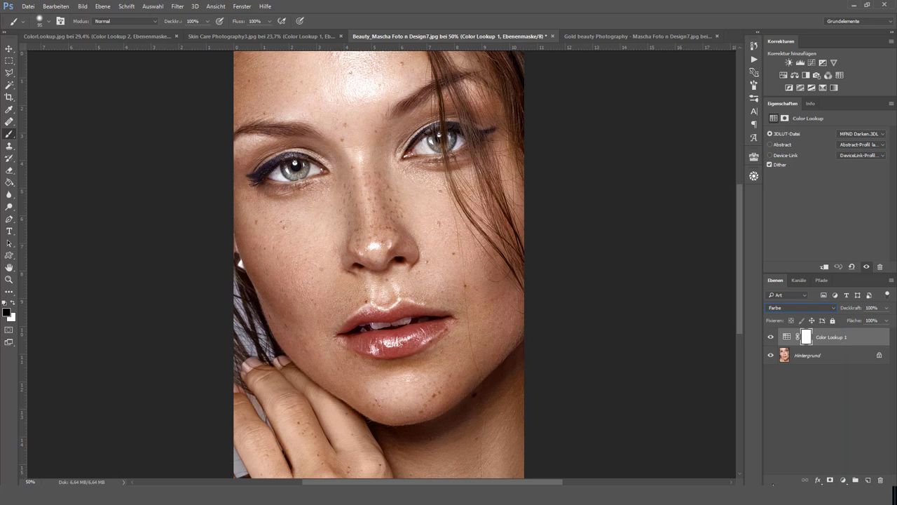
left_click(771, 337)
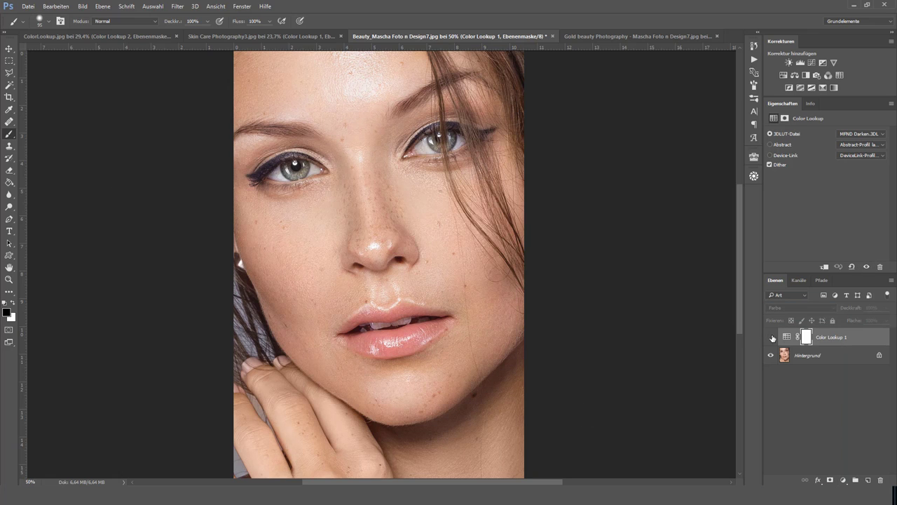
left_click(771, 338)
left_click(775, 309)
left_click(774, 484)
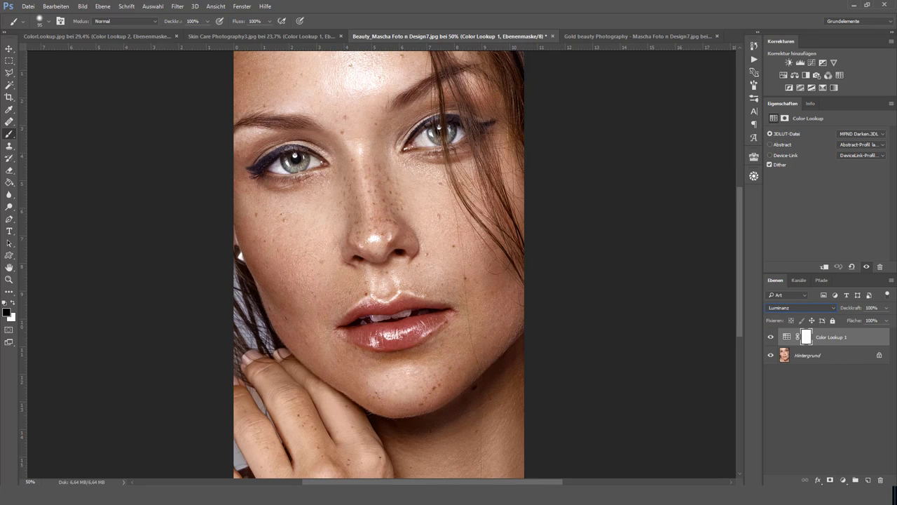
Step: Try the Abdunkeln and Aufhellen blend modes for the grade, toggling it to compare
left_click(788, 310)
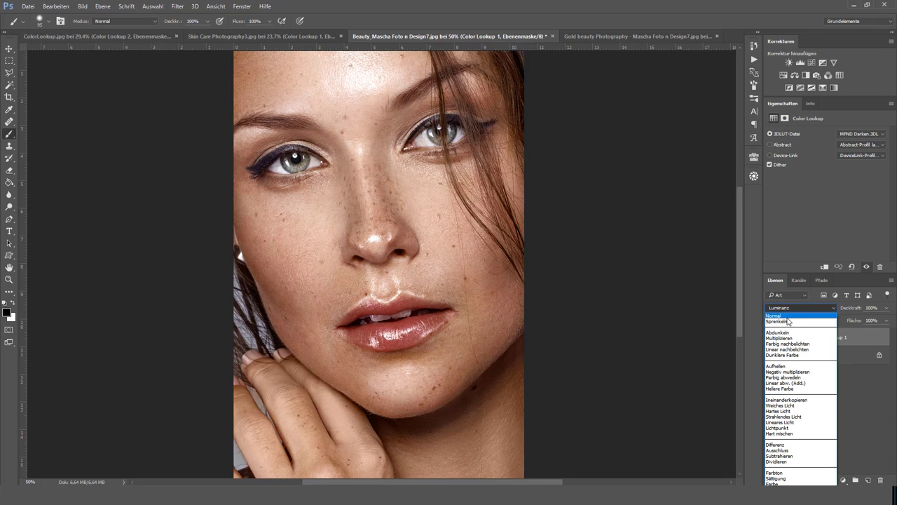
left_click(795, 310)
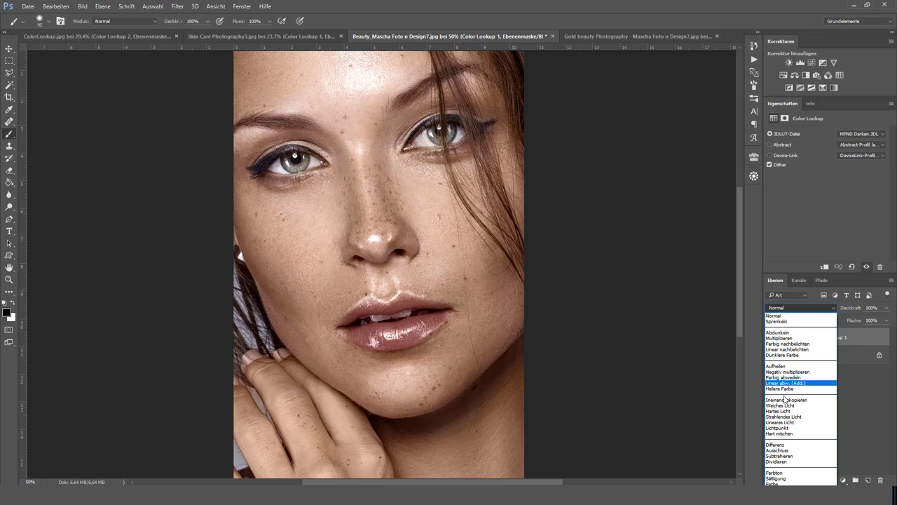
left_click(787, 333)
left_click(791, 308)
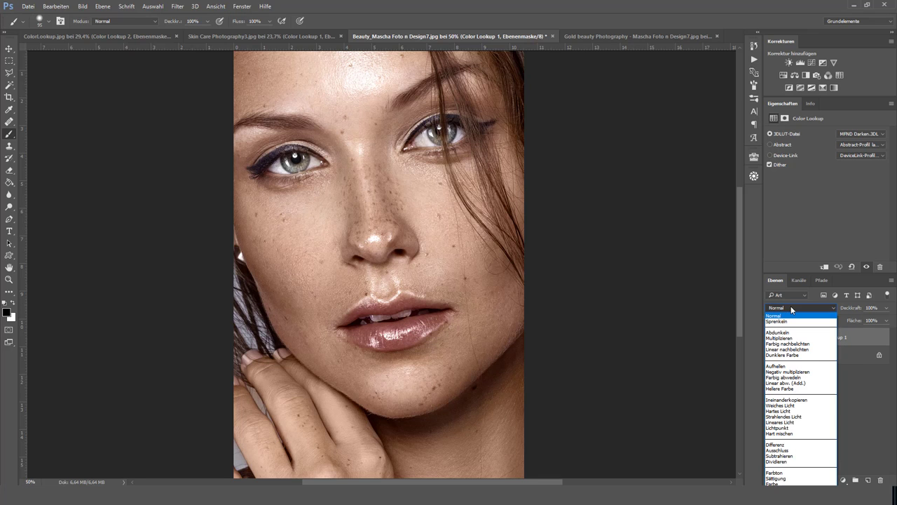
left_click(782, 367)
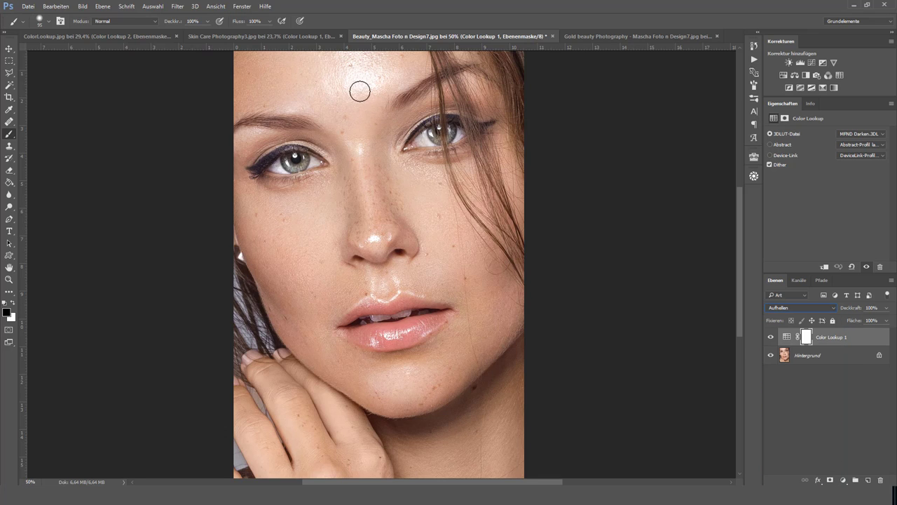
left_click(771, 337)
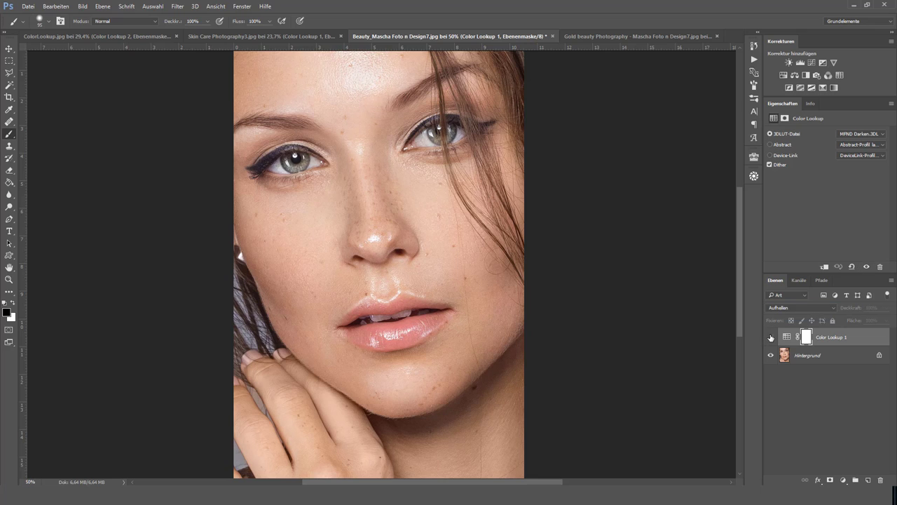
left_click(771, 337)
left_click(771, 337)
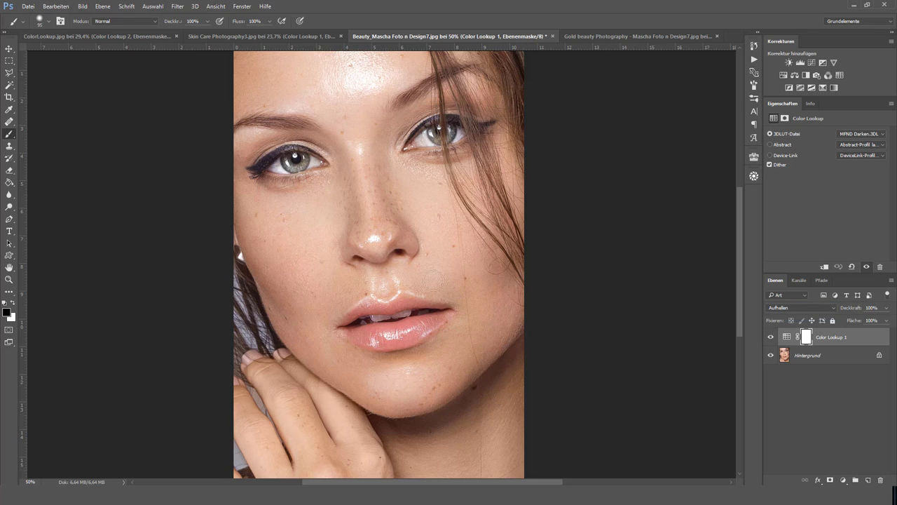
left_click(771, 337)
left_click(771, 337)
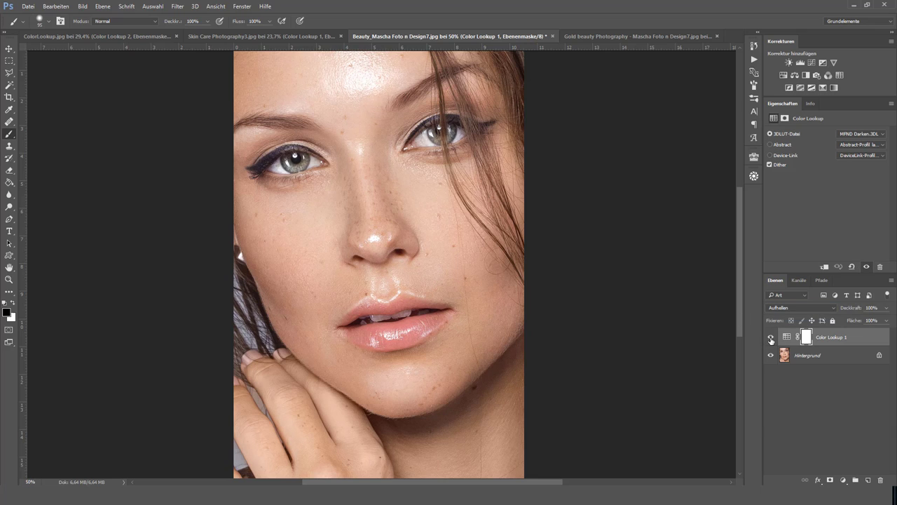
Step: Return the grade to Normal blending and lower its opacity to 35%
left_click(804, 306)
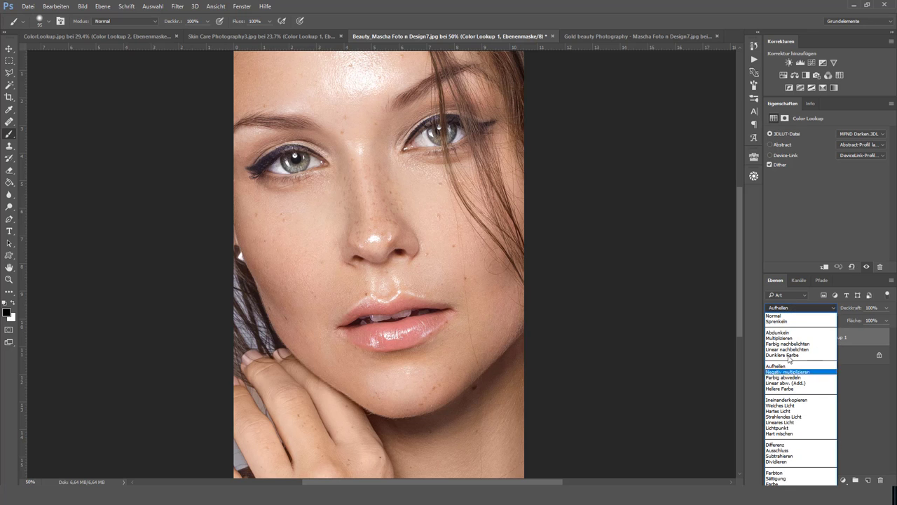
left_click(798, 483)
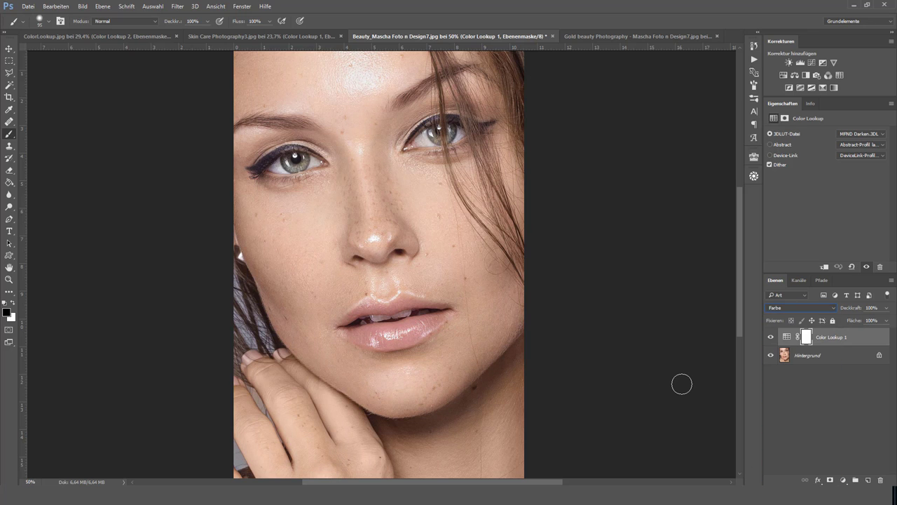
left_click(796, 309)
left_click(799, 319)
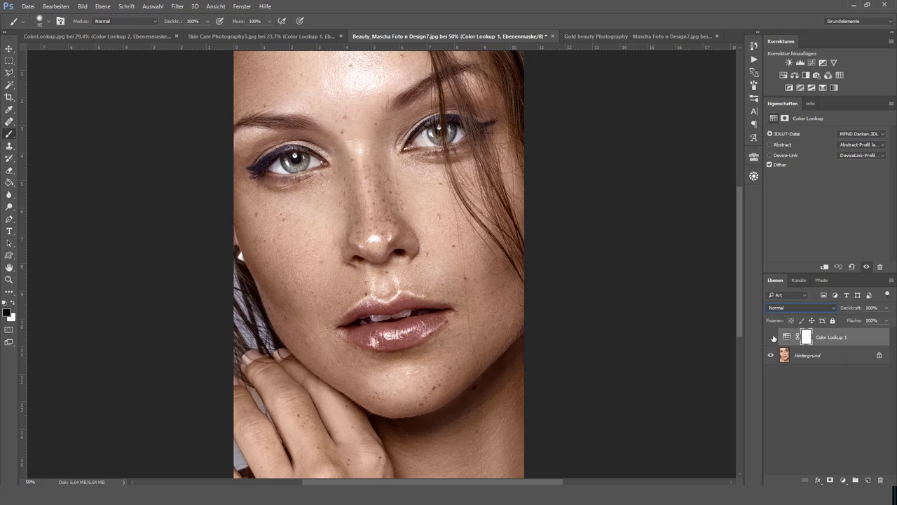
left_click(771, 337)
left_click(771, 337)
left_click_drag(844, 309, 843, 309)
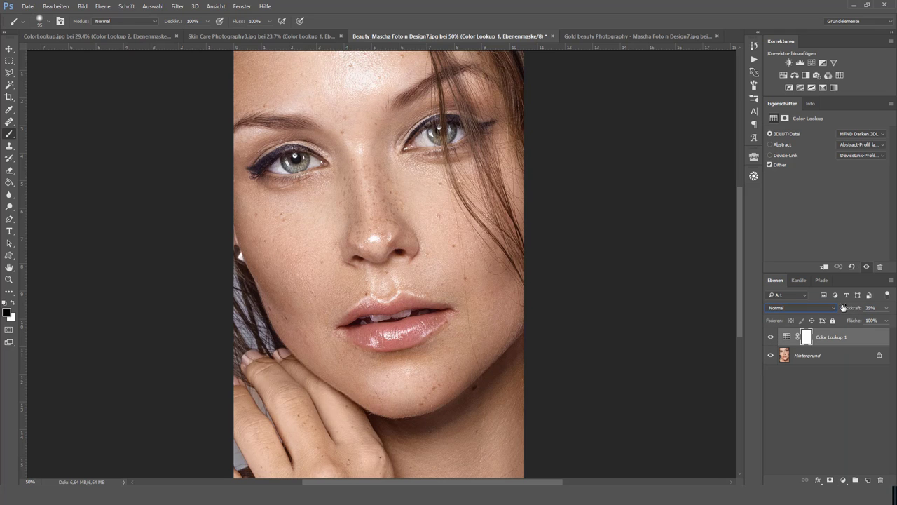
left_click(771, 337)
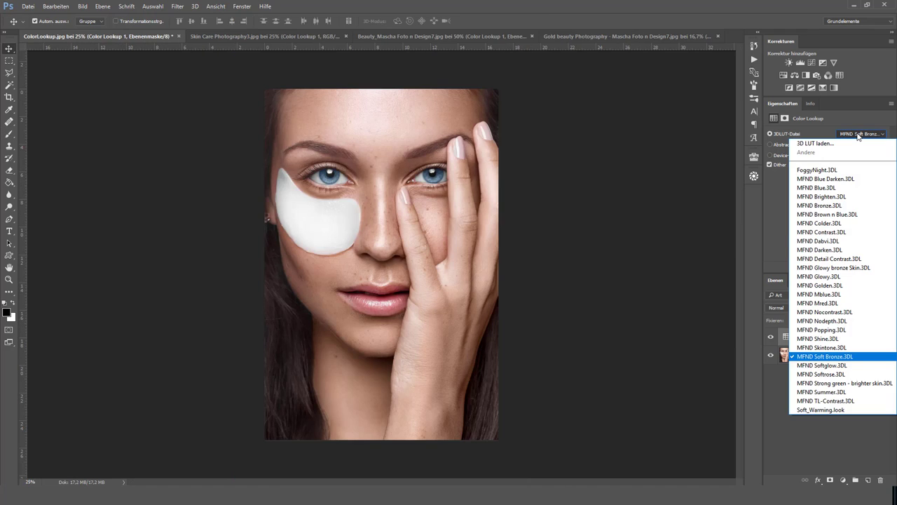
Step: Compare MFND Bronze with MFND Glowy bronze Skin.3DL, keep Glowy bronze Skin, then switch to Skin Care Photography3
left_click(863, 268)
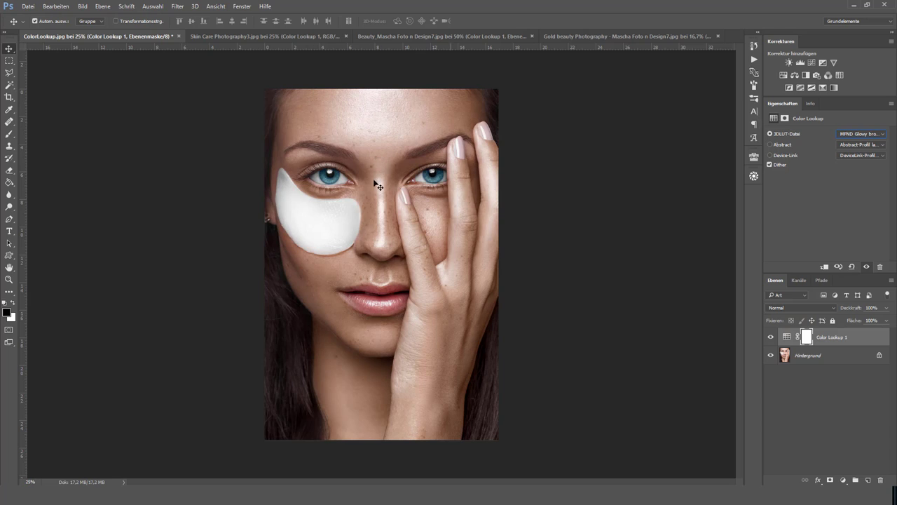
left_click(873, 135)
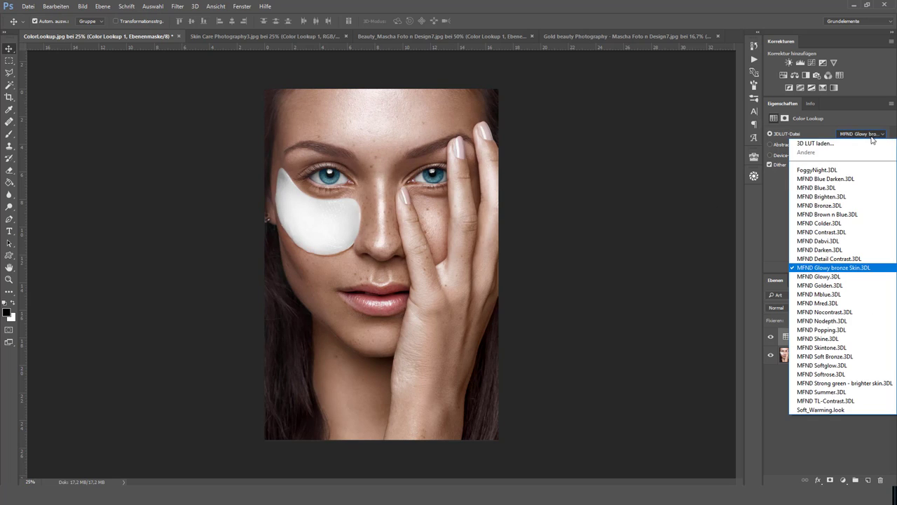
left_click(854, 206)
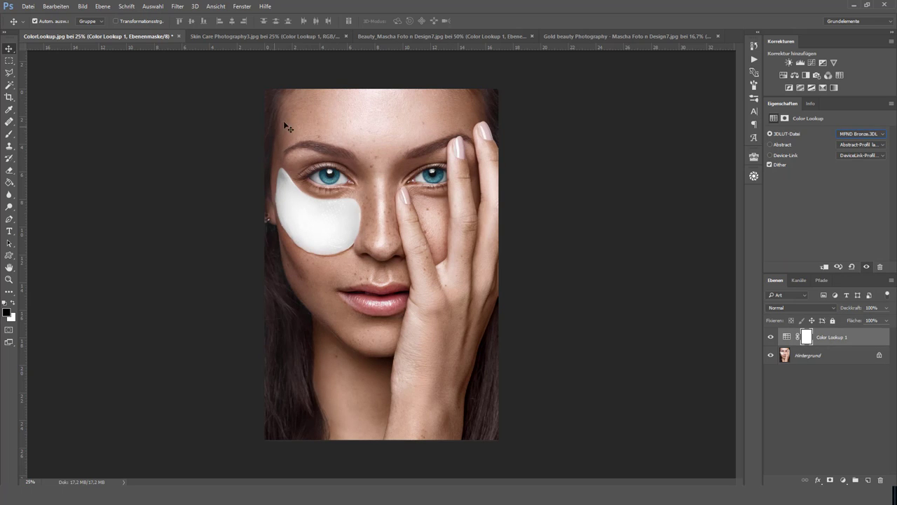
left_click(859, 134)
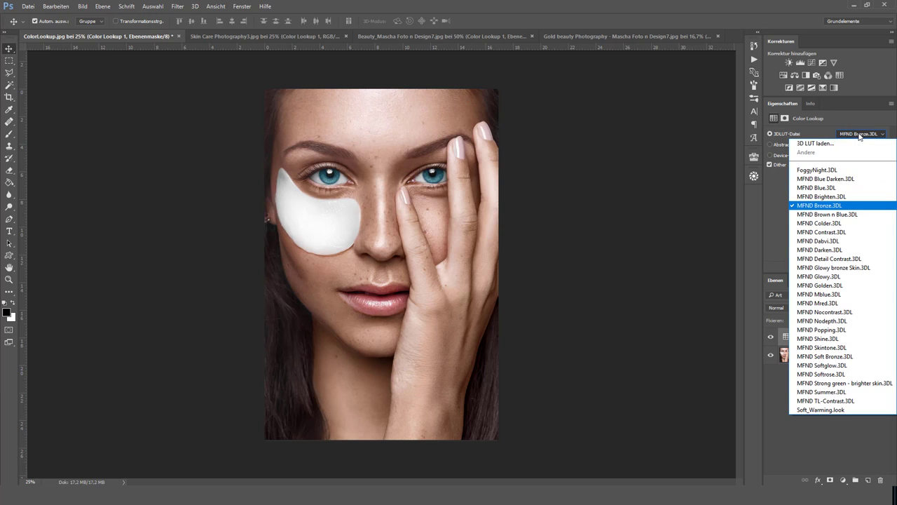
left_click(859, 272)
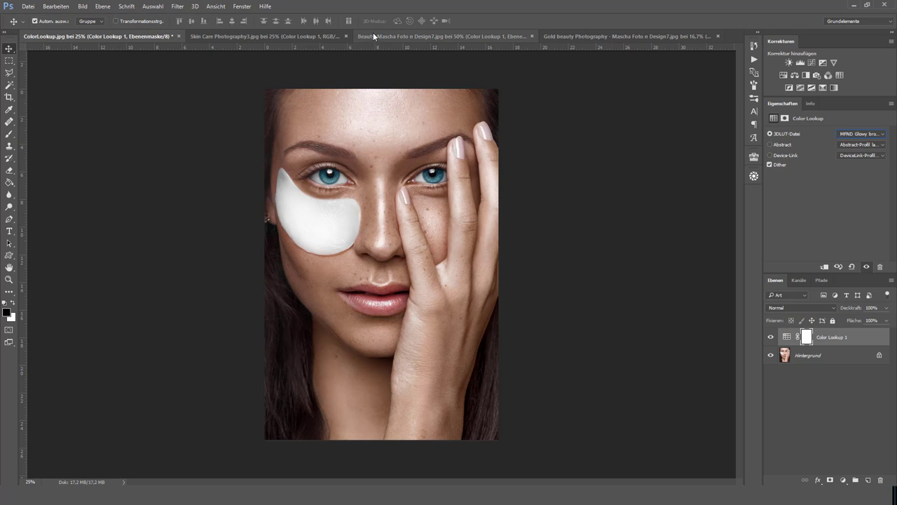
left_click(320, 37)
Step: Try MFND Glowy bronze Skin, then apply MFND Glowy.3DL and toggle it to compare
left_click(871, 134)
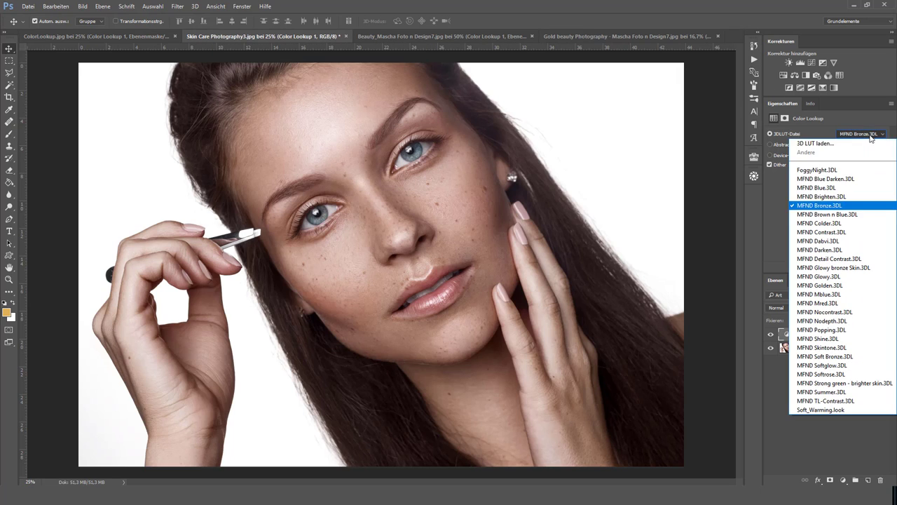
left_click(859, 268)
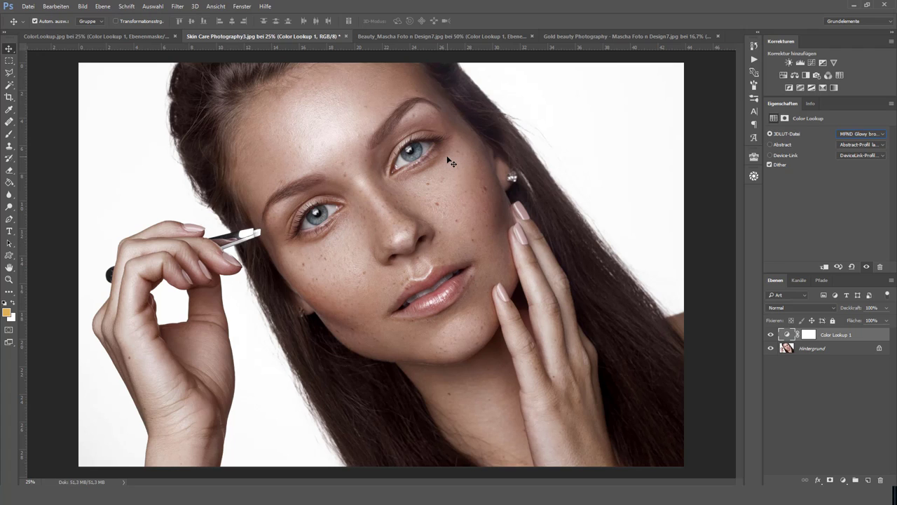
left_click(856, 133)
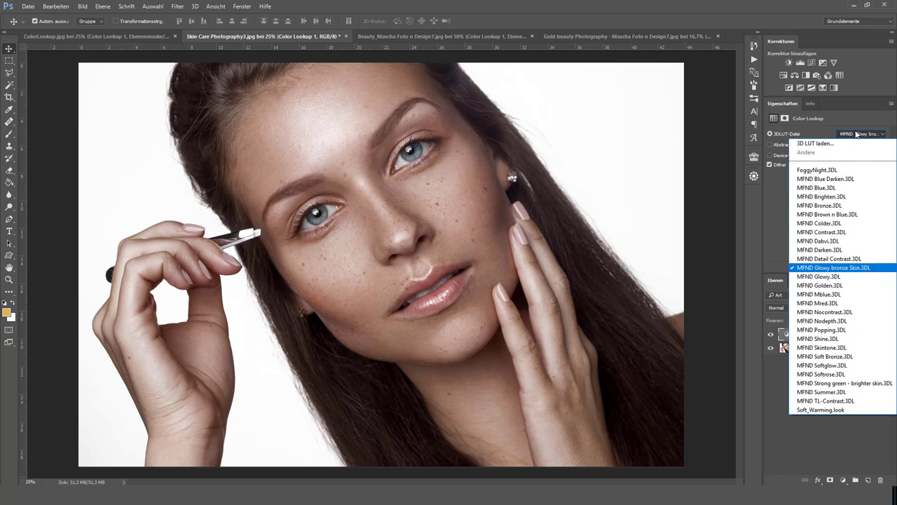
left_click(841, 275)
left_click(771, 335)
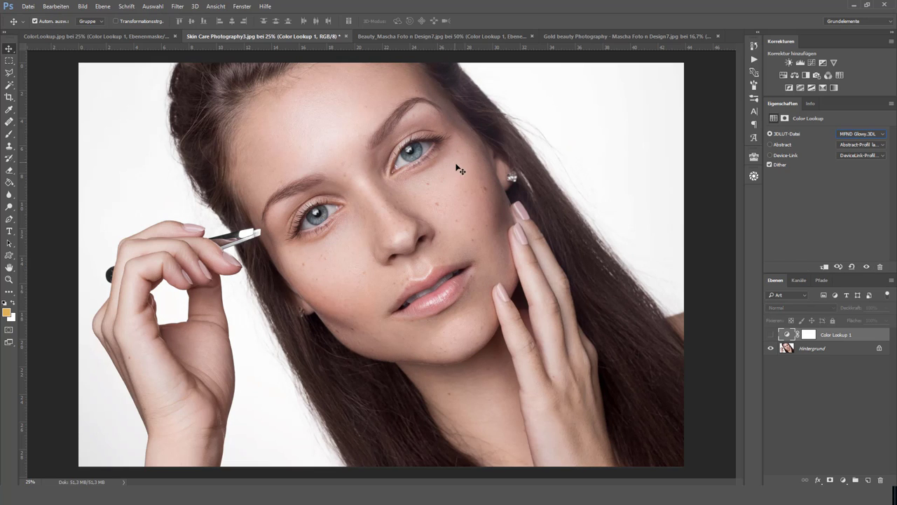
left_click(772, 335)
left_click(773, 335)
left_click(772, 336)
Step: Set the grade's opacity to 51% and return to the freckled close-up portrait
mouse_move(859, 310)
left_mouse_down()
mouse_move(847, 311)
mouse_move(857, 311)
left_mouse_up()
left_click(771, 335)
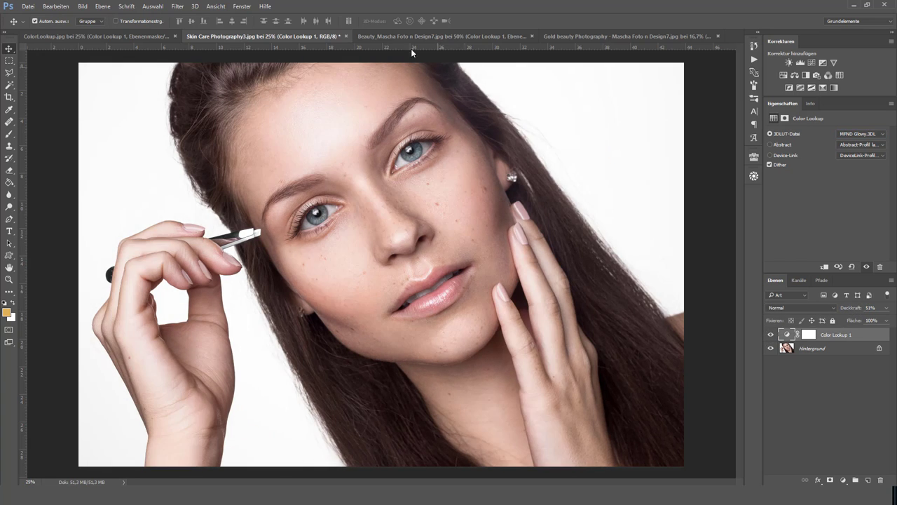
left_click(381, 35)
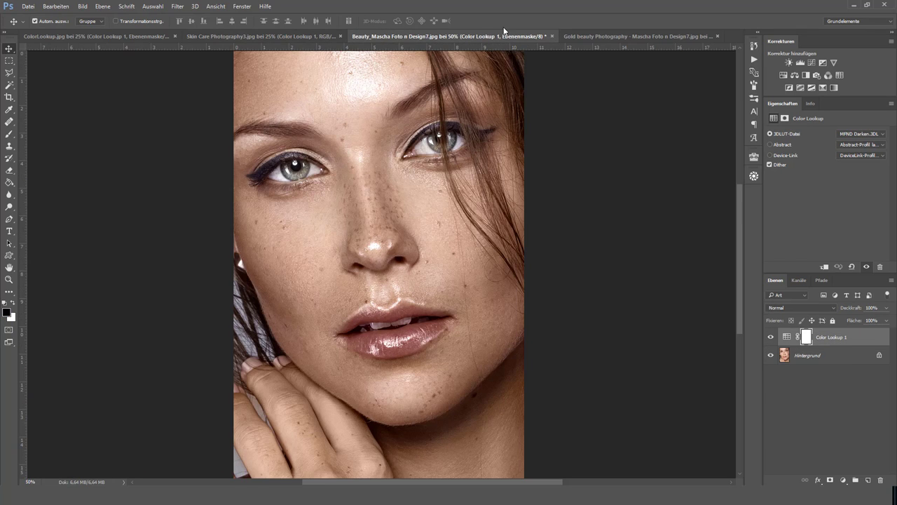
Step: Return to ColorLookup.jpg, apply MFND Glowy.3DL and compare it with the original
left_click(612, 36)
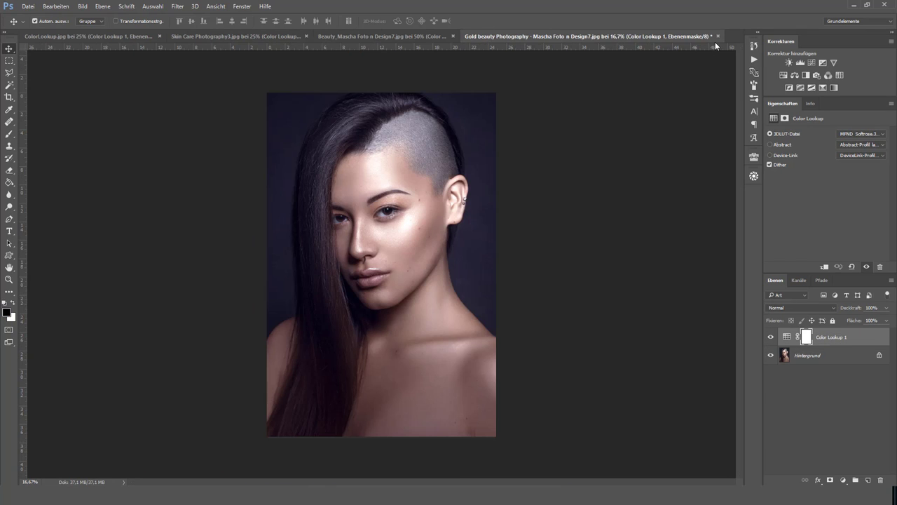
left_click(141, 36)
left_click(867, 135)
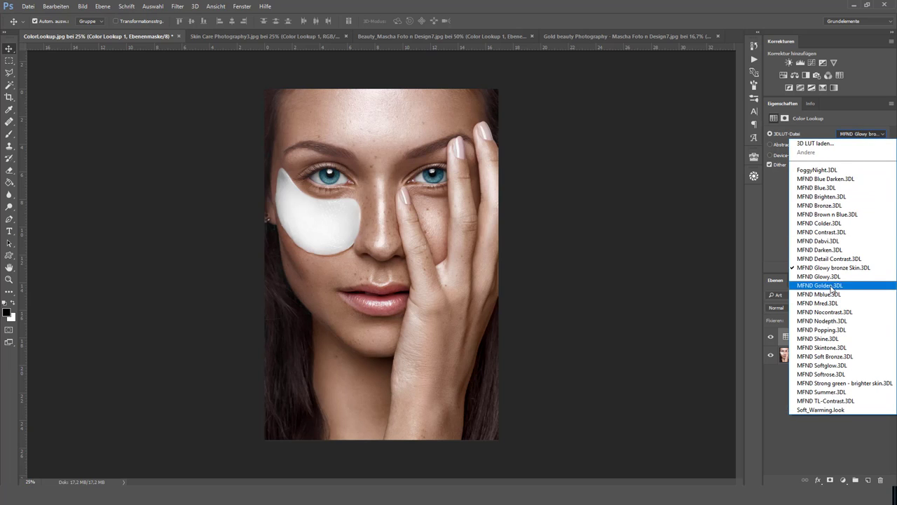
left_click(841, 277)
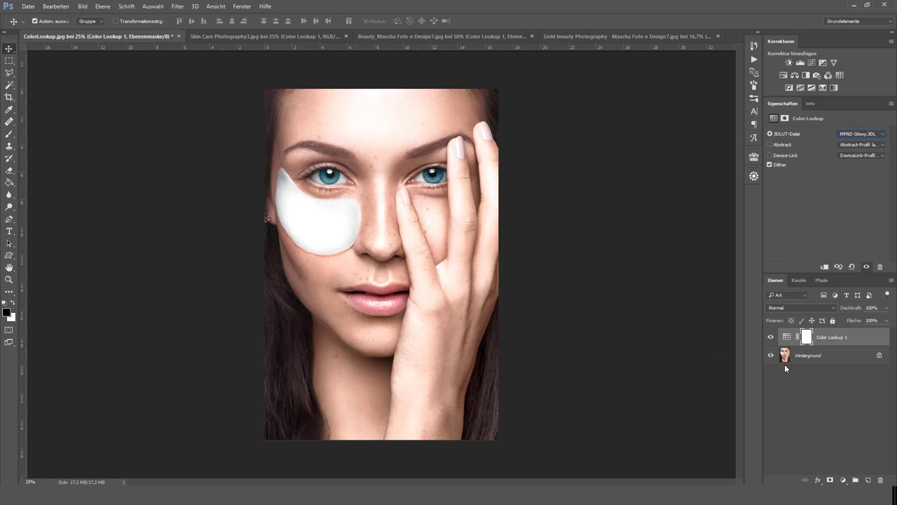
left_click(771, 337)
left_click(771, 337)
left_click(771, 337)
Step: Try MFND Softglow.3DL and MFND Shine.3DL, then go back to MFND Glowy.3DL
left_click(860, 133)
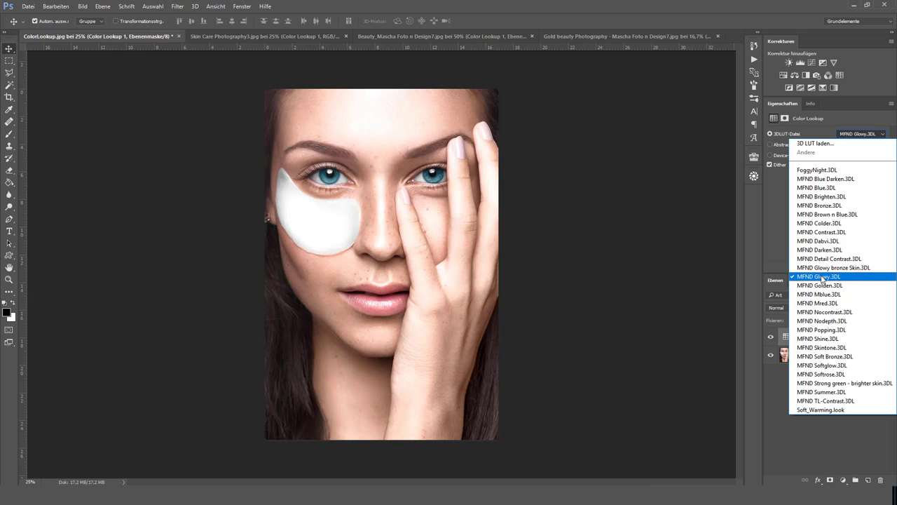
left_click(833, 366)
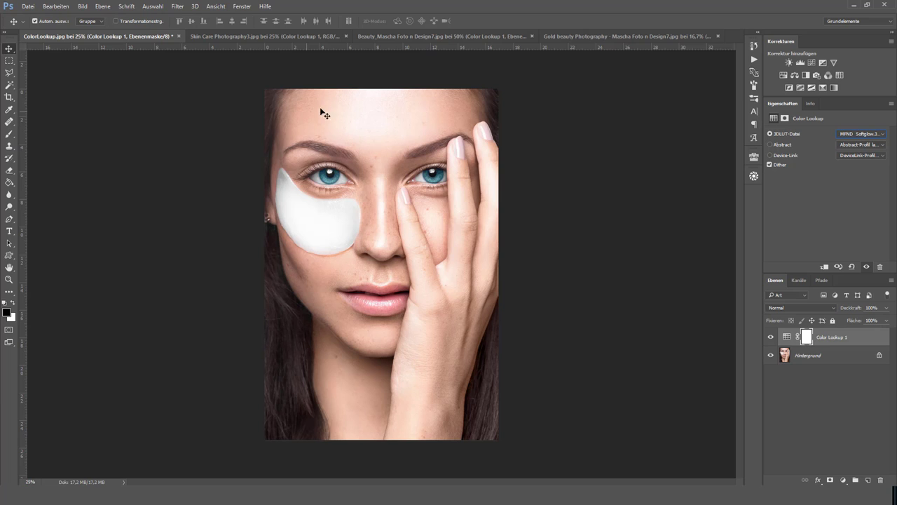
left_click(861, 133)
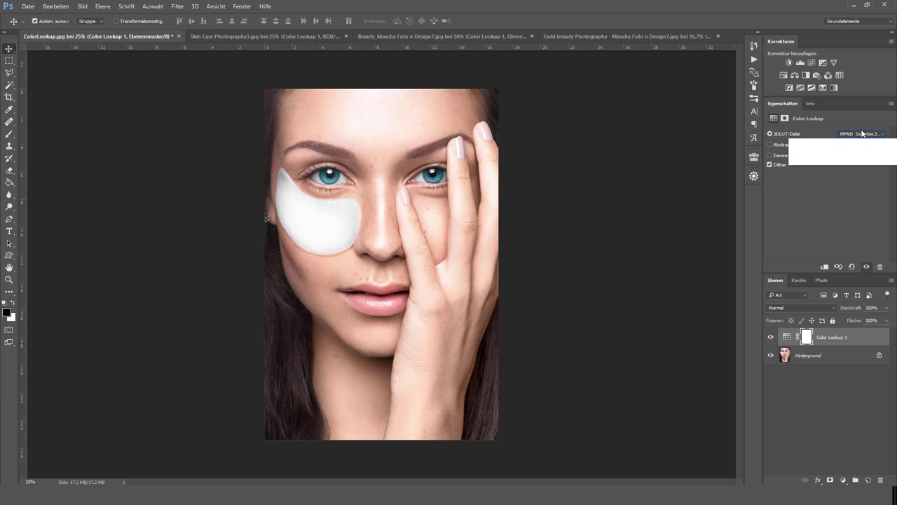
left_click(869, 339)
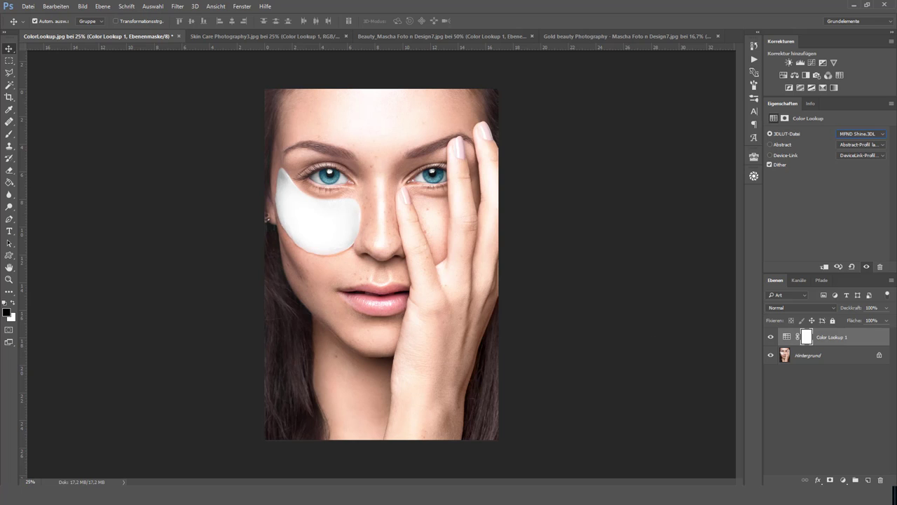
left_click(859, 133)
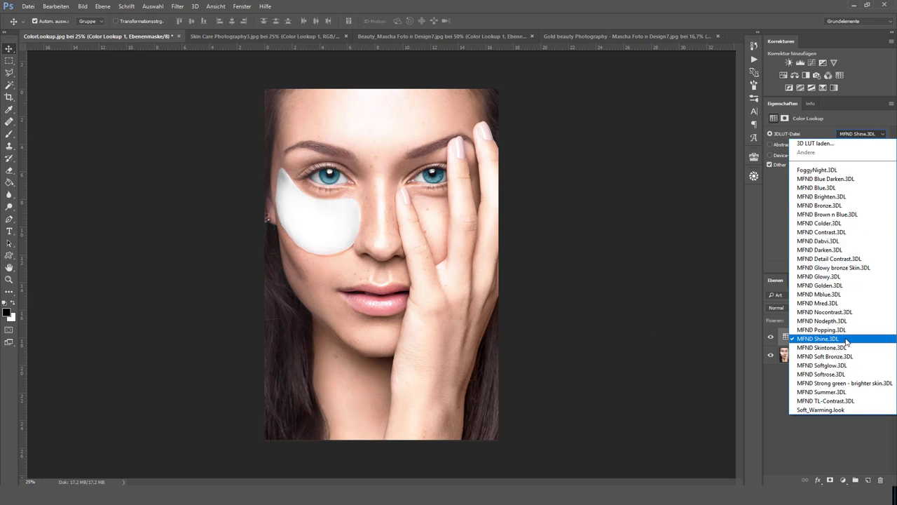
left_click(847, 276)
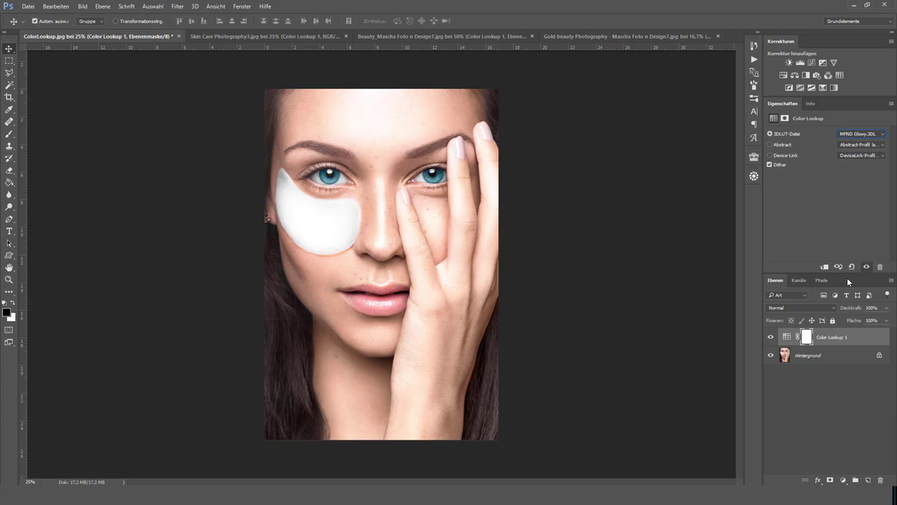
Step: Settle on MFND Shine.3DL after retrying Softglow, compare it, and show the Channels panel
left_click(866, 135)
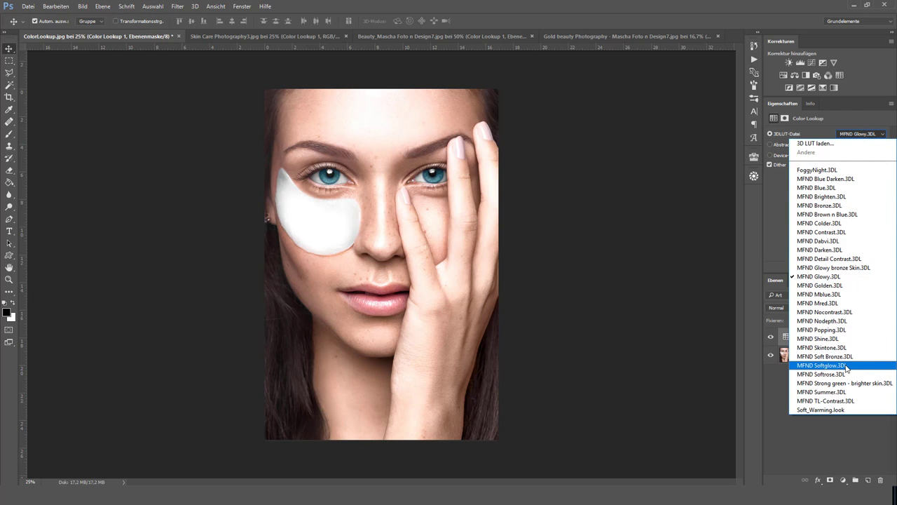
left_click(847, 367)
left_click(862, 135)
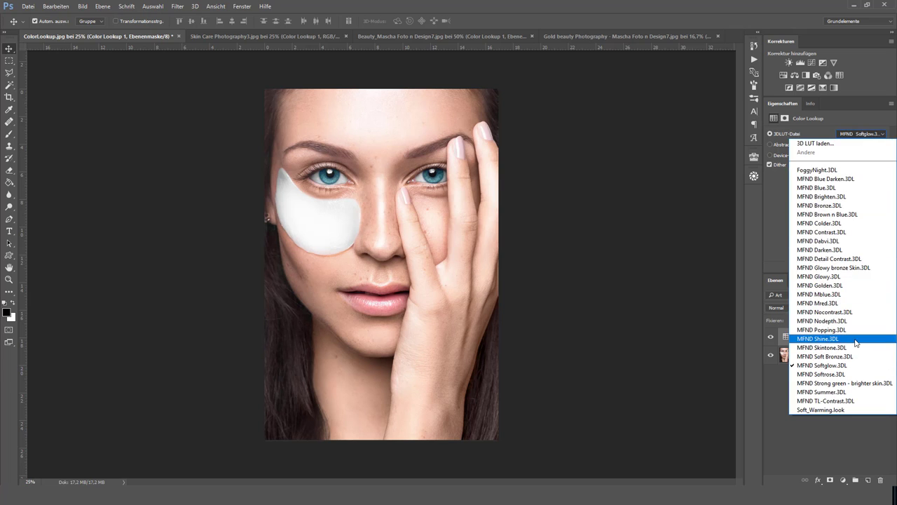
left_click(853, 337)
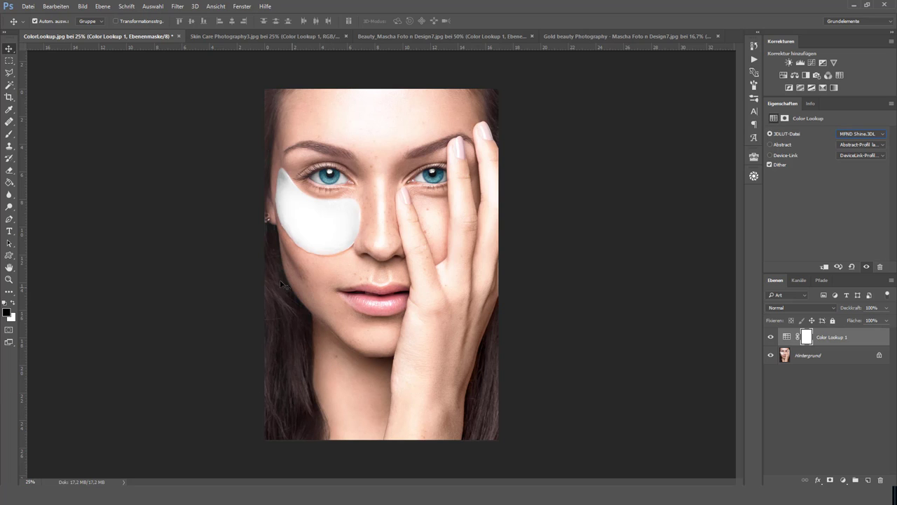
left_click(866, 267)
left_click(866, 266)
left_click(771, 337)
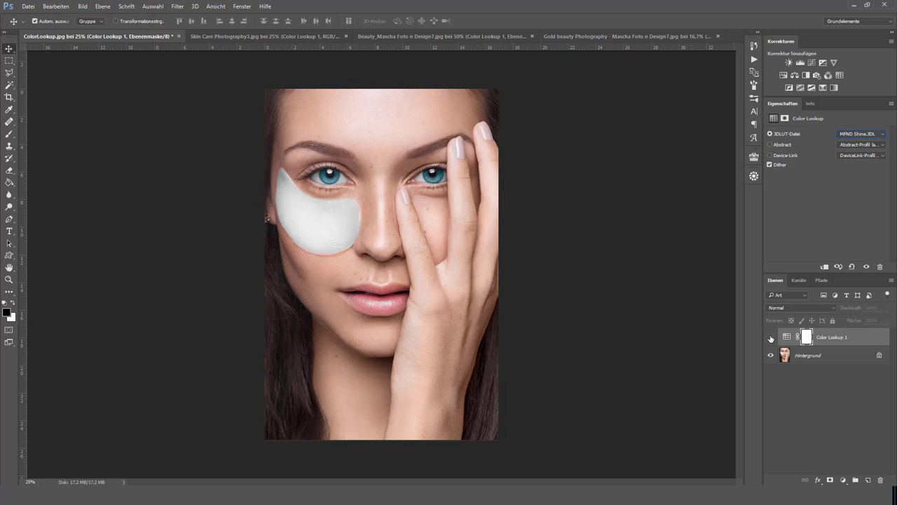
left_click(770, 337)
left_click(801, 281)
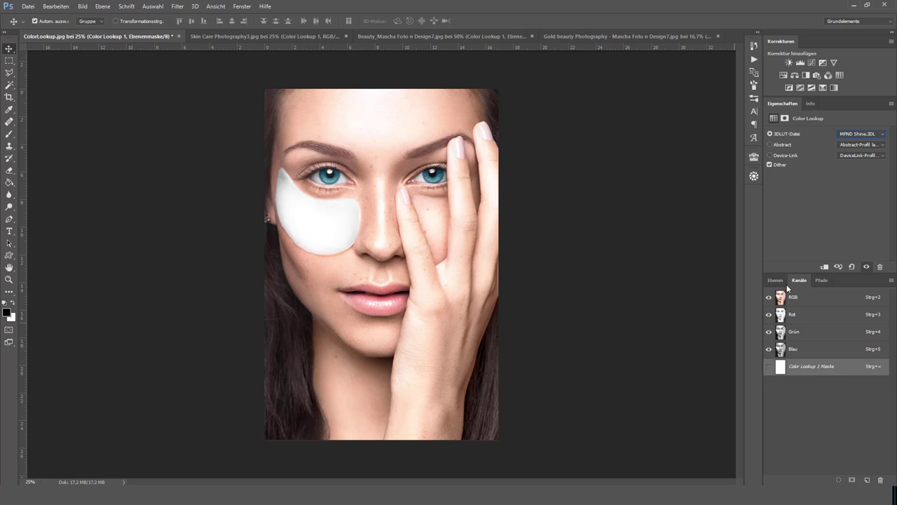
Step: Load the Rot channel as a selection, add a masked Color Lookup 2 layer, and delete Color Lookup 1
left_click(782, 316)
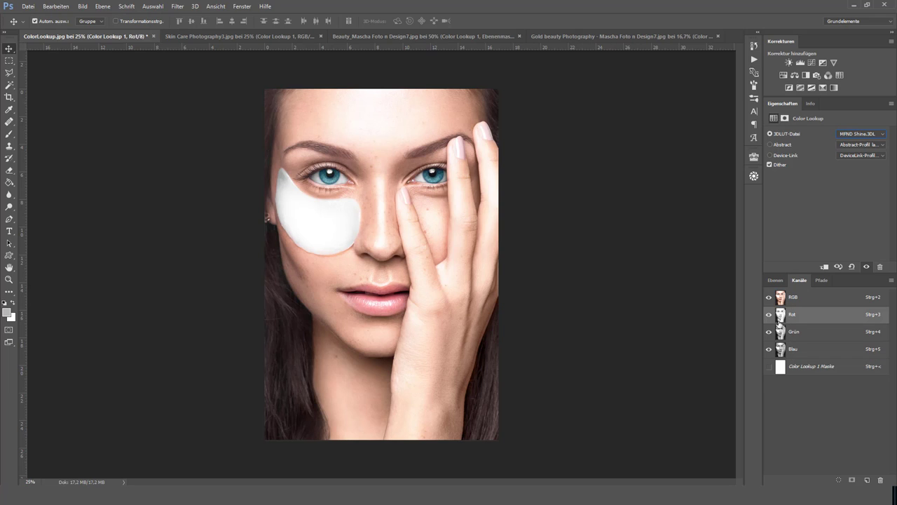
left_click(781, 316, "ctrl")
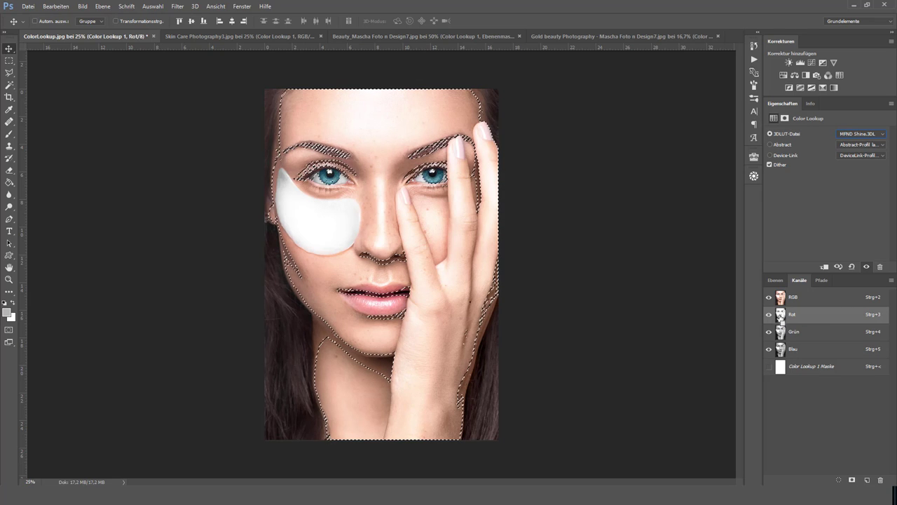
left_click(775, 280)
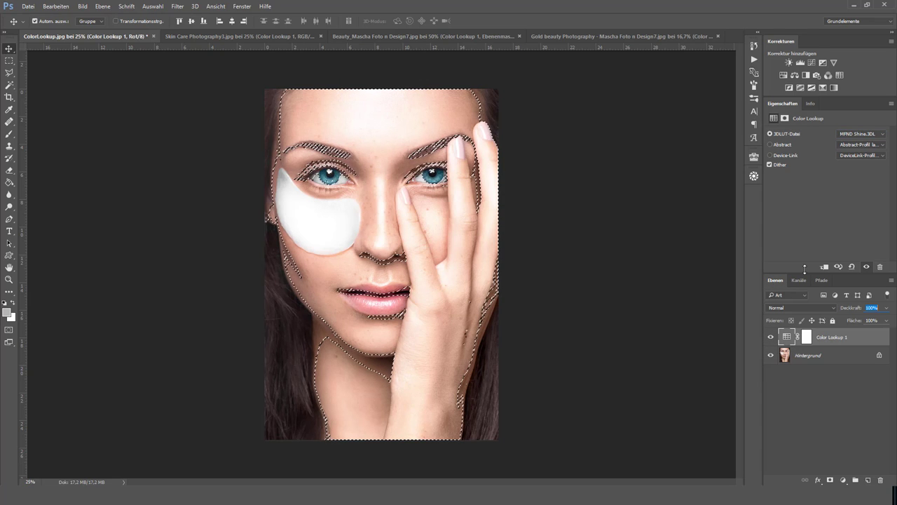
left_click(839, 75)
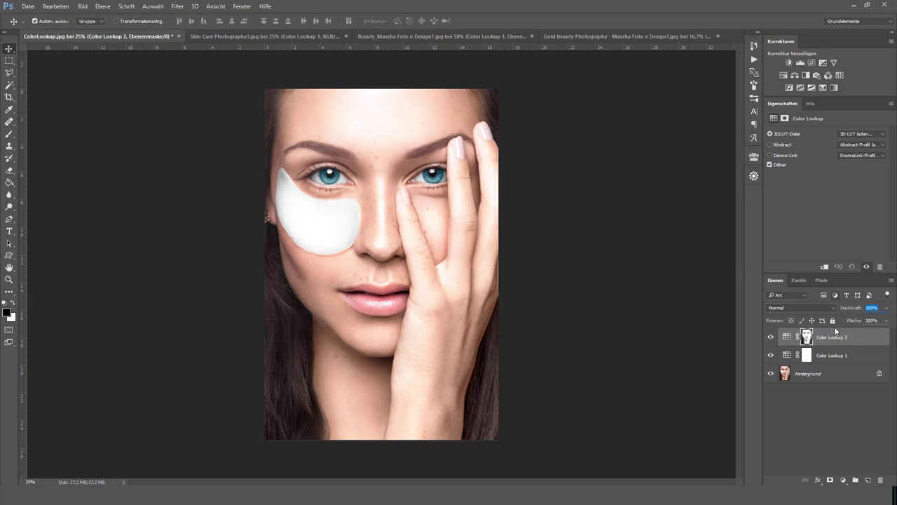
left_click(825, 357)
key("BackSpace")
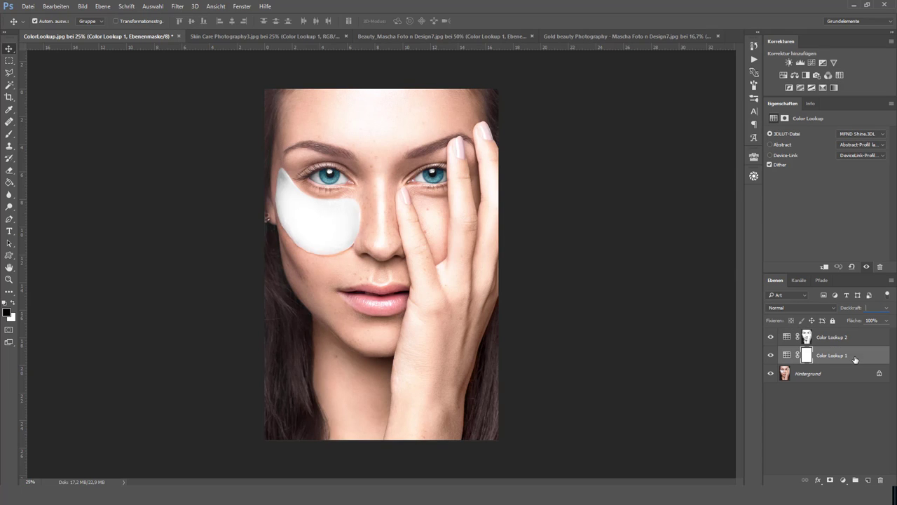
left_click_drag(841, 377, 881, 480)
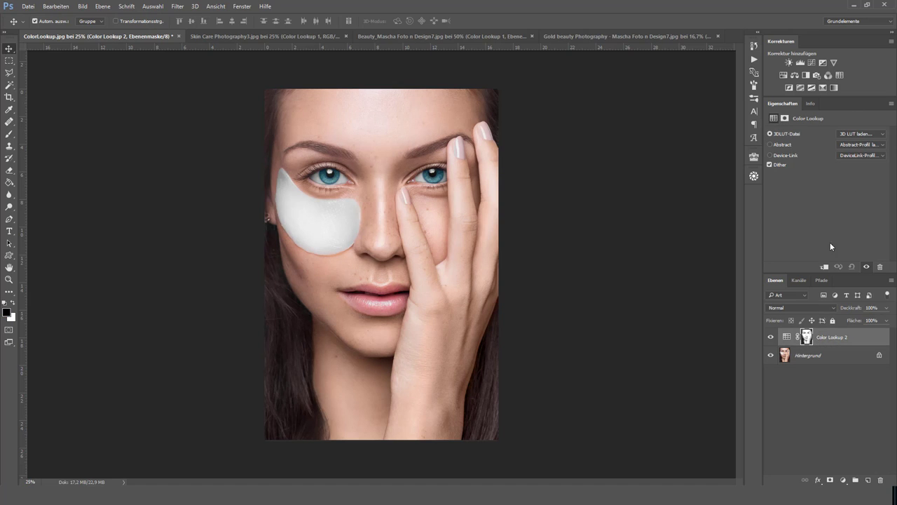
Step: Inspect the new layer's mask, then apply MFND Shine.3DL to Color Lookup 2
left_click(806, 337, "alt")
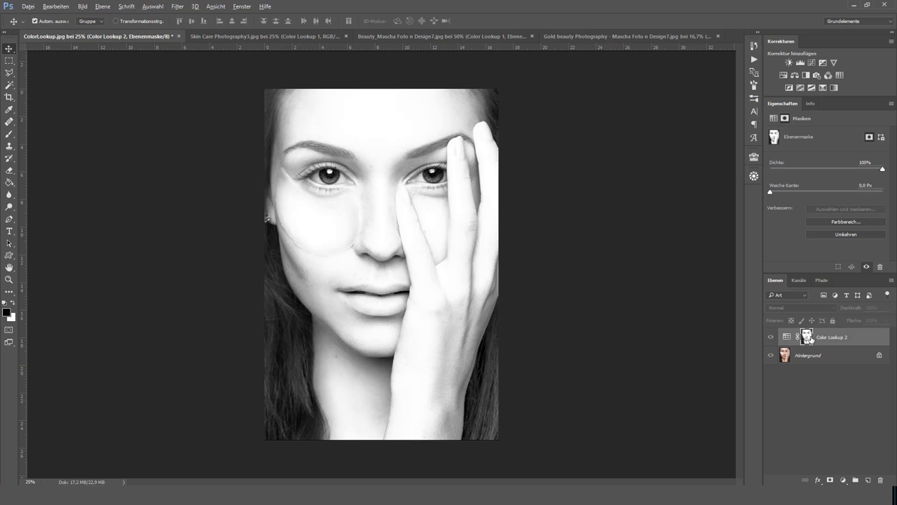
left_click(808, 337, "alt")
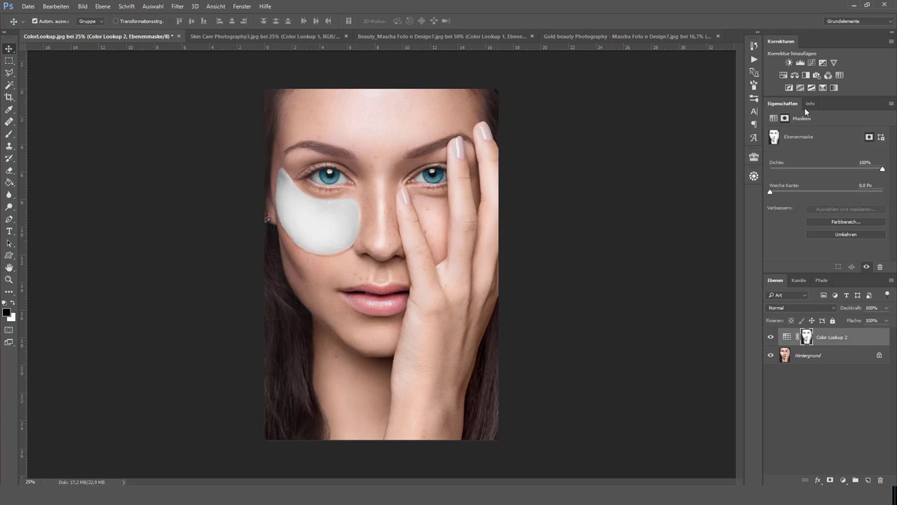
left_click(863, 347)
left_click(871, 135)
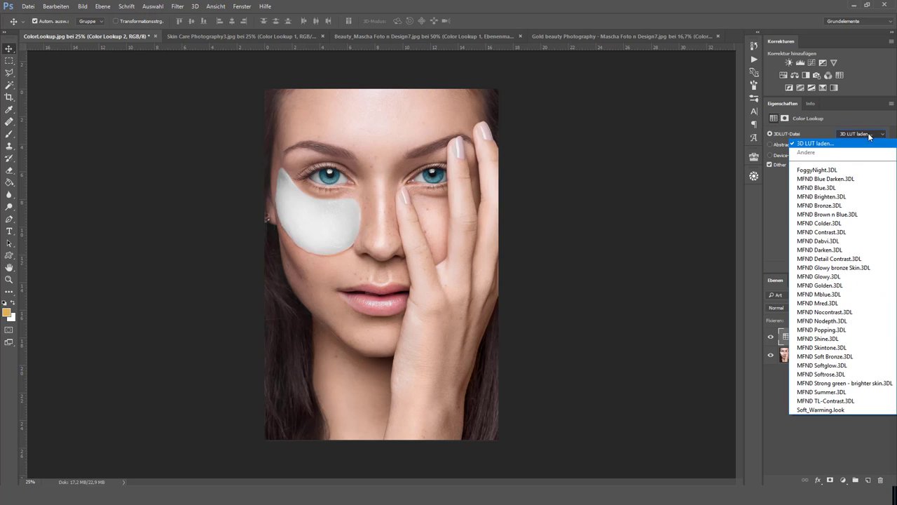
left_click(851, 338)
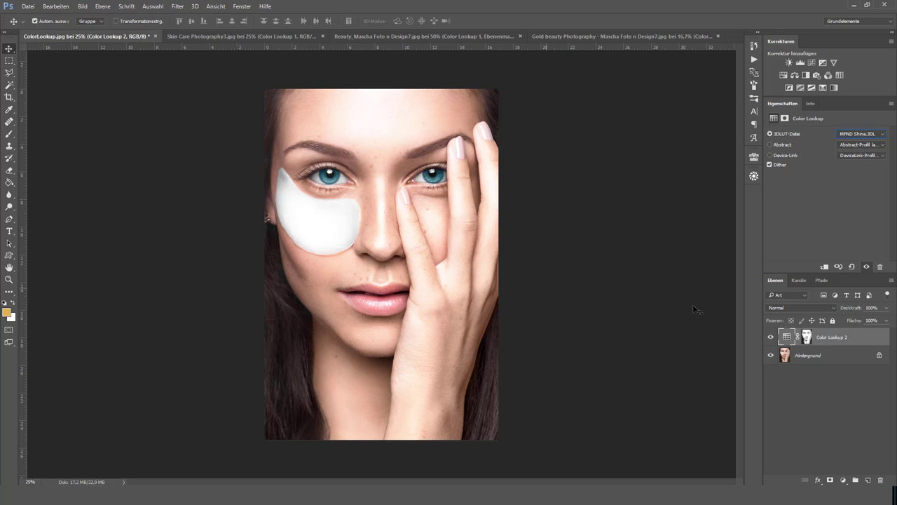
Step: Compare the Shine grade with the original, then switch Color Lookup 2 to MFND Nocontrast.3DL
left_click(770, 337)
left_click(771, 337)
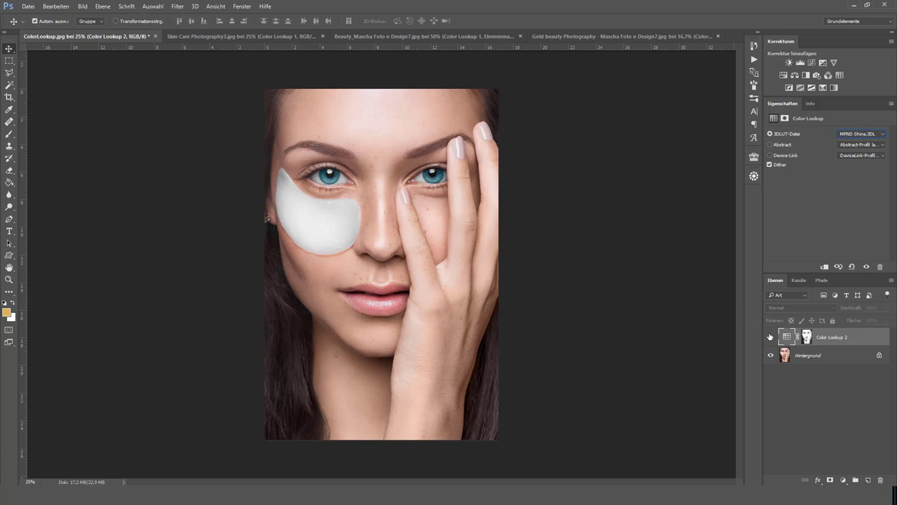
left_click(769, 337)
left_click(768, 338)
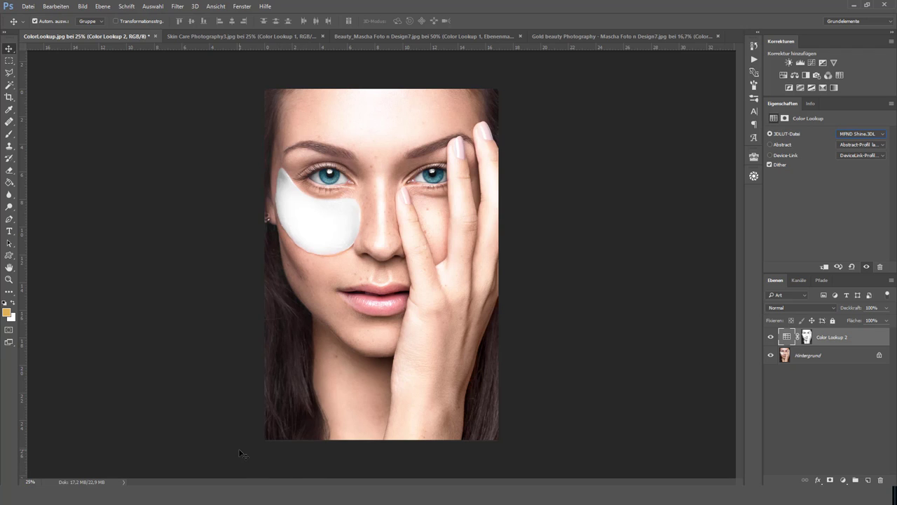
left_click(771, 338)
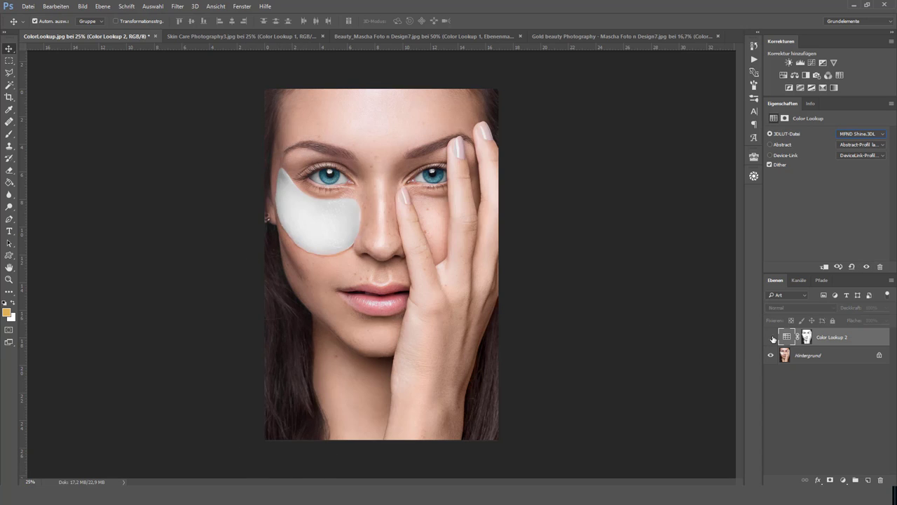
left_click(771, 339)
left_click(773, 339)
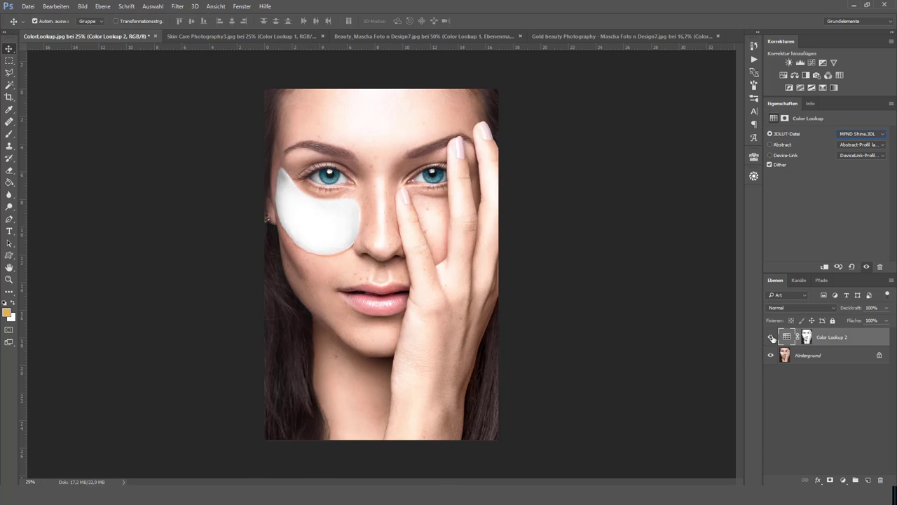
left_click(774, 339)
left_click(774, 339)
left_click(772, 339)
left_click(860, 133)
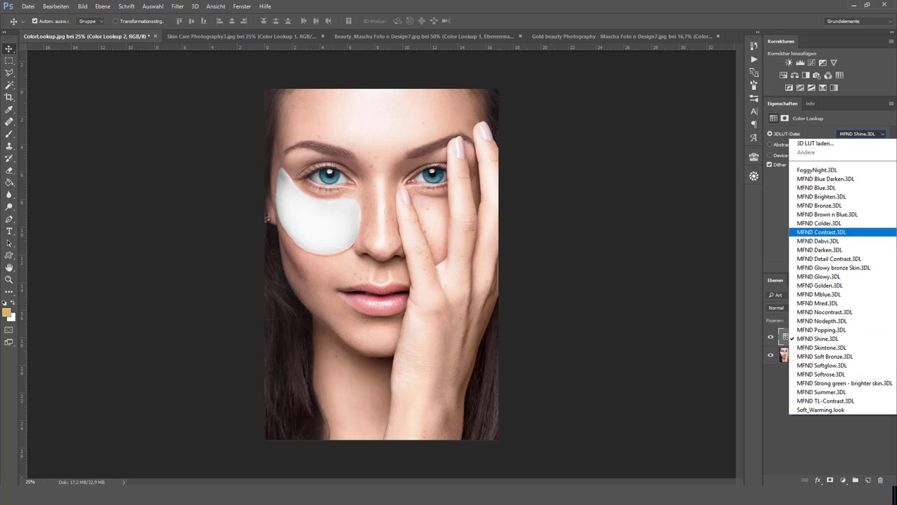
left_click(855, 311)
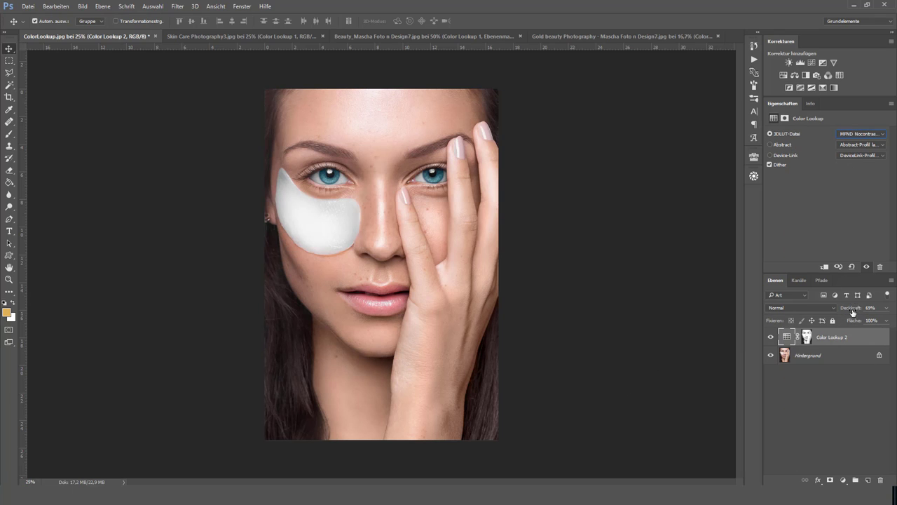
Step: On Skin Care Photography3.jpg, try MFND Nocontrast.3DL and MFND Nodepth.3DL, comparing with the original
left_click(254, 37)
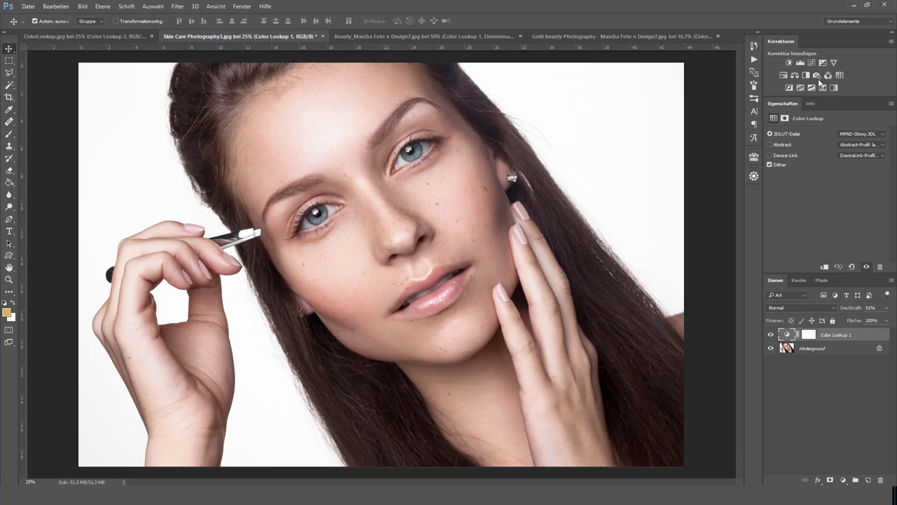
left_click(860, 133)
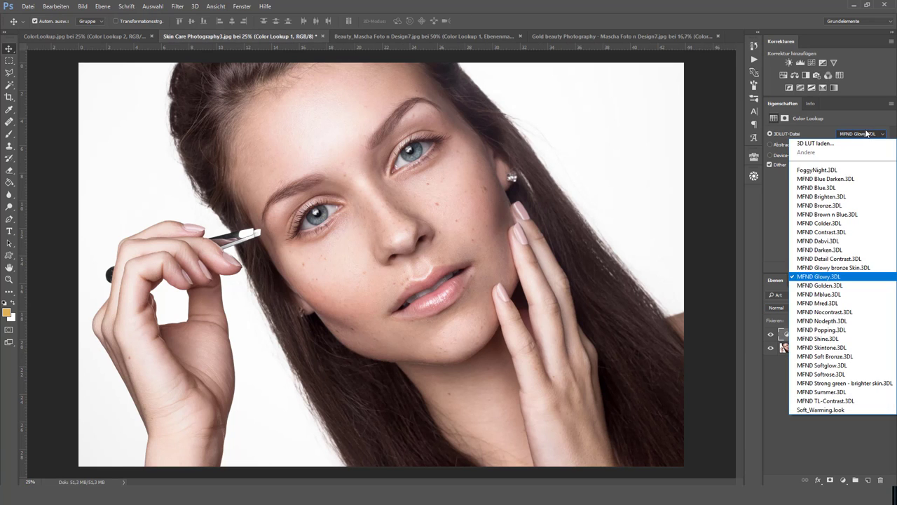
left_click(855, 312)
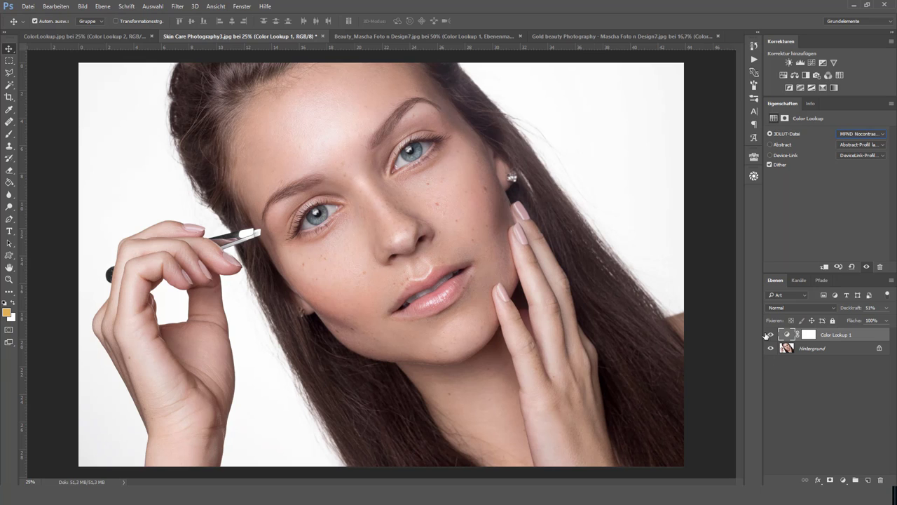
left_click(879, 134)
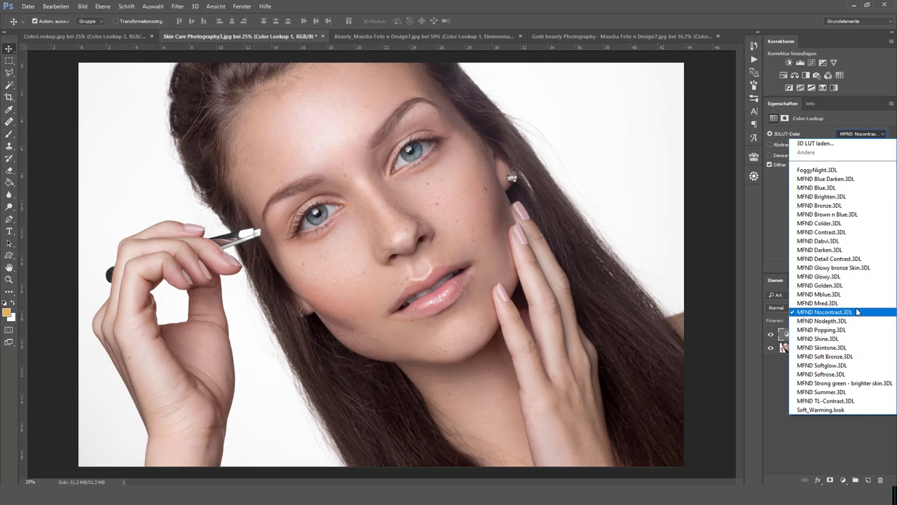
left_click(843, 321)
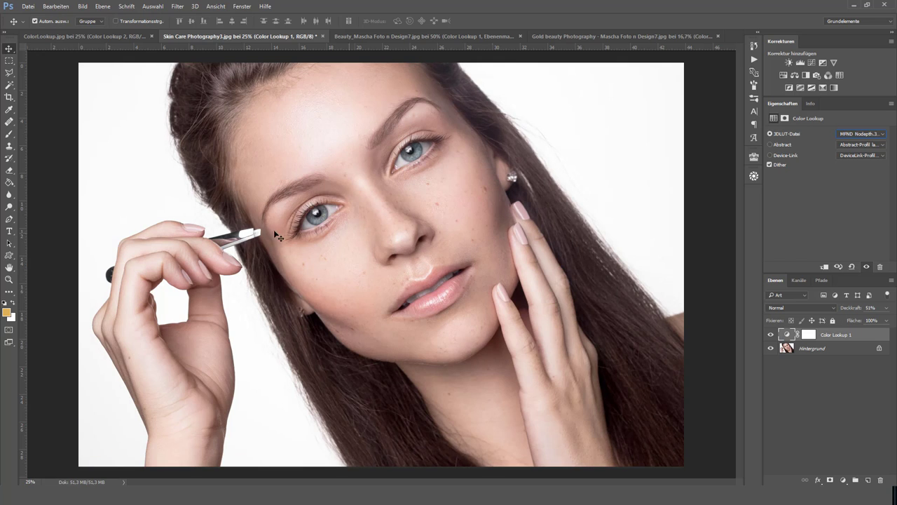
left_click(770, 335)
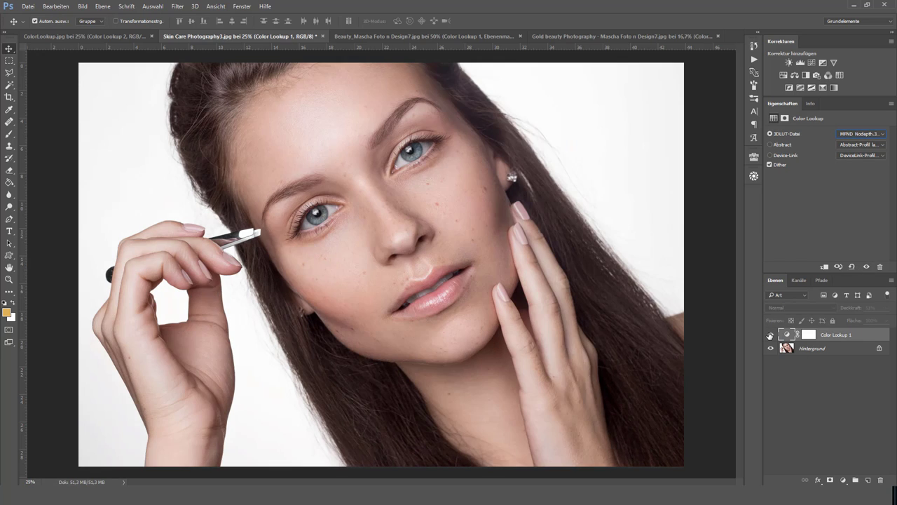
left_click(770, 335)
Step: Apply MFND TL-Contrast.3DL at 100% opacity and toggle it to compare
left_click(858, 134)
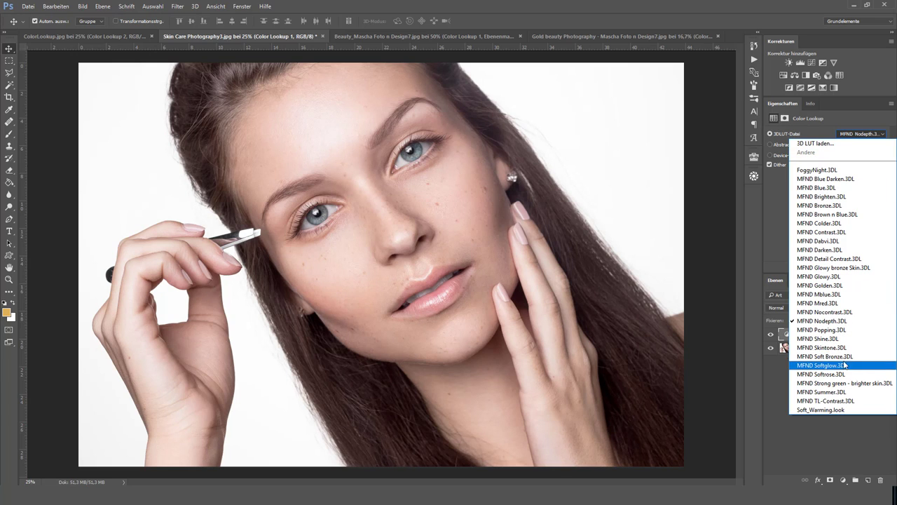
left_click(834, 400)
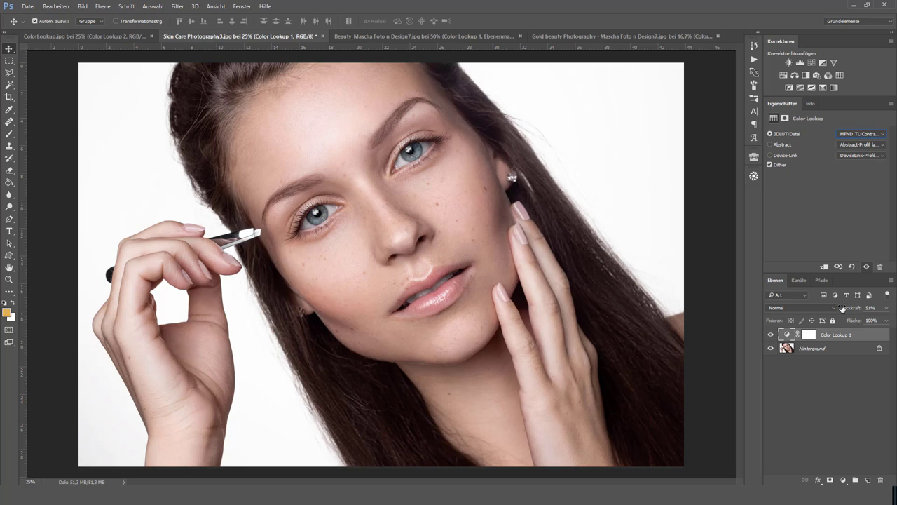
left_click(772, 337)
left_click(772, 336)
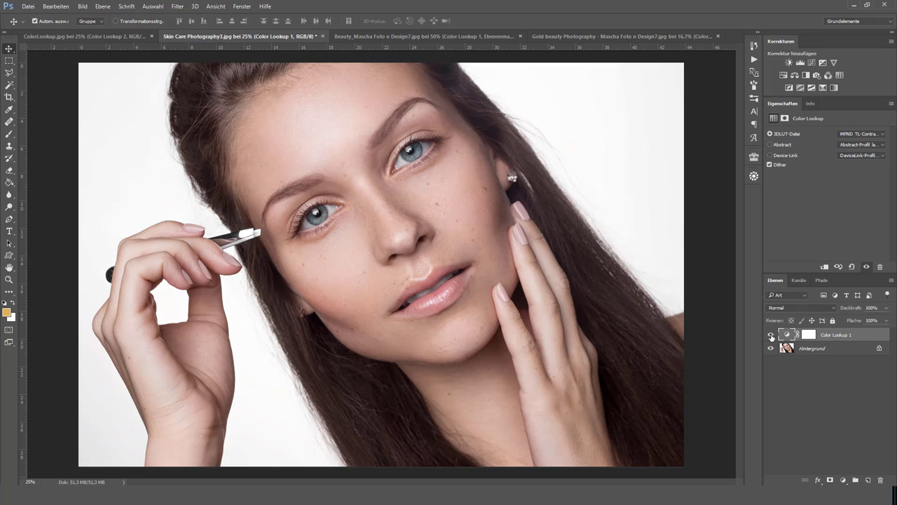
left_click(771, 336)
left_click(772, 336)
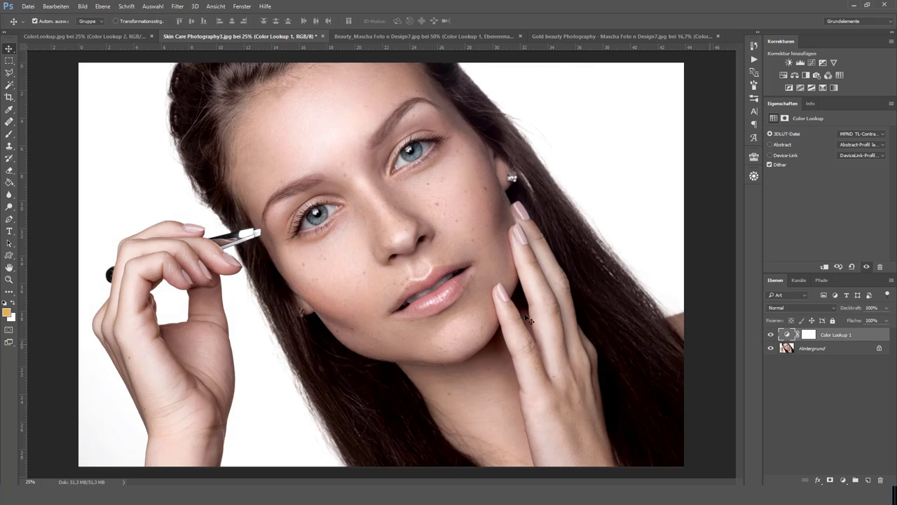
scroll(518, 336, "up", 2)
scroll(505, 372, "up", 2)
scroll(490, 406, "up", 2)
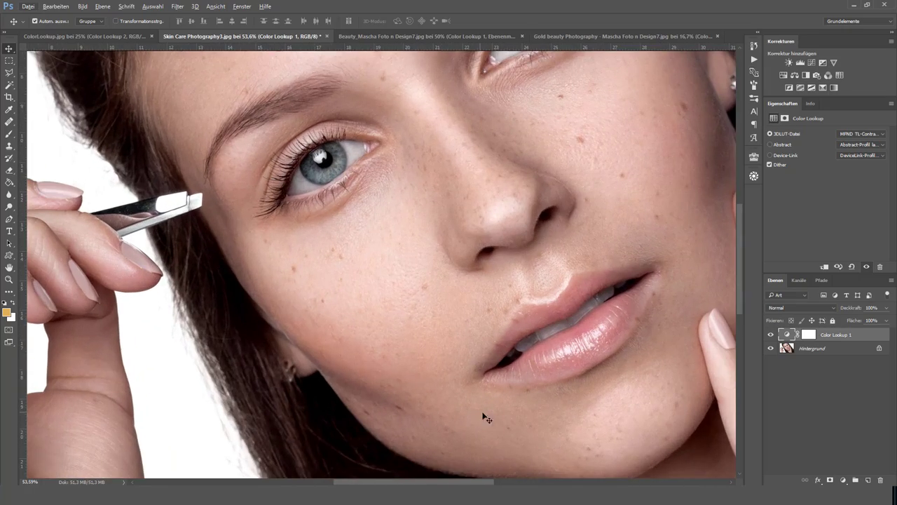
scroll(483, 417, "up", 1)
scroll(403, 414, "up", 2)
scroll(407, 418, "up", 2)
scroll(462, 423, "up", 1)
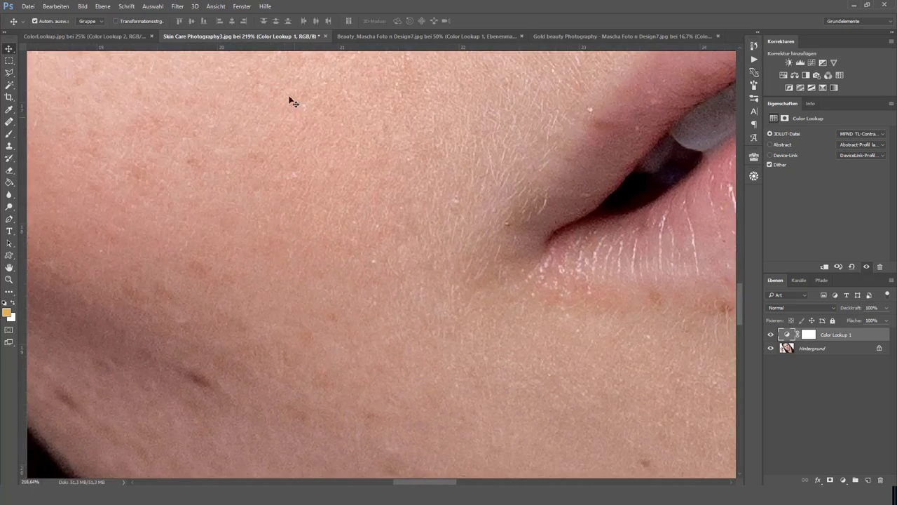
mouse_move(293, 102)
left_mouse_down()
mouse_move(348, 176)
mouse_move(500, 432)
left_mouse_up()
scroll(506, 263, "down", 2)
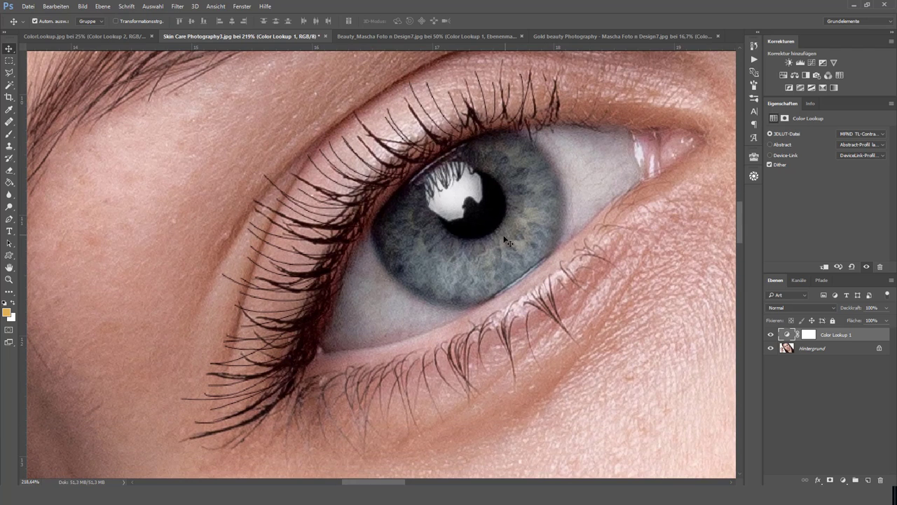
left_click(772, 336)
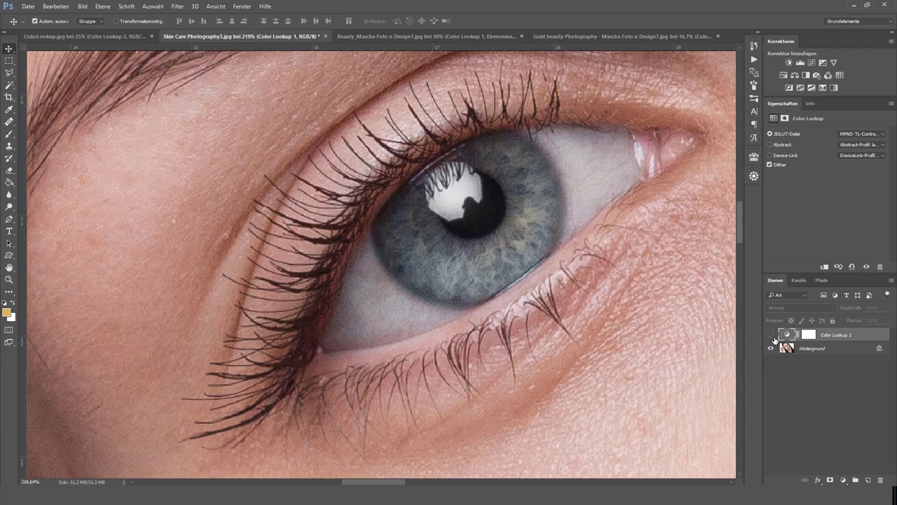
left_click(772, 336)
left_click(773, 337)
left_click(773, 337)
left_click(772, 337)
left_click(772, 336)
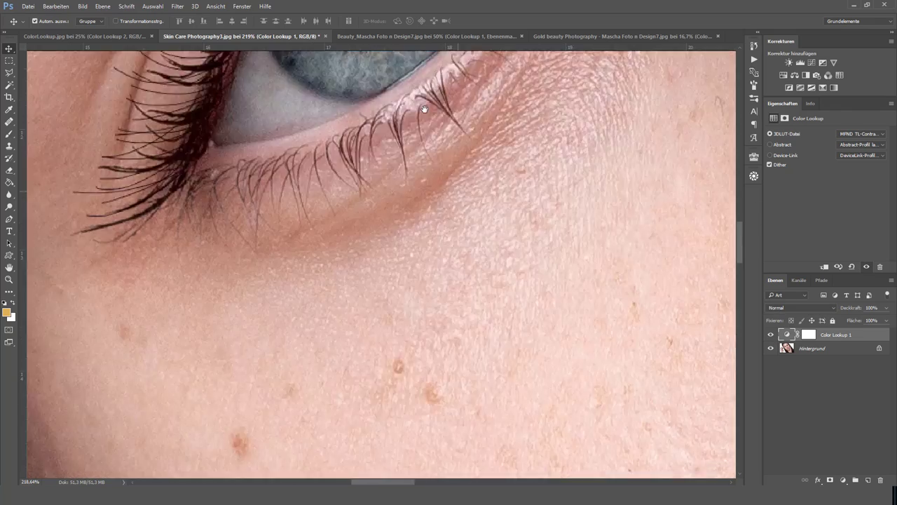
mouse_move(721, 385)
left_mouse_down()
mouse_move(517, 389)
mouse_move(444, 260)
left_mouse_up()
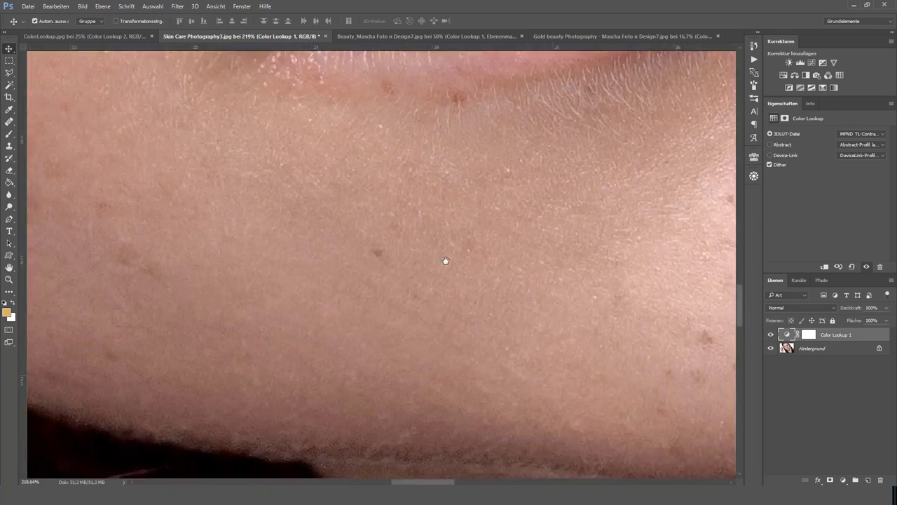
left_click_drag(700, 401, 661, 272)
left_click_drag(267, 148, 551, 297)
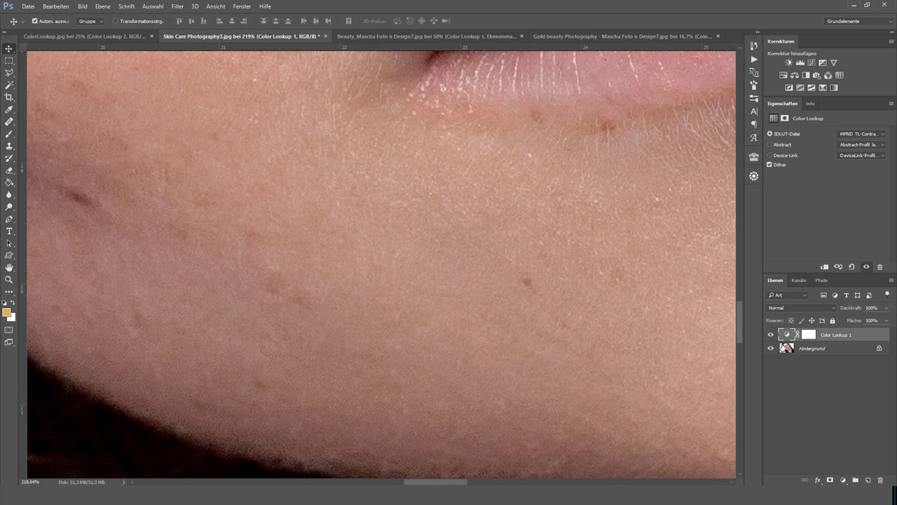
left_click(770, 335)
left_click(771, 335)
left_click(770, 335)
scroll(512, 316, "down", 3)
scroll(511, 318, "down", 2)
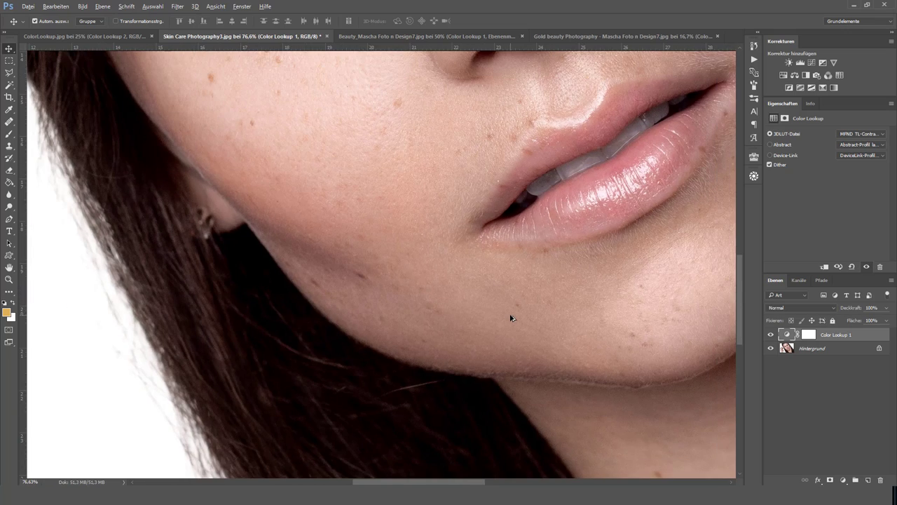
left_click(771, 335)
left_click(770, 335)
scroll(502, 303, "down", 2)
scroll(502, 303, "down", 2)
scroll(502, 303, "down", 1)
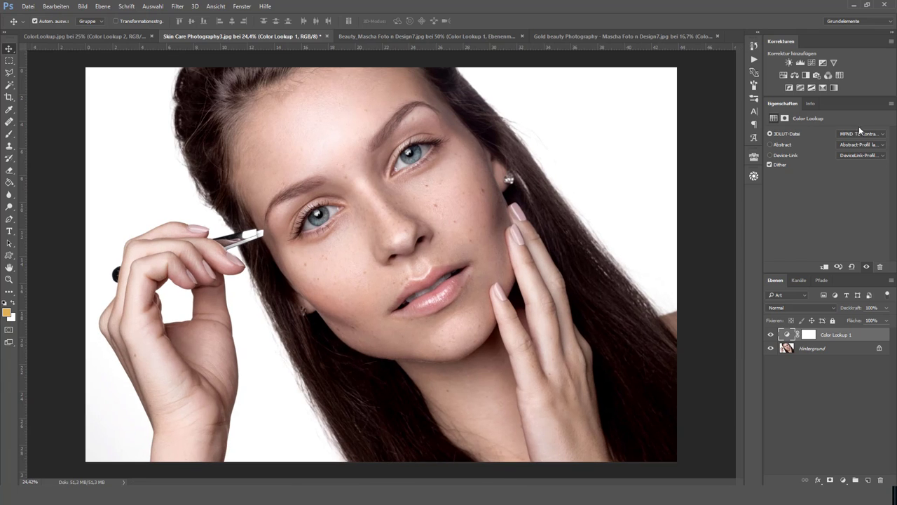
Step: Apply MFND Detail Contrast.3DL and zoom in to 50% on the face
left_click(861, 133)
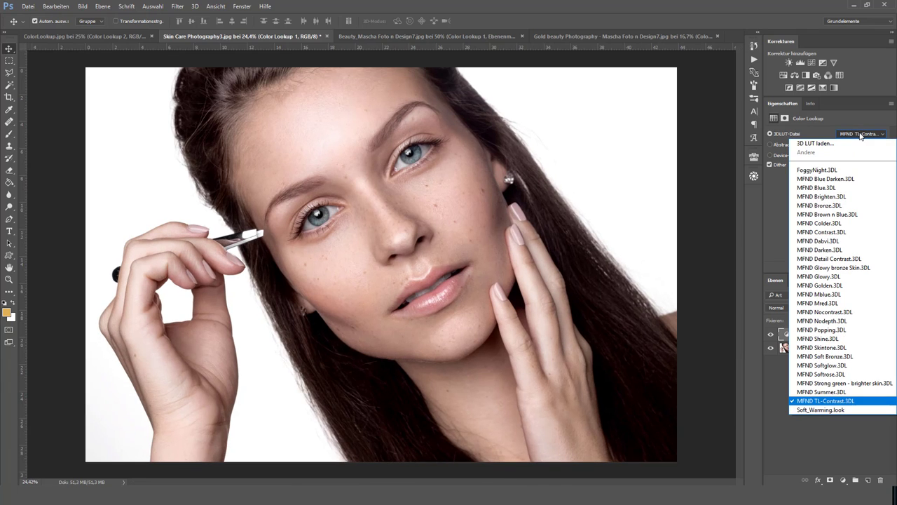
left_click(850, 259)
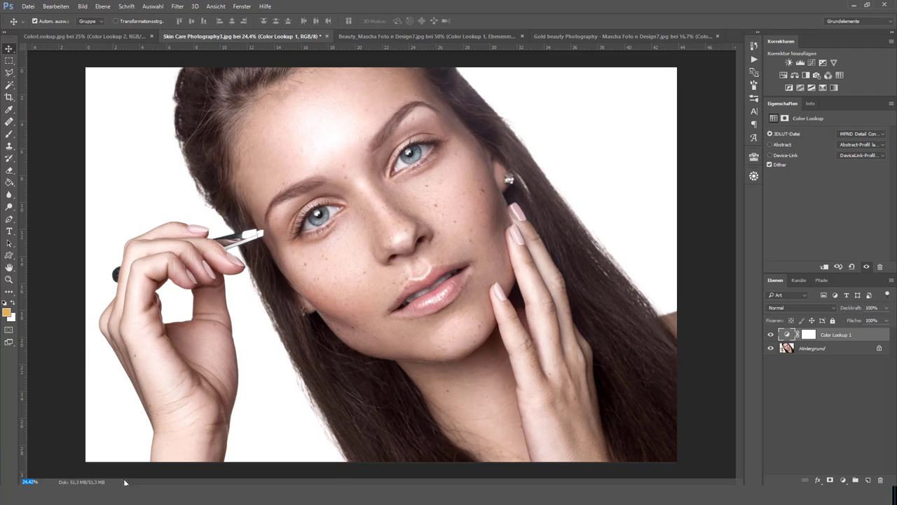
left_click(32, 481)
type("50")
key("ctrl+plus")
key("ctrl+plus")
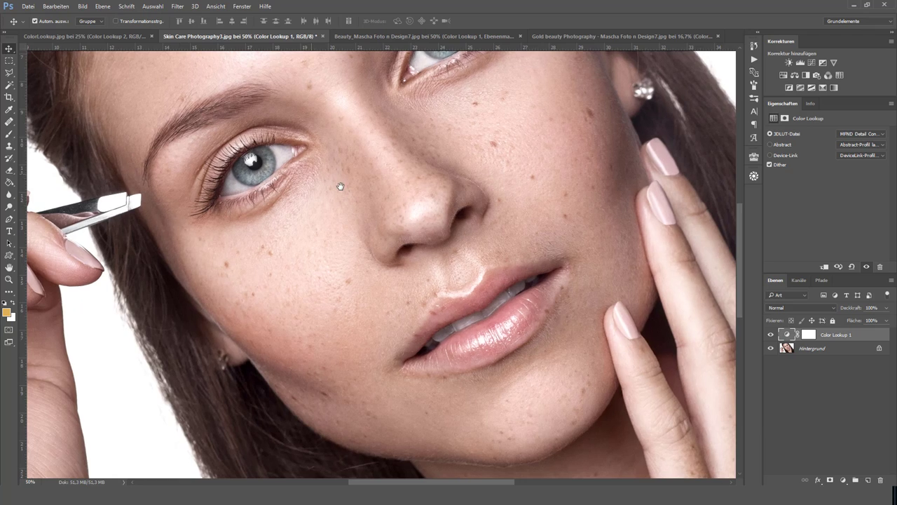
mouse_move(340, 186)
left_mouse_down()
mouse_move(409, 216)
mouse_move(372, 247)
left_mouse_up()
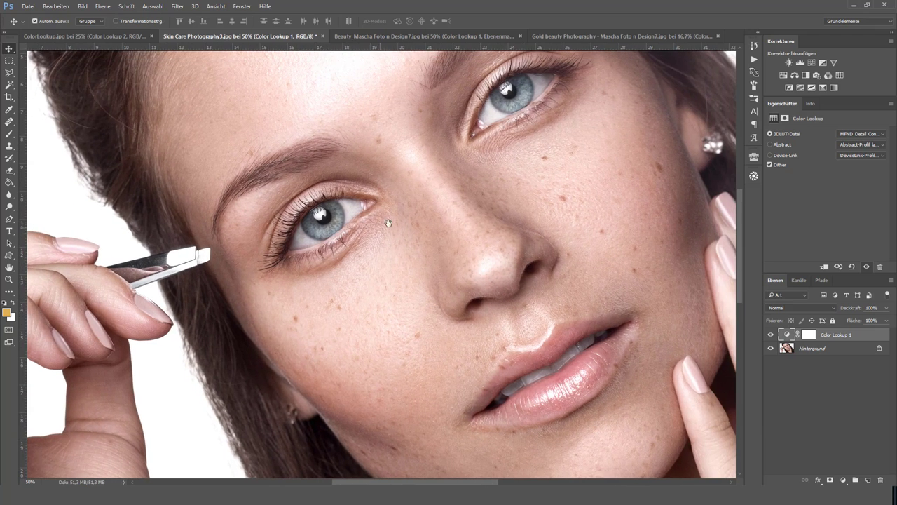
Step: Toggle the Detail Contrast grade repeatedly to compare the face with and without it
left_click(771, 334)
left_click(771, 334)
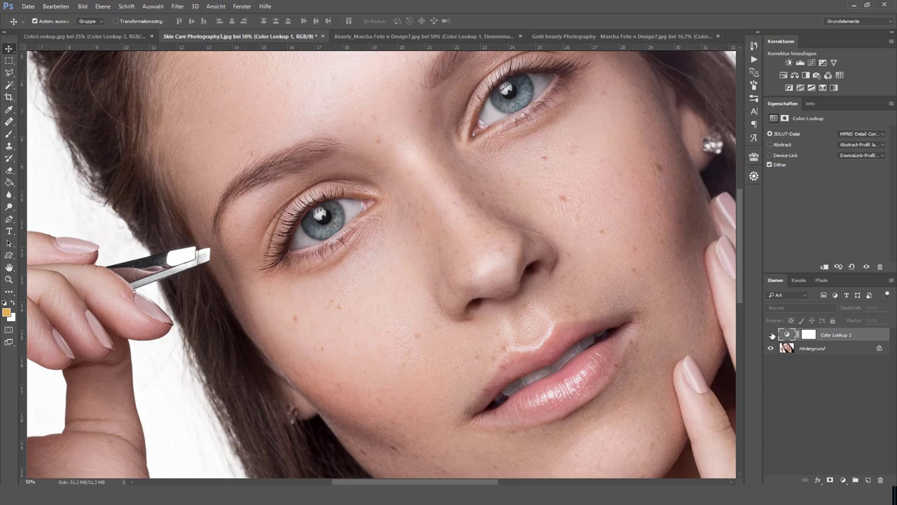
left_click(771, 334)
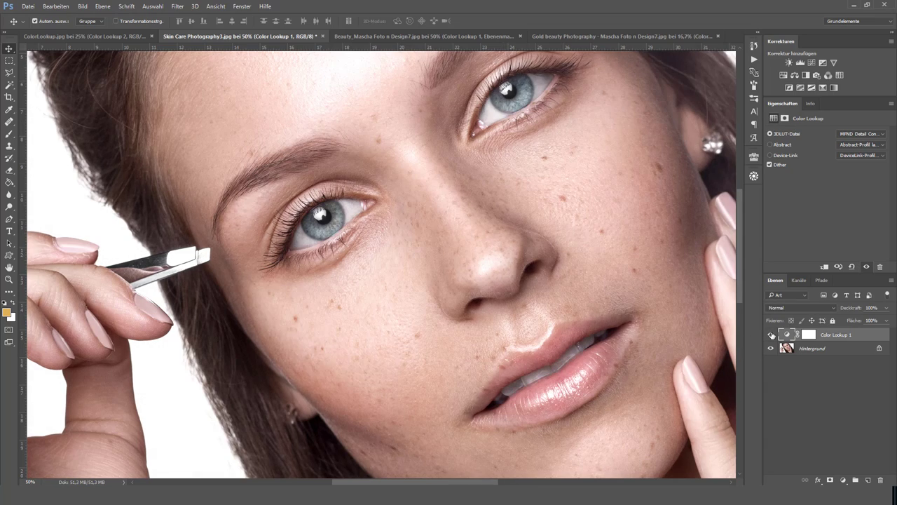
left_click(771, 335)
left_click(770, 334)
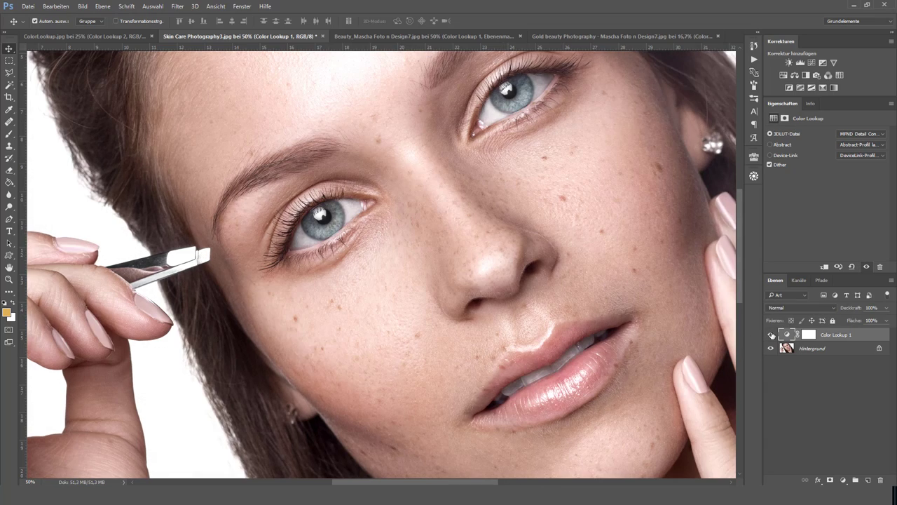
left_click(771, 334)
left_click(771, 334)
left_click(771, 335)
left_click(771, 335)
Step: Try MFND Popping.3DL, MFND Blue Darken.3DL and neighbouring LUT presets
left_click(859, 134)
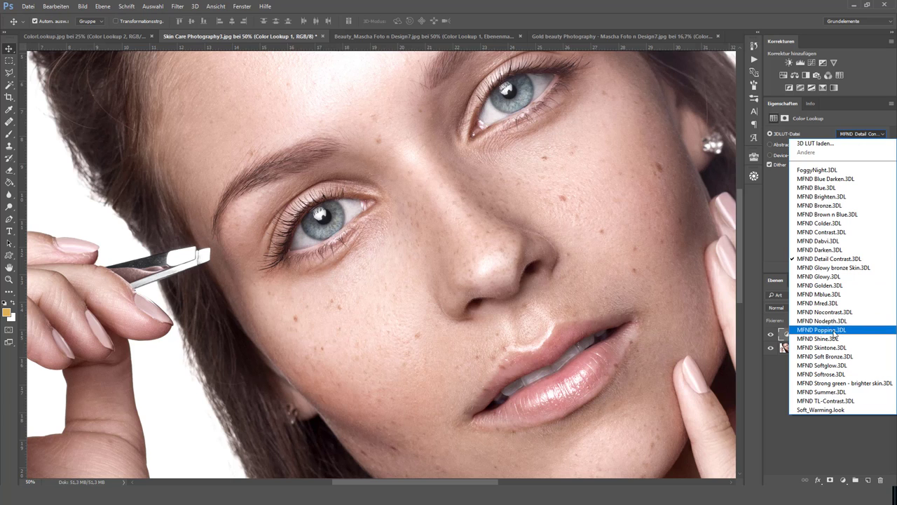
left_click(833, 329)
left_click(857, 140)
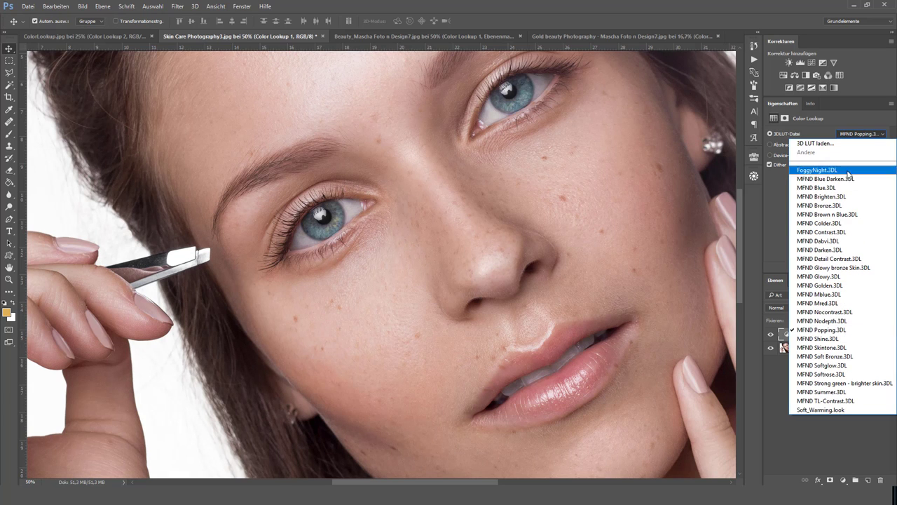
left_click(828, 183)
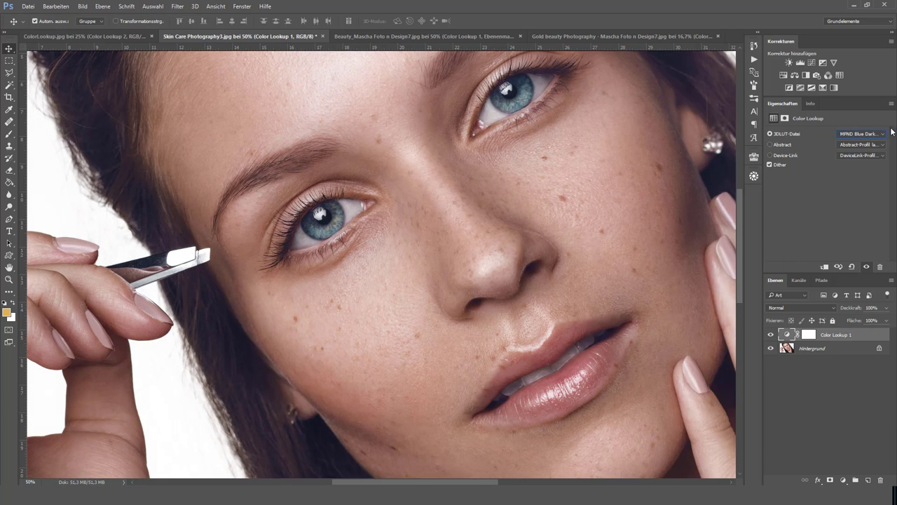
scroll(857, 137, "down", 1)
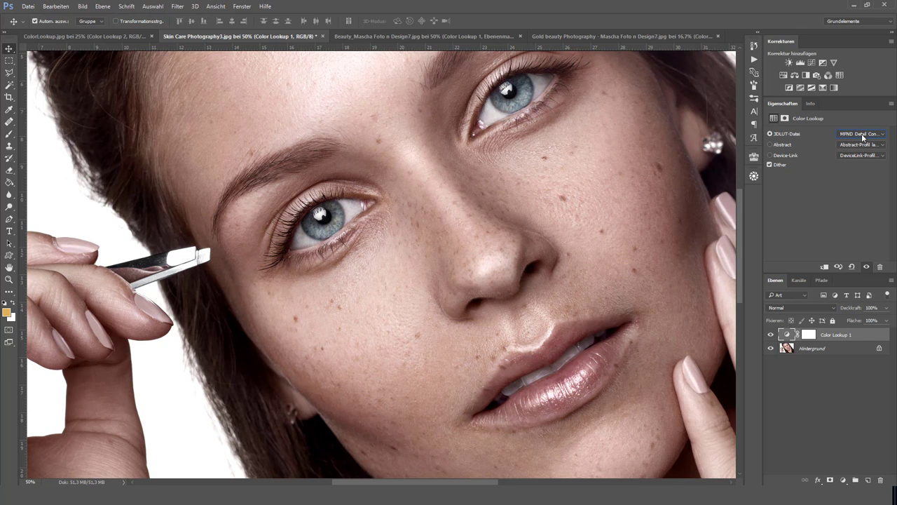
key("Down")
key("Down")
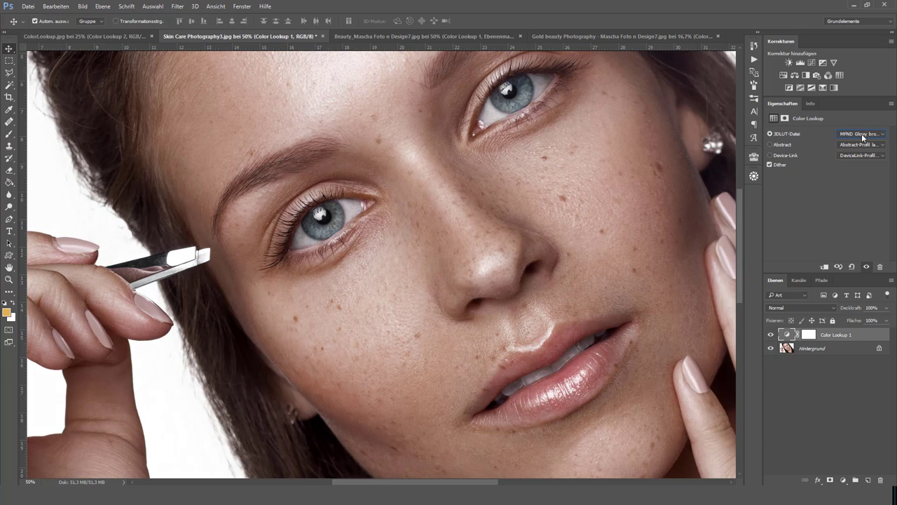
key("Down")
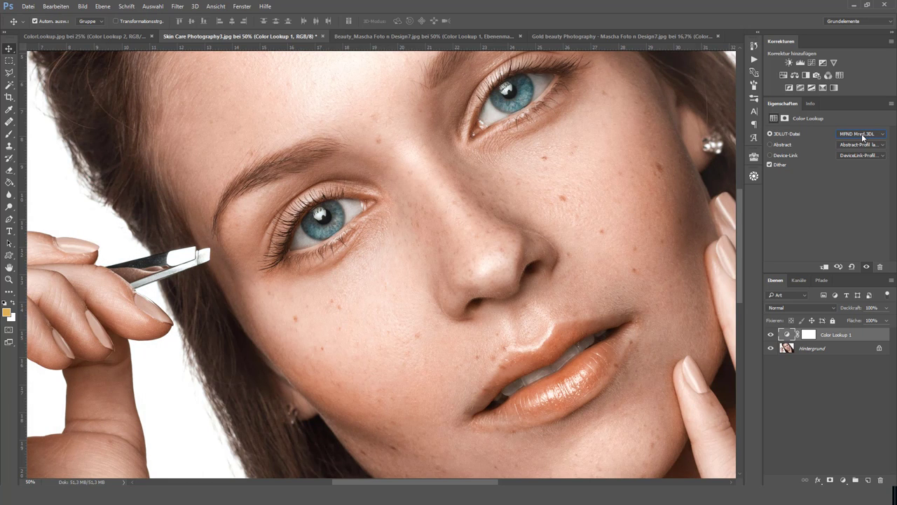
key("Down")
key("Down")
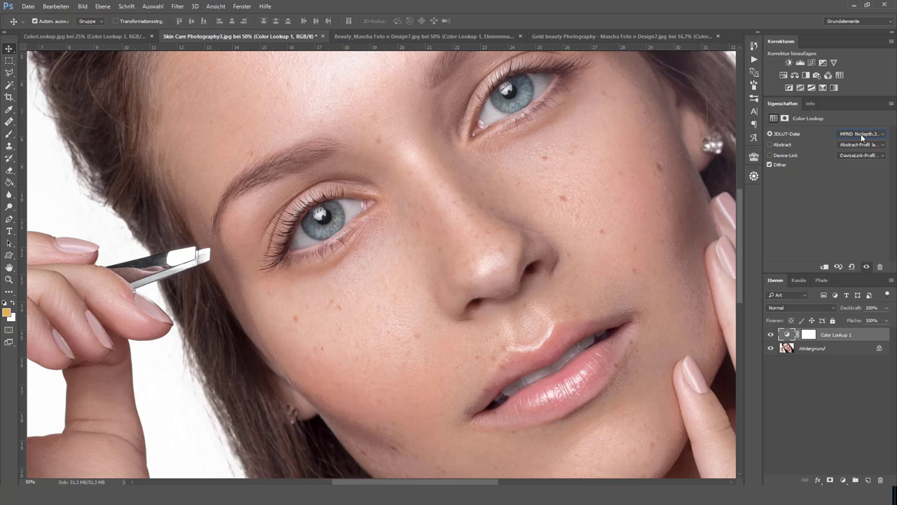
Step: Keep MFND Nodepth on the skin care photo, fit it to the window, and switch to ColorLookup.jpg
left_click(862, 137)
key("Escape")
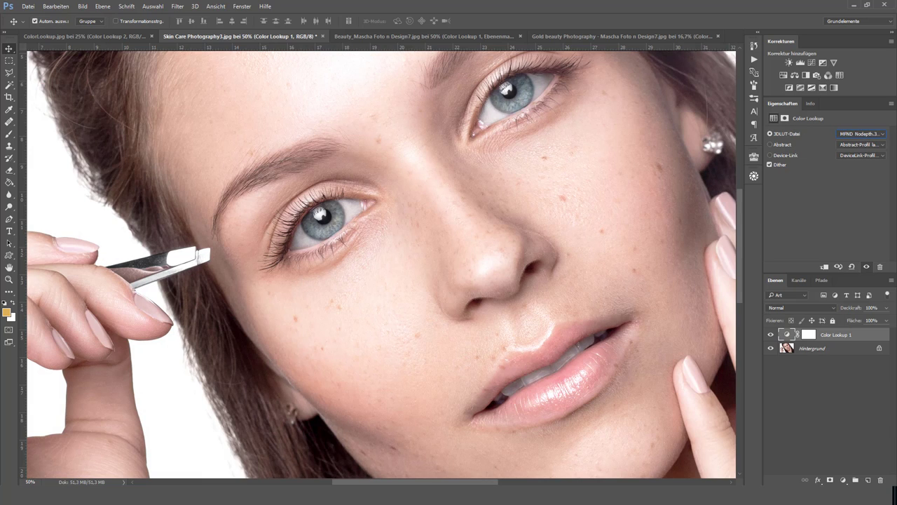
key("ctrl+0")
key("ctrl+shift+Tab")
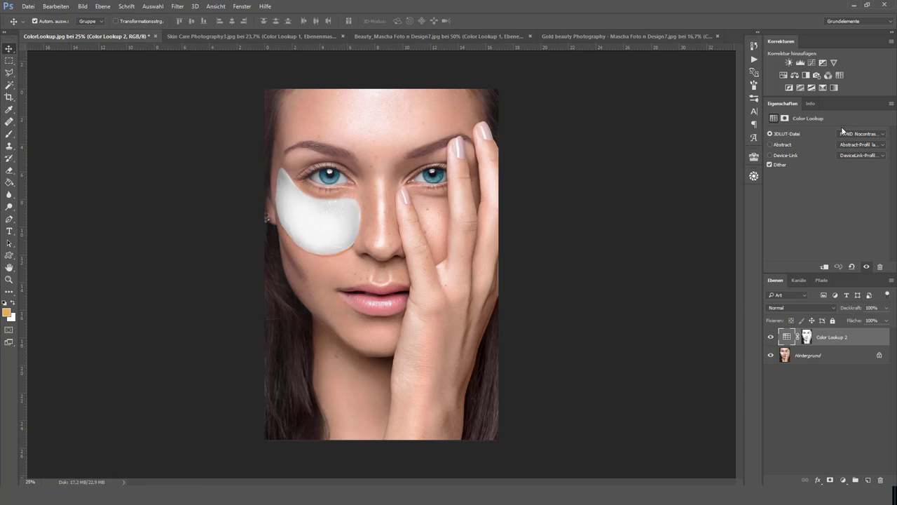
Step: Apply the MFND Skintone.3DL look to Color Lookup 2 and toggle it on and off to compare
left_click(842, 131)
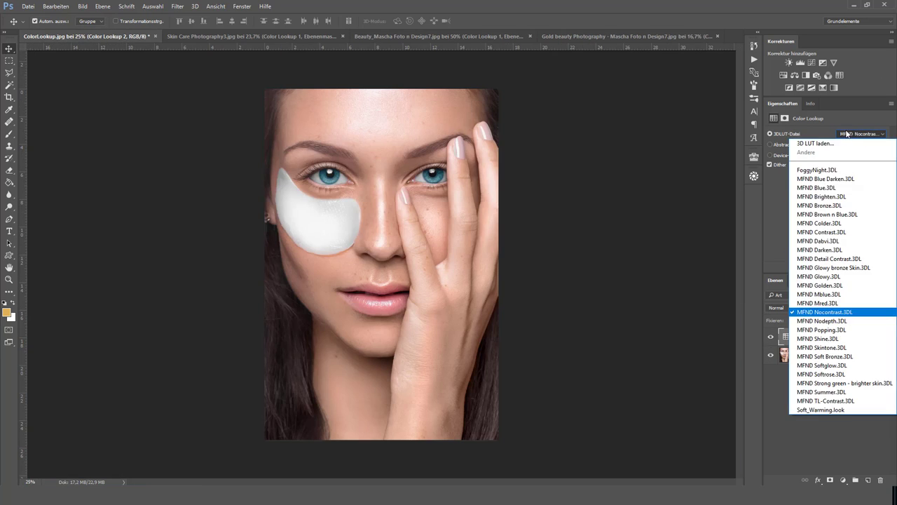
left_click(835, 348)
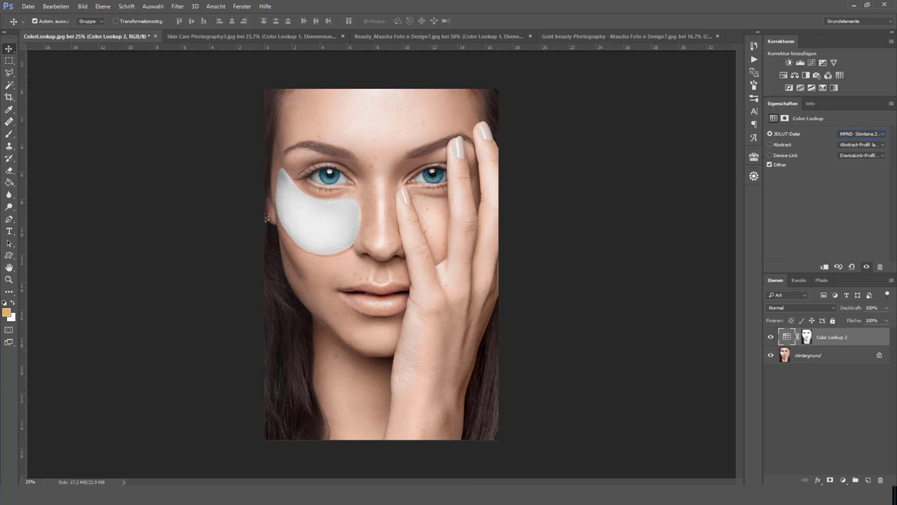
left_click(771, 337)
left_click(770, 337)
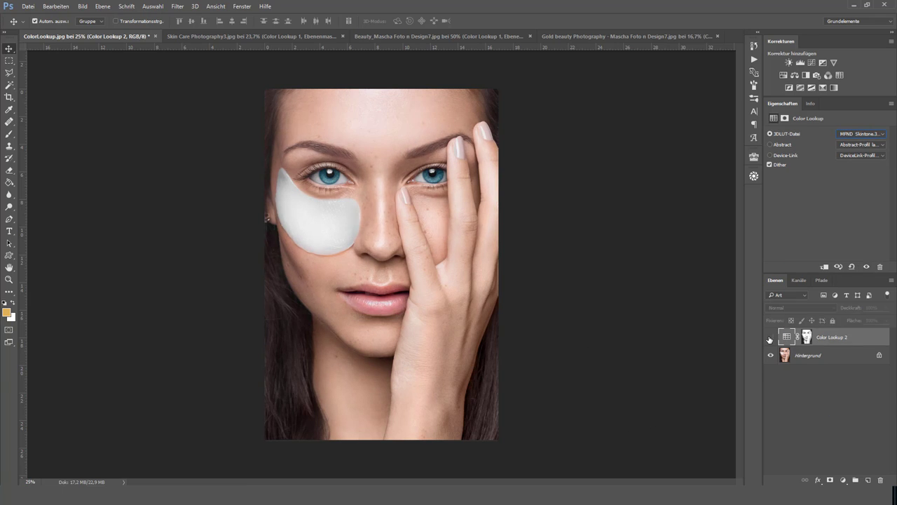
left_click(770, 337)
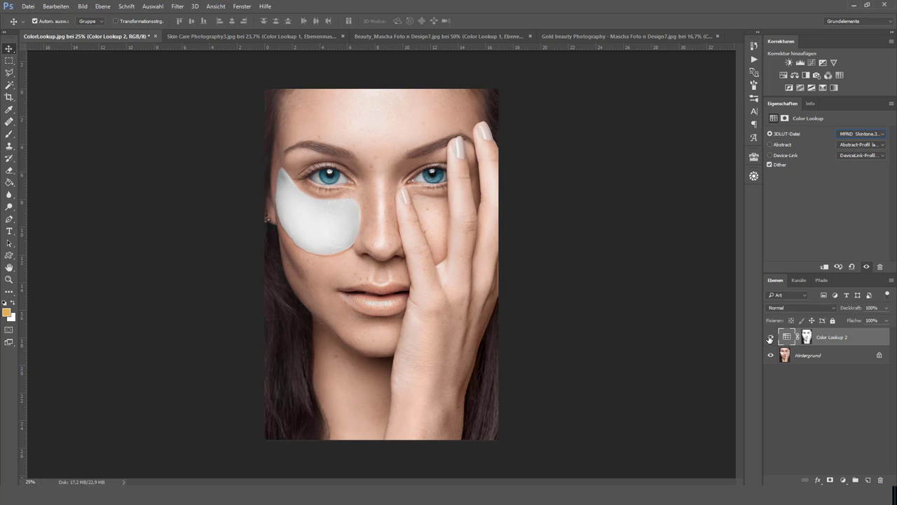
left_click(770, 337)
left_click(770, 337)
left_click(770, 337)
left_click(770, 337)
Step: Delete Color Lookup 2's layer mask and compare the full-photo grade before and after
right_click(809, 339)
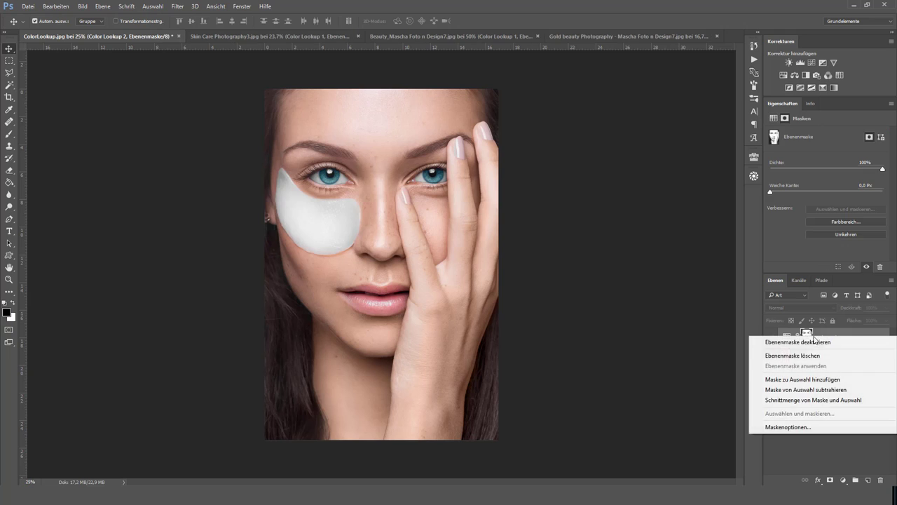
left_click(778, 355)
left_click(770, 337)
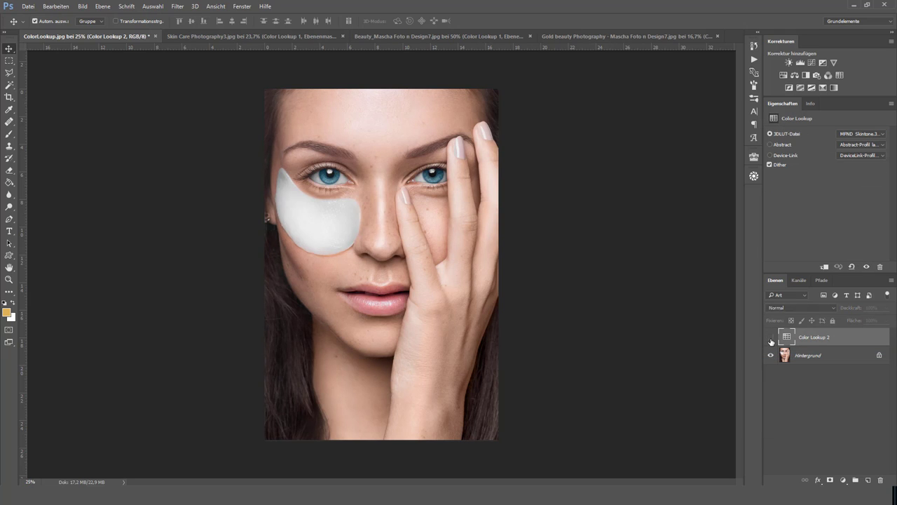
left_click(770, 337)
left_click(770, 337)
left_click(796, 359)
Step: On a new layer, paint a faint tan 150-pixel brush stroke down the nose bridge
left_click(867, 480)
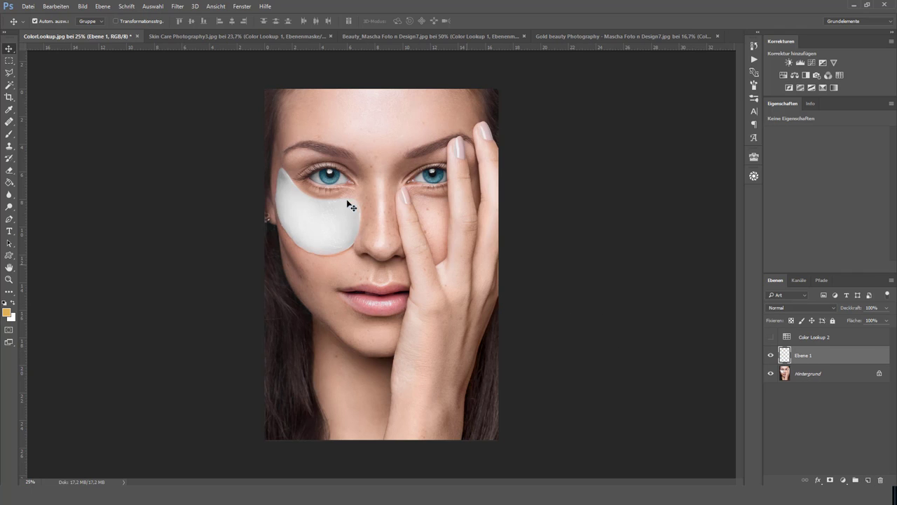
scroll(351, 207, "up", 1)
left_click(10, 133)
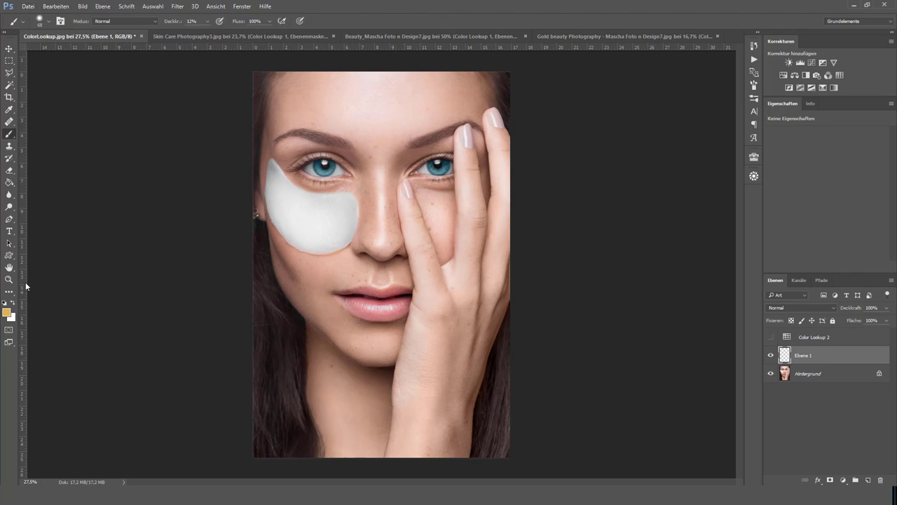
left_click(9, 314)
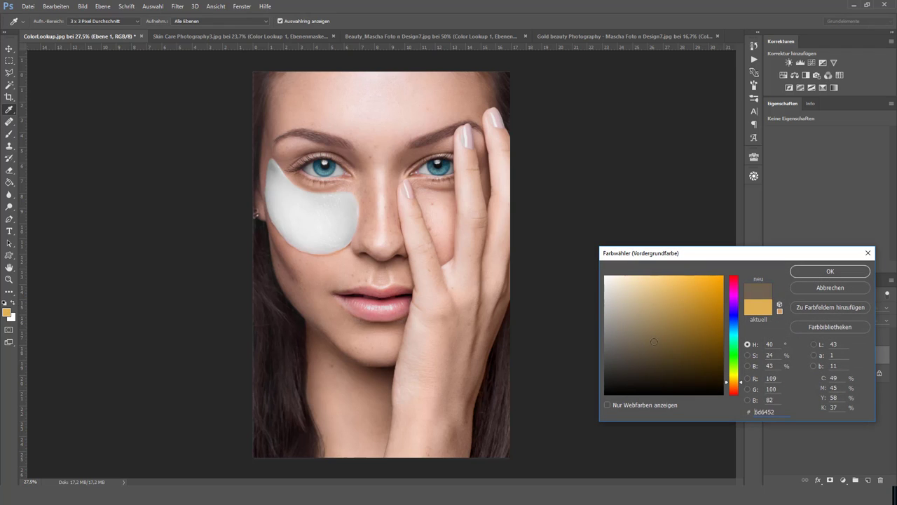
left_click_drag(677, 297, 670, 292)
left_click(830, 272)
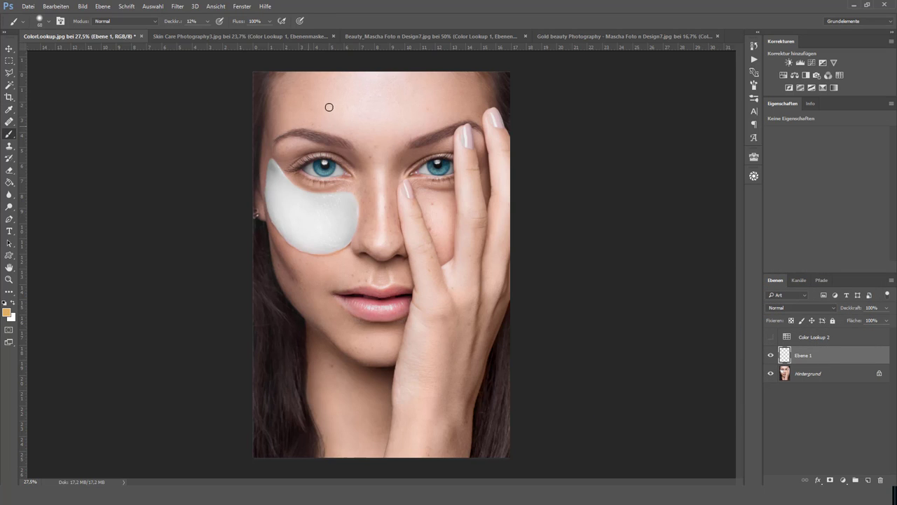
key("bracketright")
key("bracketright")
key("bracketright")
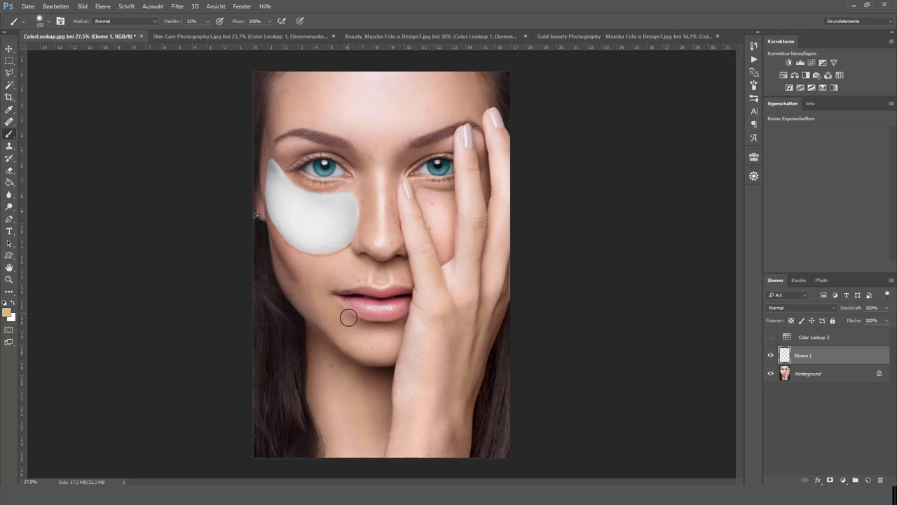
left_click_drag(372, 175, 372, 236)
Step: Switch the Color Lookup 2 grade back on and toggle it to compare the lips
left_click(802, 335)
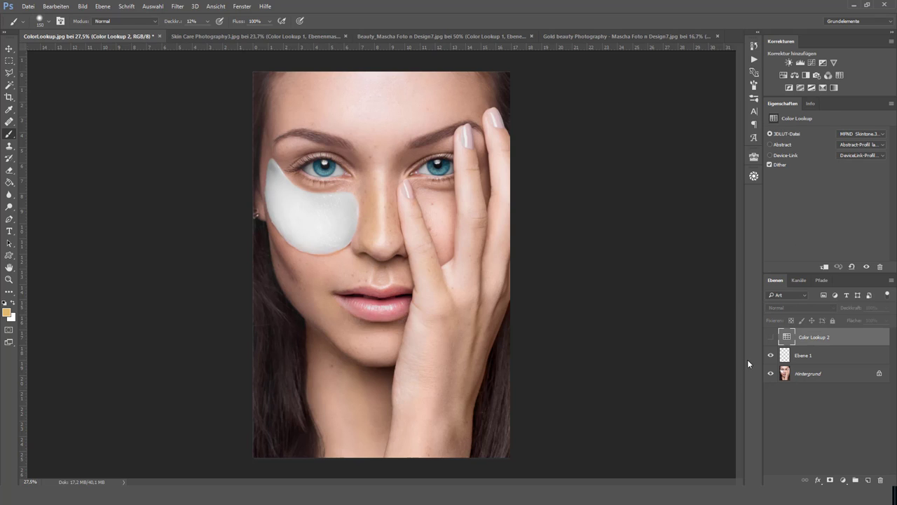
left_click(771, 337)
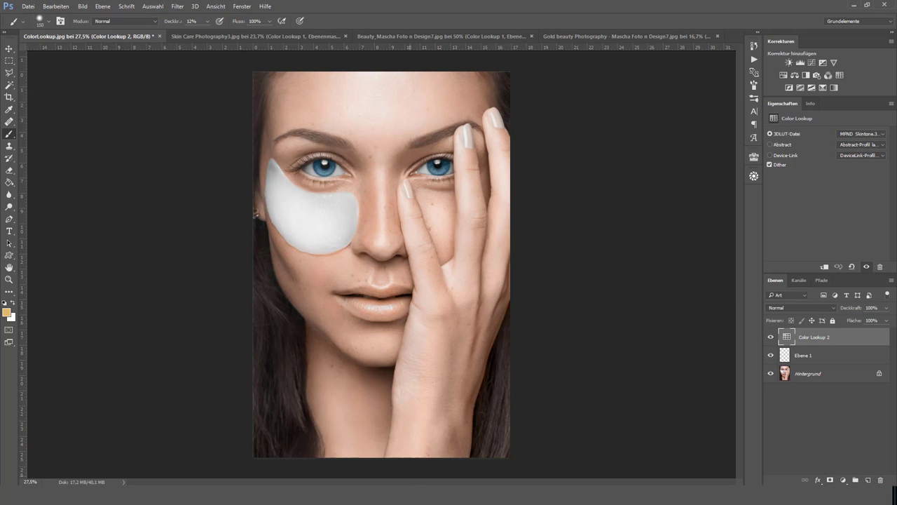
left_click(771, 337)
left_click(771, 337)
left_click(771, 337)
left_click(771, 337)
left_click(770, 337)
scroll(277, 298, "up", 2)
scroll(336, 318, "up", 1)
scroll(411, 336, "up", 2)
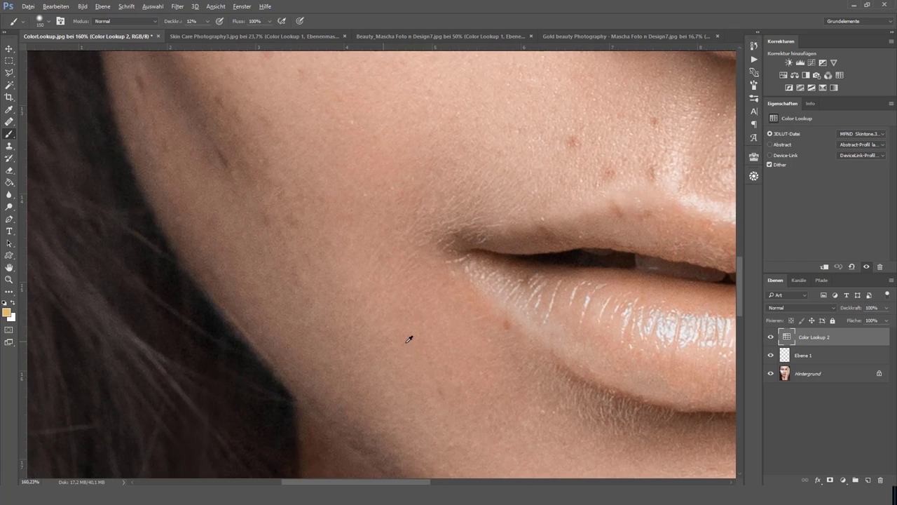
left_click(770, 337)
left_click(771, 337)
scroll(671, 394, "down", 2)
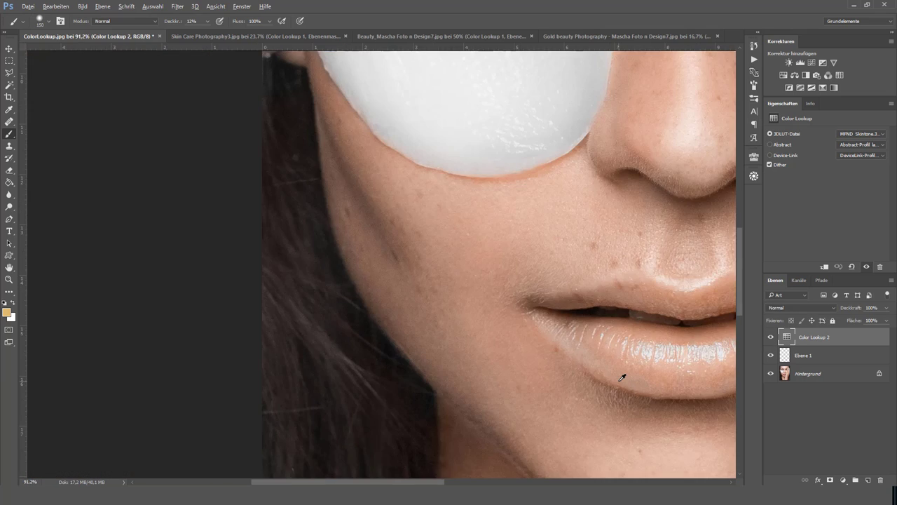
scroll(626, 376, "down", 3)
scroll(460, 326, "up", 2)
scroll(460, 326, "down", 1)
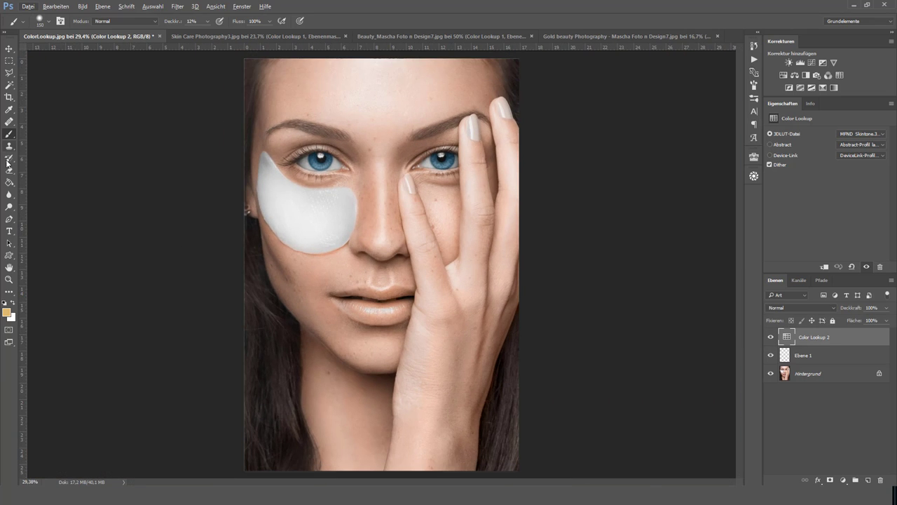
Step: Try masking the grade off the lower lip at 100% brush opacity, then delete that mask
left_click(830, 480)
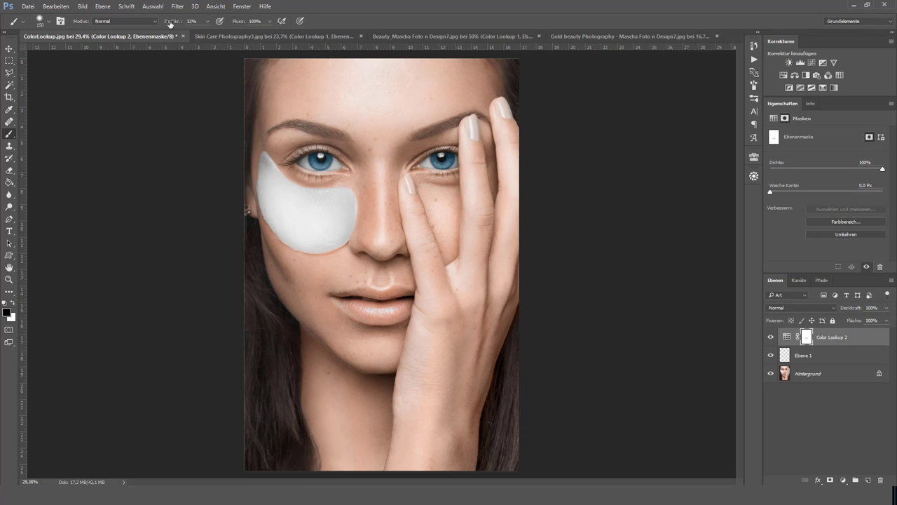
key("0")
mouse_move(358, 299)
left_mouse_down()
mouse_move(376, 315)
mouse_move(395, 298)
left_mouse_up()
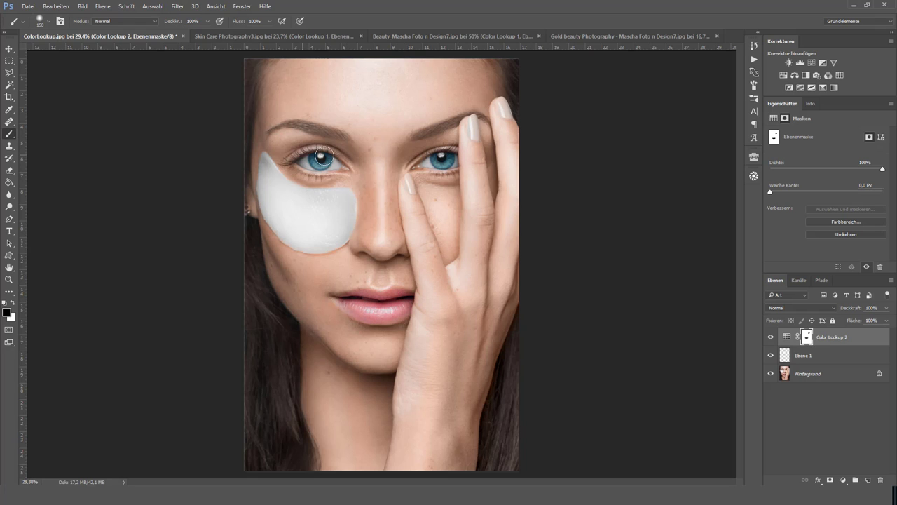
right_click(813, 338)
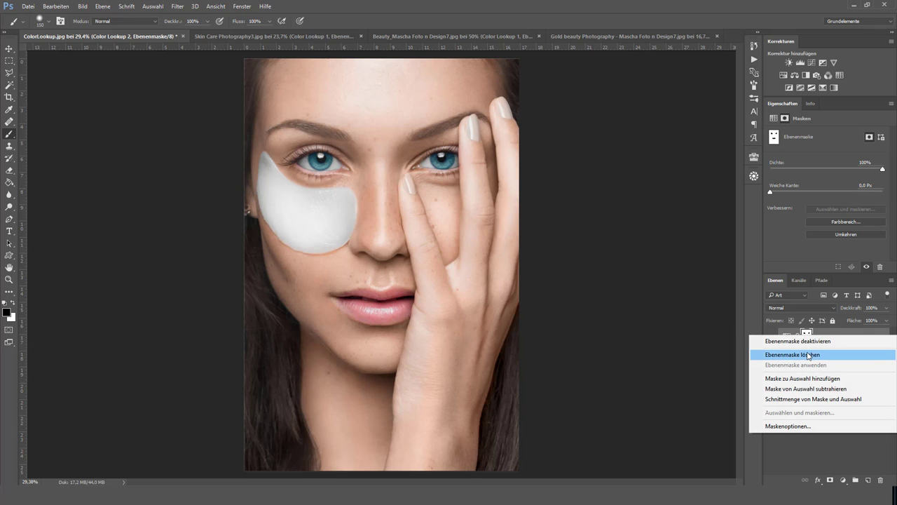
left_click(809, 356)
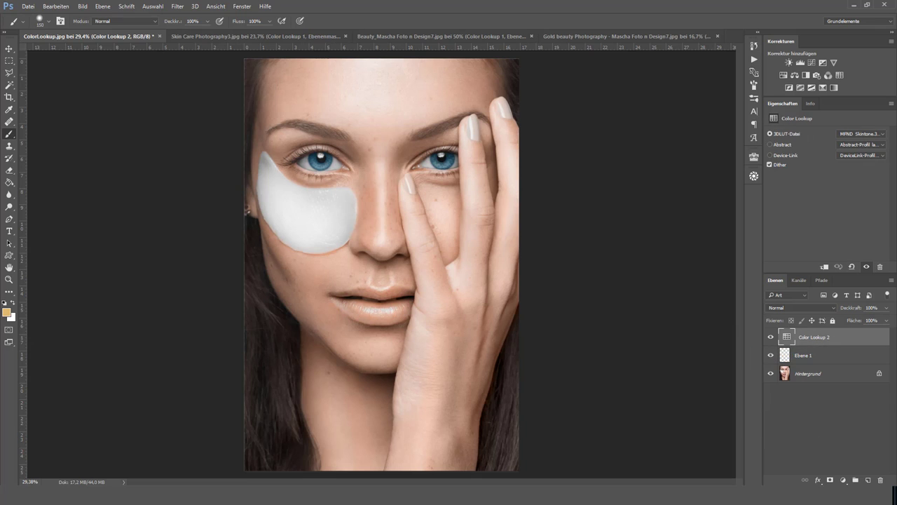
Step: Add a fresh mask, invert it to black, and paint white over the nose and hand
left_click(830, 480)
key("ctrl+i")
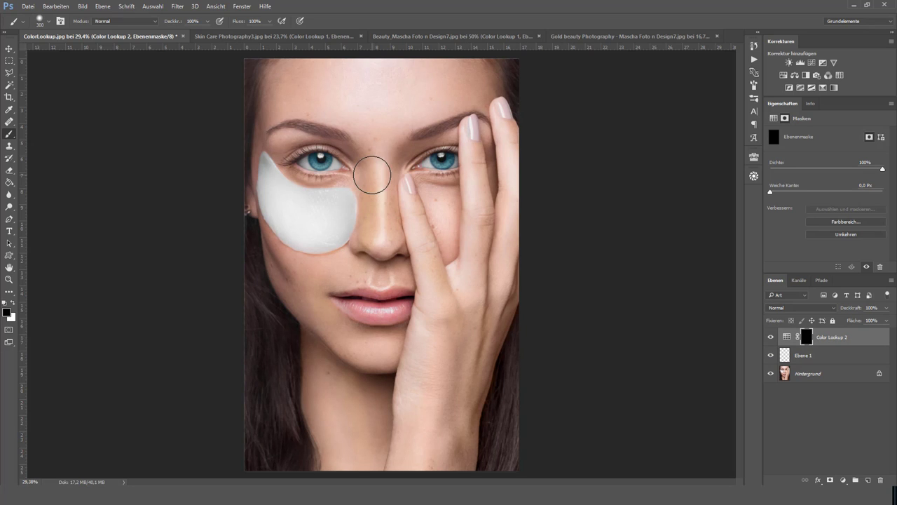
key("x")
mouse_move(378, 166)
left_mouse_down()
mouse_move(364, 224)
mouse_move(372, 152)
left_mouse_up()
mouse_move(437, 291)
left_mouse_down()
mouse_move(456, 307)
mouse_move(320, 360)
mouse_move(324, 320)
mouse_move(390, 319)
left_mouse_up()
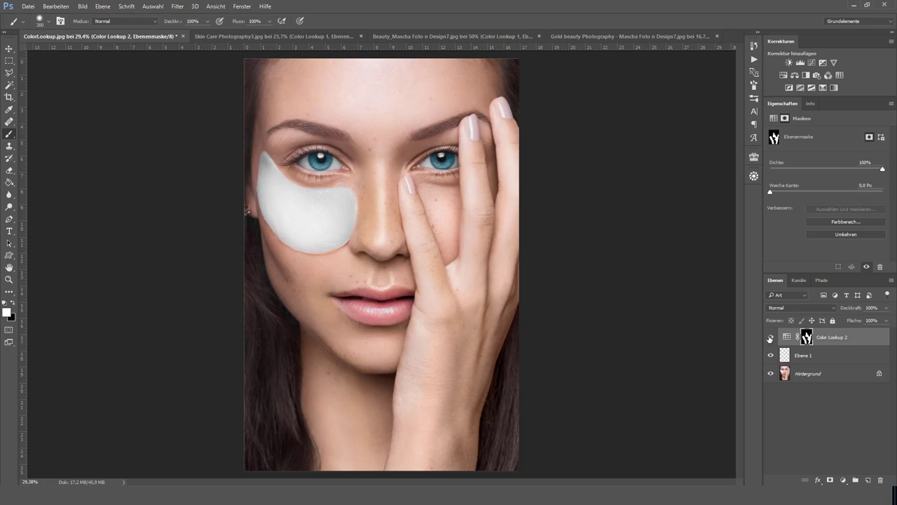
Step: Add an Ebene 2 layer in Farbe blend mode, sample a skin tone, and compare the grade
left_click(868, 480)
left_click(799, 308)
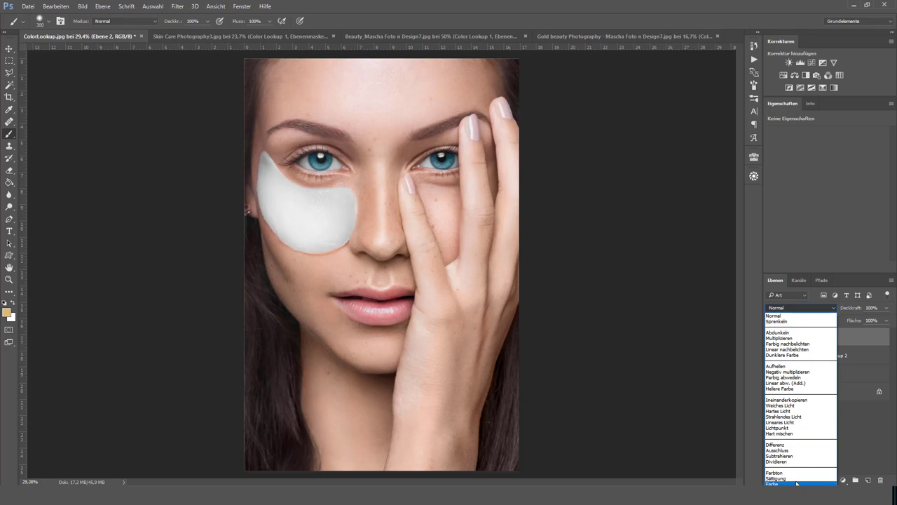
left_click(774, 422)
left_click(358, 175, "alt")
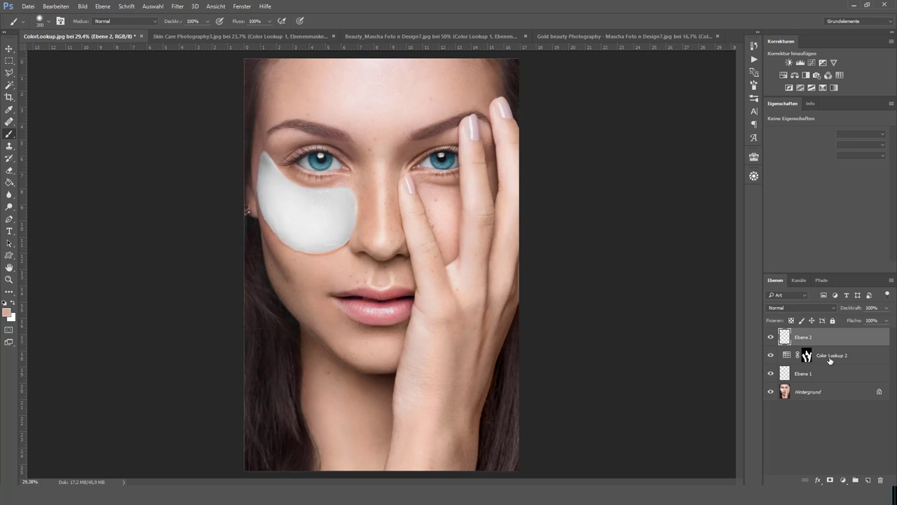
left_click(806, 356)
left_click(771, 355)
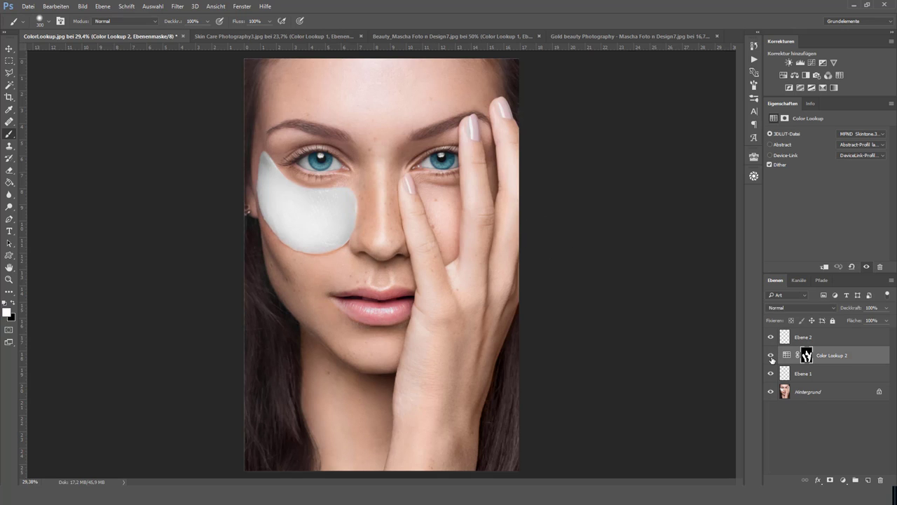
left_click(771, 355)
Step: Try the MFND Mred, Mblue and Strong green LUTs with Color Lookup 2's mask disabled
left_click(859, 132)
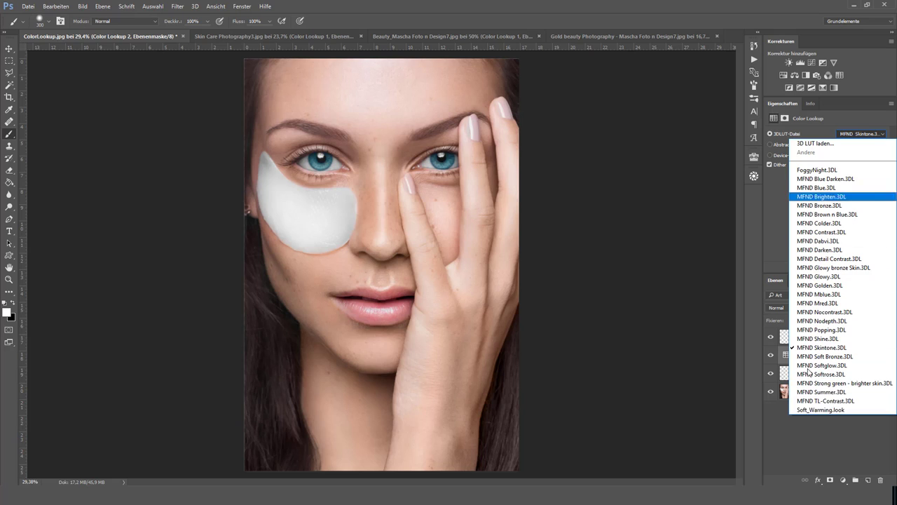
left_click(837, 302)
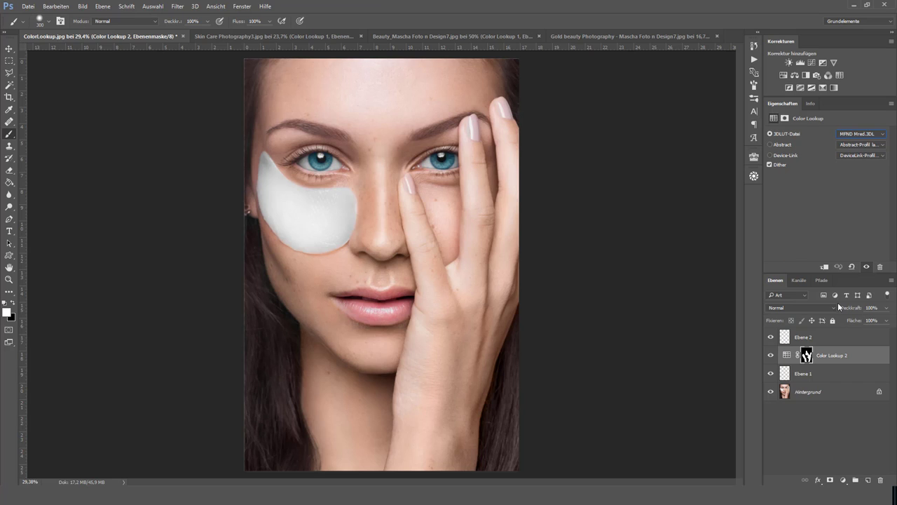
right_click(805, 356)
left_click(806, 380)
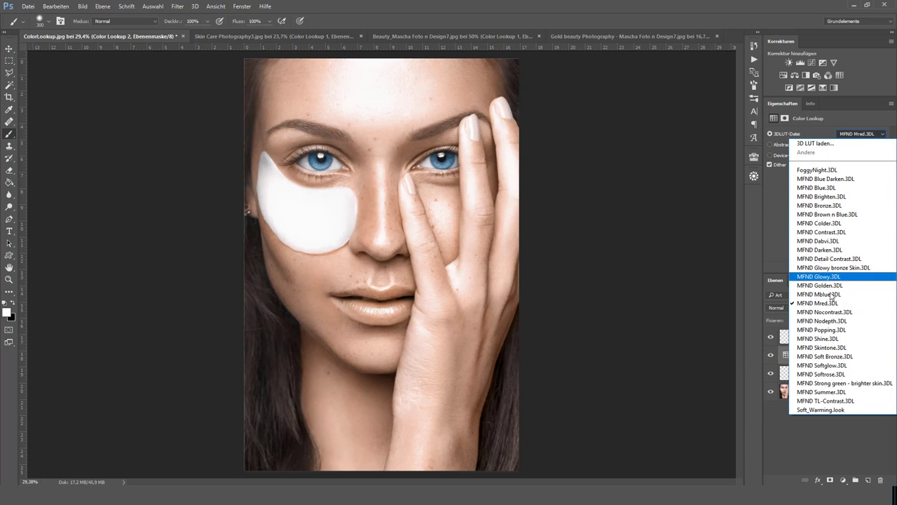
left_click(820, 293)
left_click(867, 134)
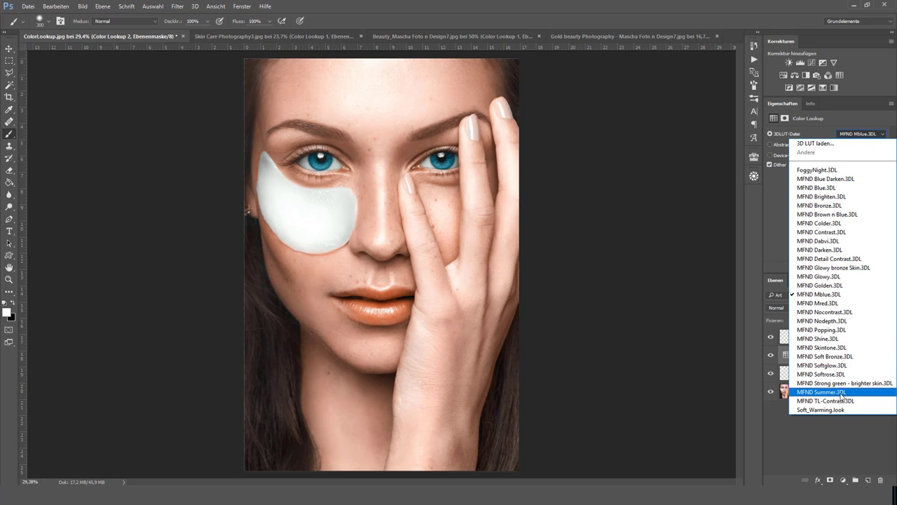
left_click(844, 384)
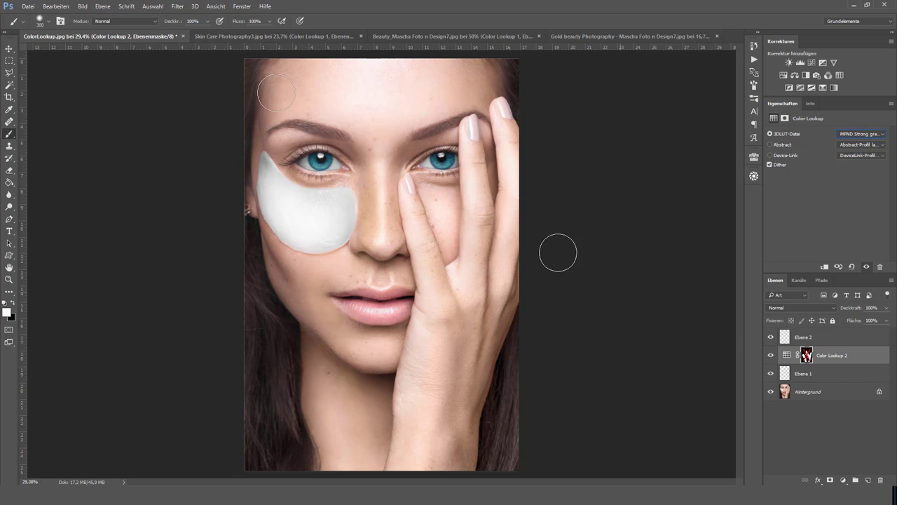
Step: Delete the empty Ebene 1 layer and compare the grade, undoing an extra Color Lookup 3
left_click(825, 379)
key("Delete")
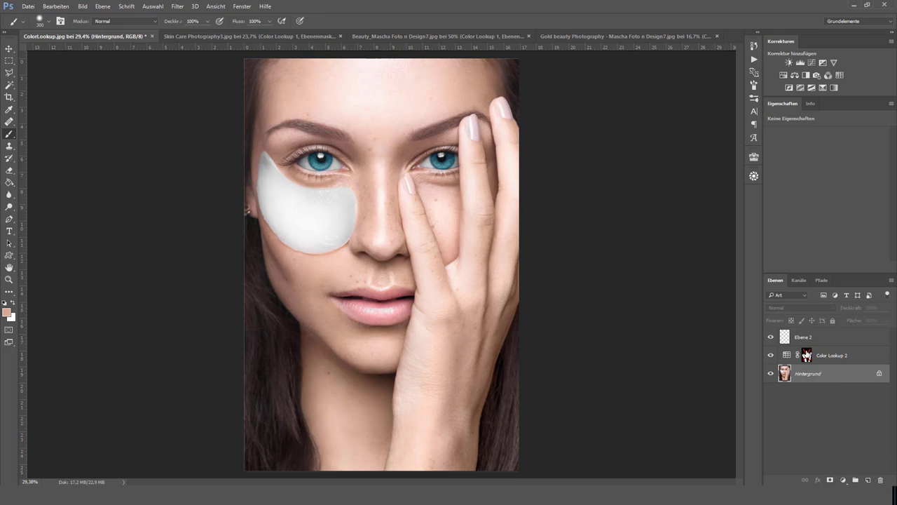
left_click(771, 355)
left_click(770, 355)
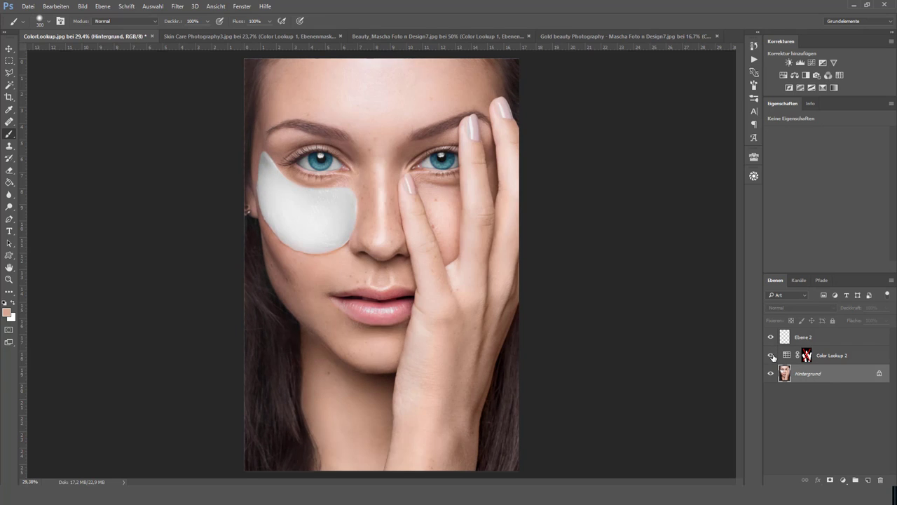
left_click(839, 75)
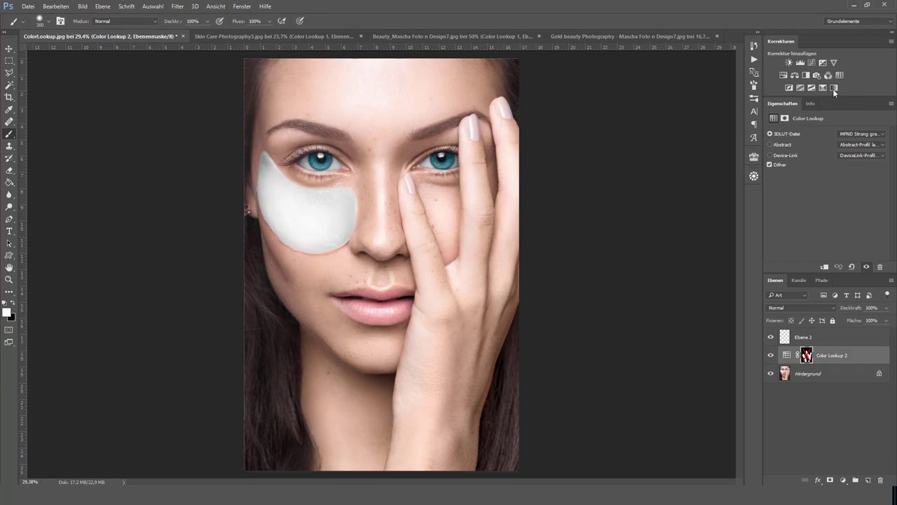
key("ctrl+z")
Step: Apply the MFND Popping LUT and compare the photo with and without it
left_click(867, 134)
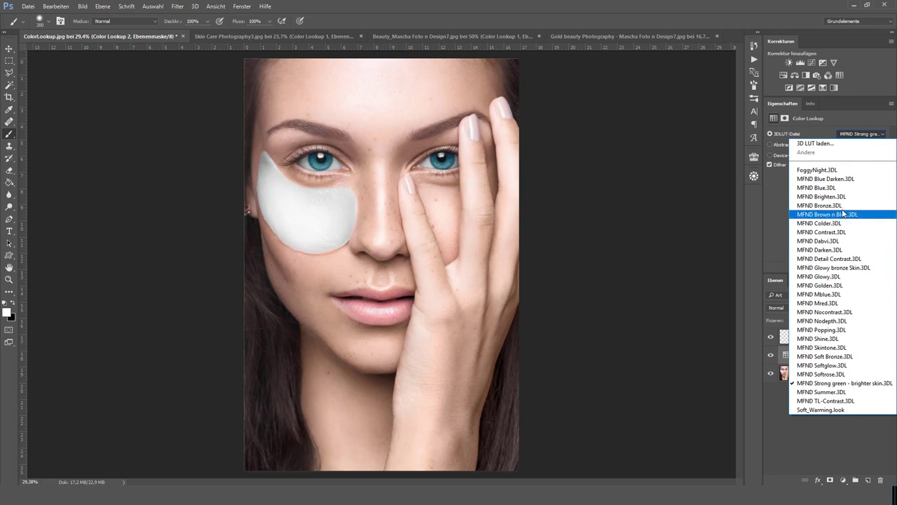
left_click(837, 332)
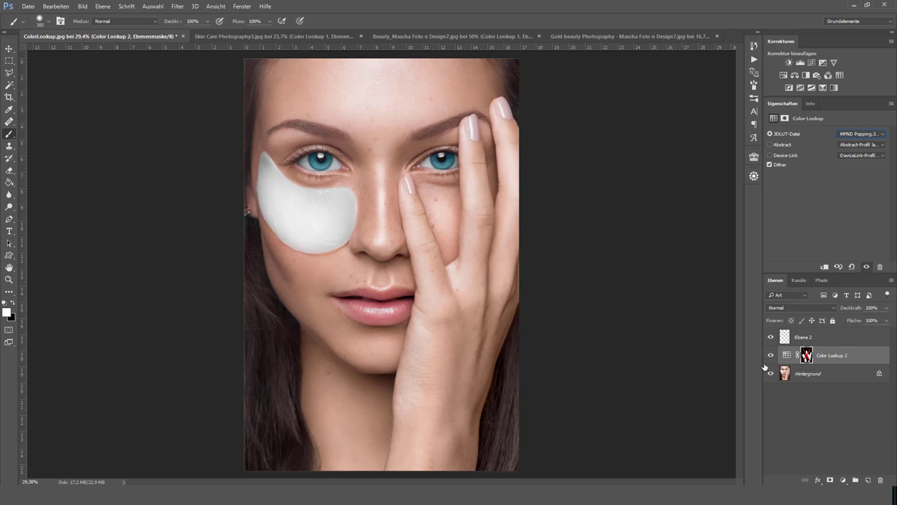
left_click(766, 357)
left_click(766, 357)
left_click(766, 356)
left_click(766, 357)
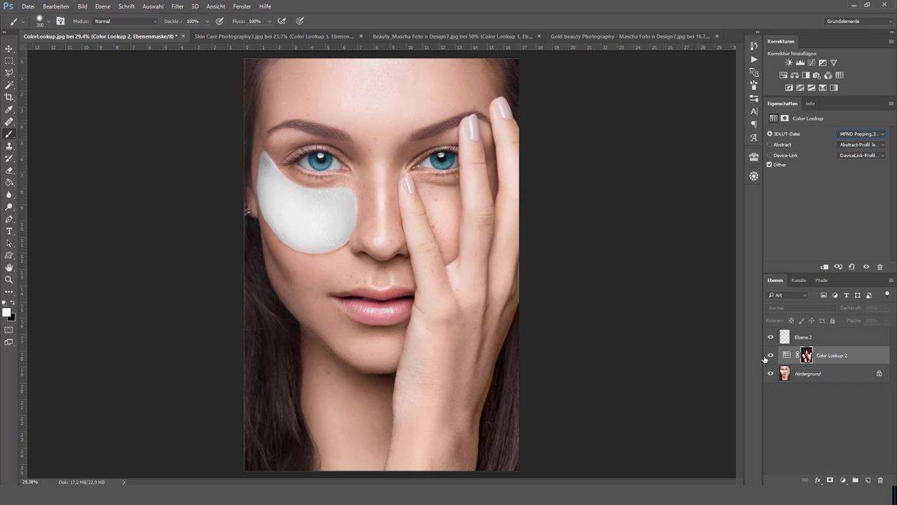
left_click(766, 357)
left_click(765, 358)
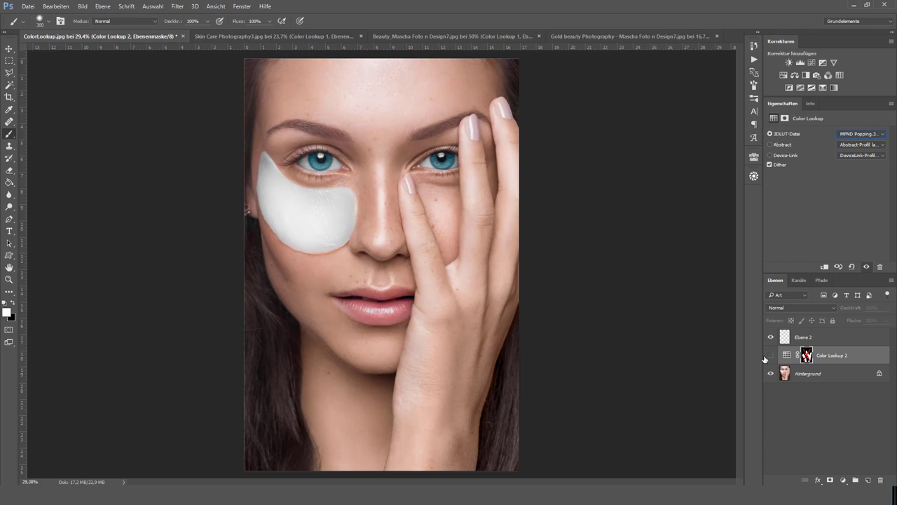
left_click(766, 358)
left_click(766, 357)
left_click(766, 357)
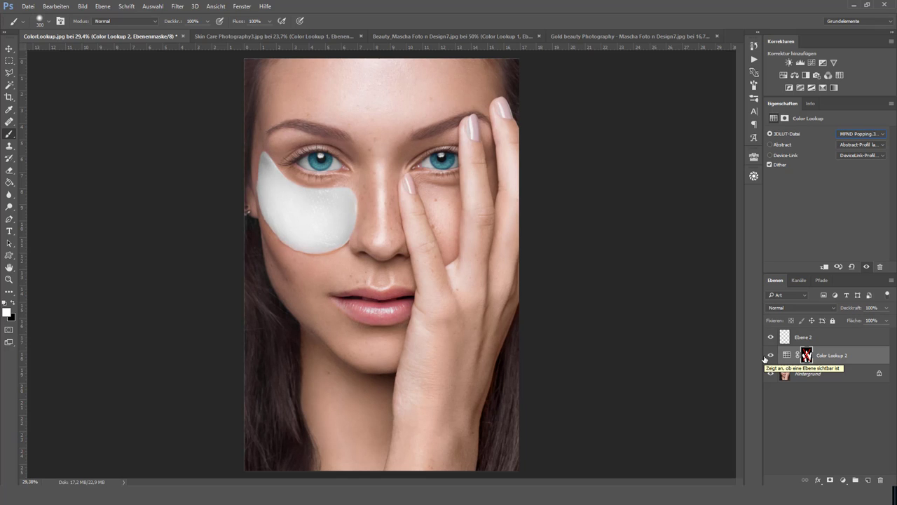
Step: Settle on the MFND Brown n Blue LUT and delete the empty Ebene 2 layer
left_click(849, 133)
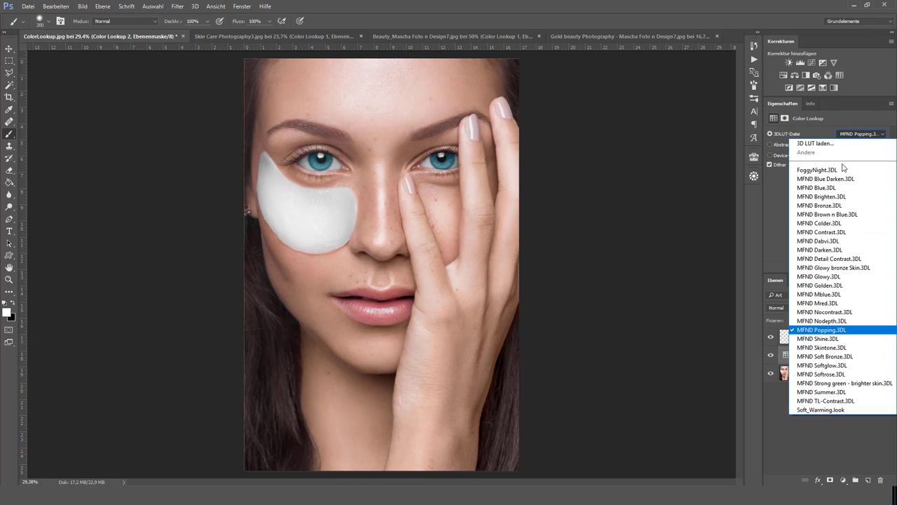
left_click(842, 215)
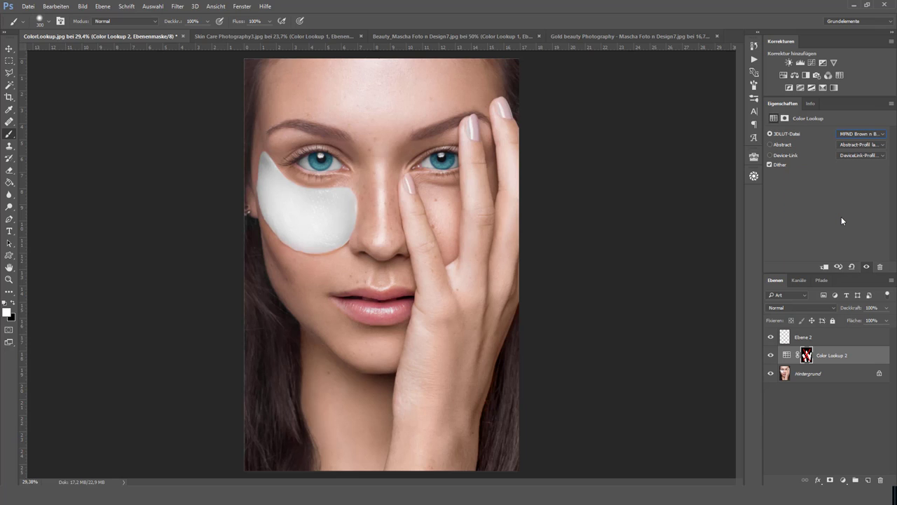
left_click(817, 337)
key("Delete")
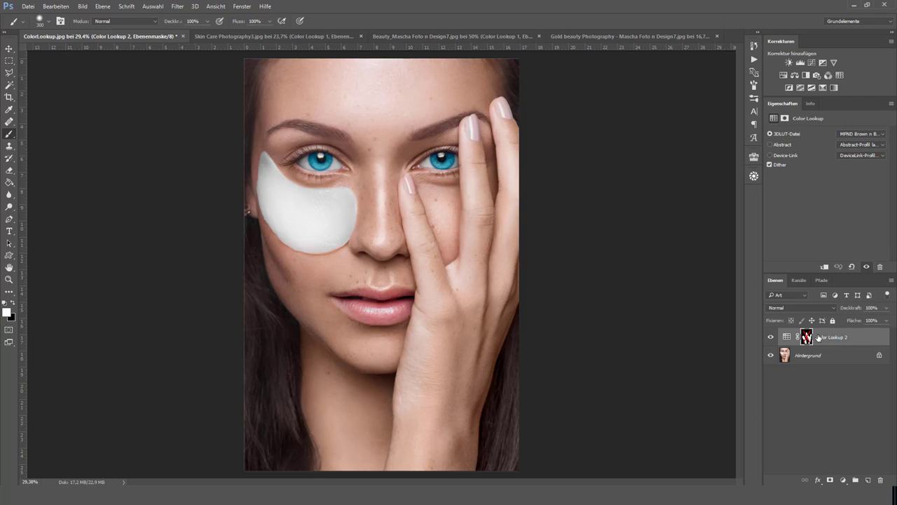
Step: On Skin Care Photography3, try MFND Detail Contrast, then apply MFND Summer.3DL to Color Lookup 1
left_click(276, 37)
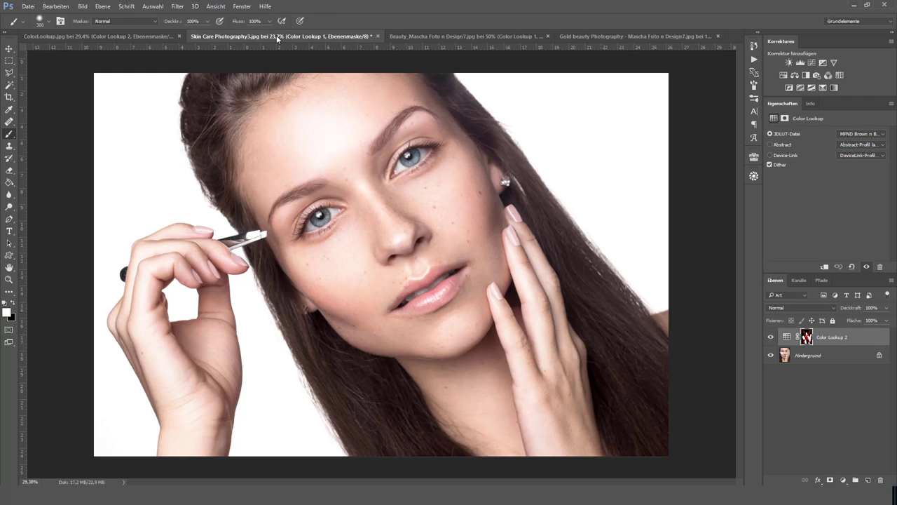
left_click(858, 134)
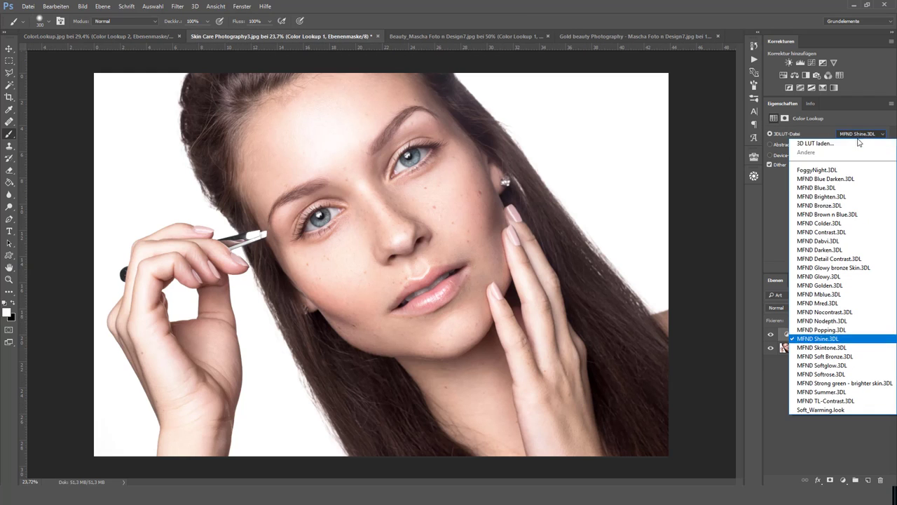
left_click(832, 260)
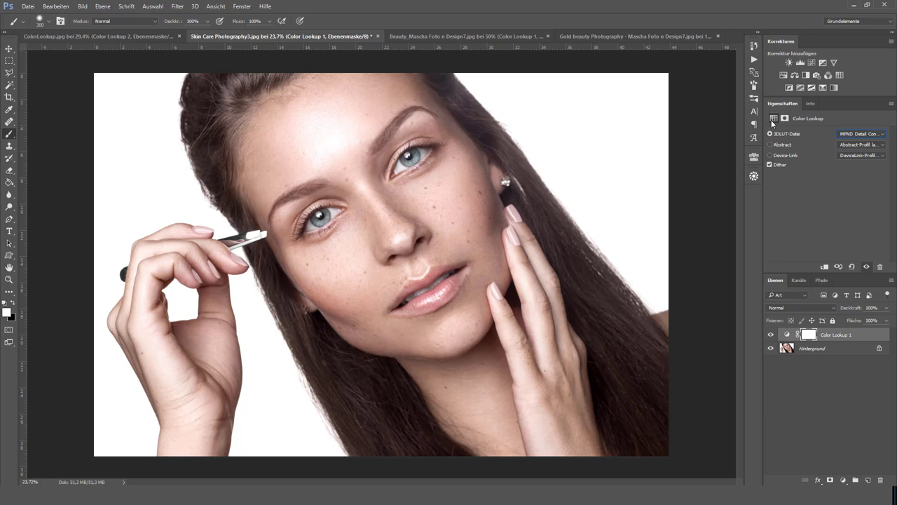
left_click(845, 134)
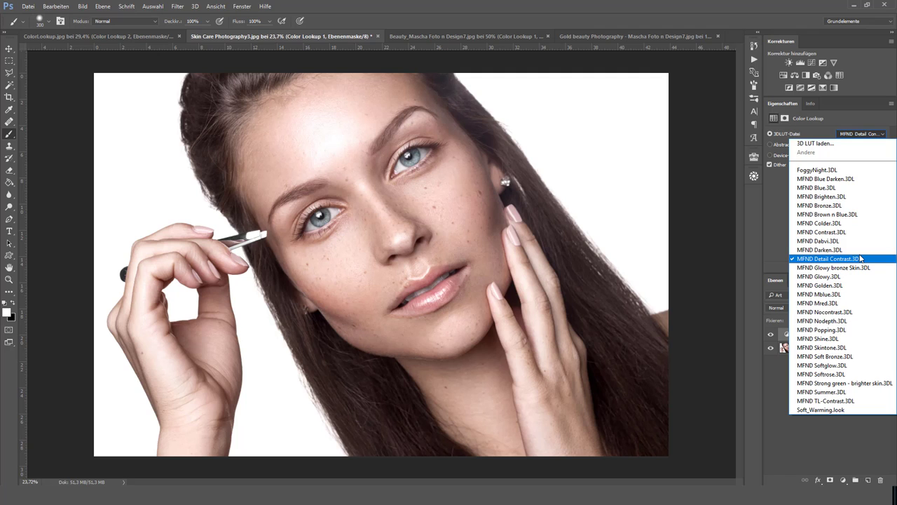
left_click(832, 392)
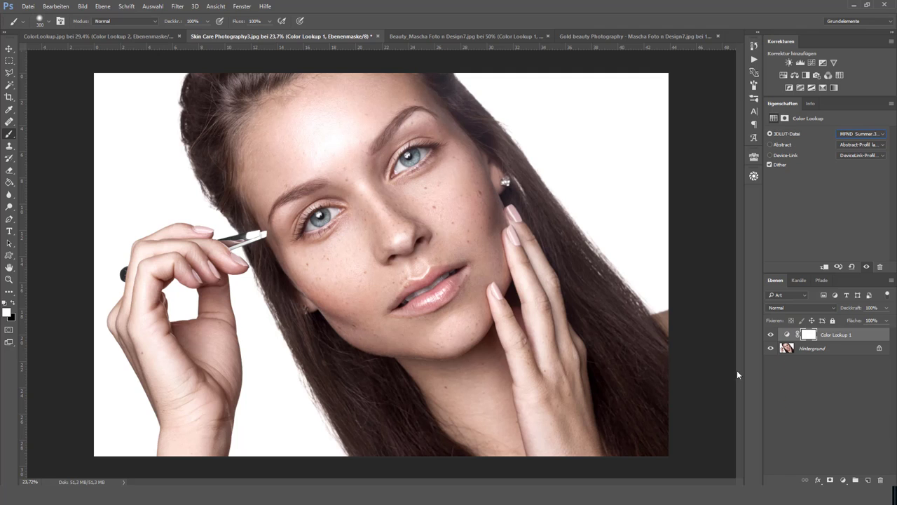
left_click(771, 336)
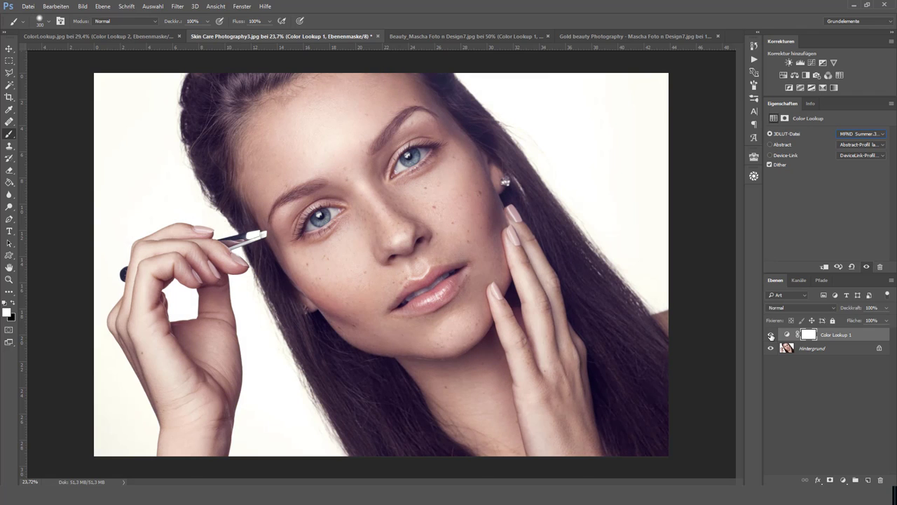
Step: Add Color Lookup 2 with MFND Detail Contrast.3DL at 55% opacity and compare it
left_click(771, 336)
left_click(770, 336)
left_click(834, 87)
left_click(861, 133)
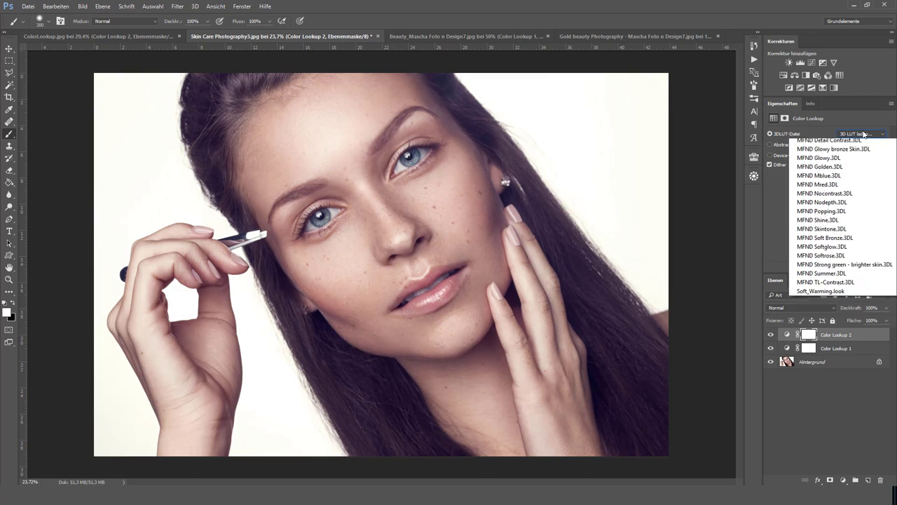
left_click(829, 259)
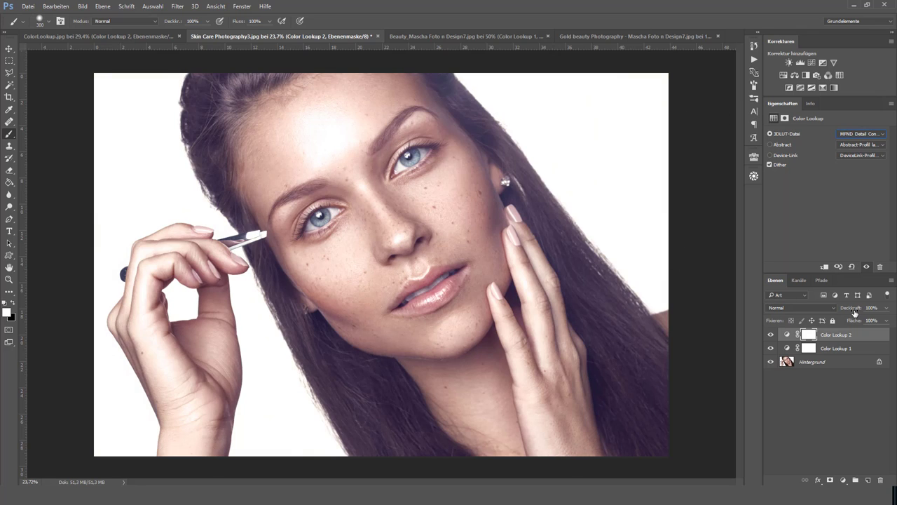
left_click_drag(852, 313, 845, 314)
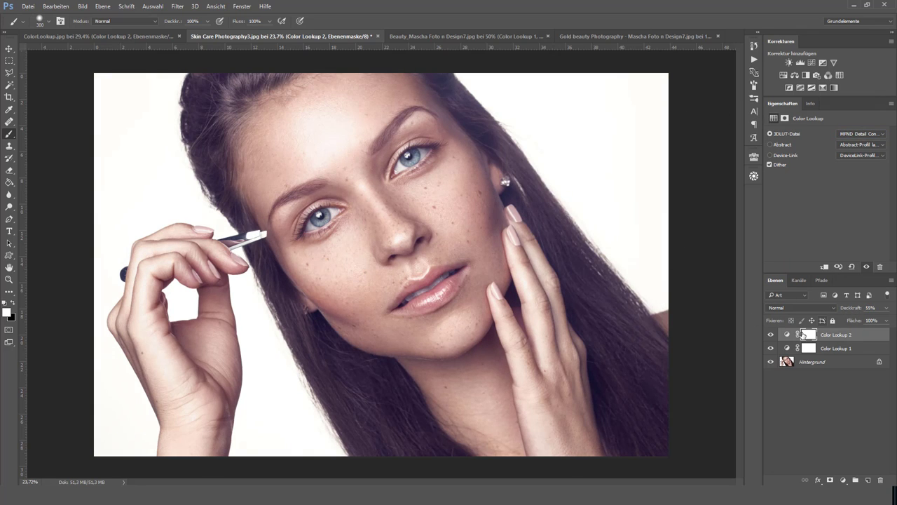
left_click(770, 334)
Step: Paint black on Color Lookup 1's mask with a 700-800 brush around the eyes and nose
left_click(817, 350)
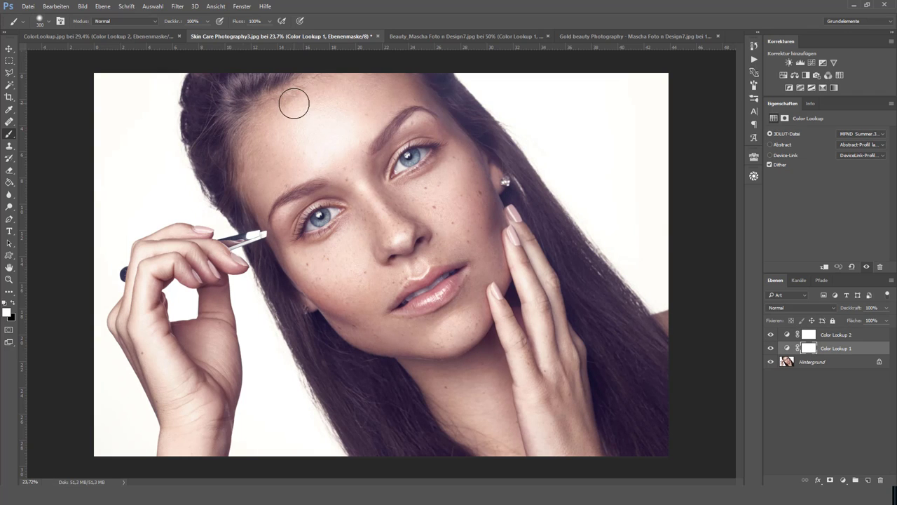
key("bracketright")
key("bracketright")
key("bracketright")
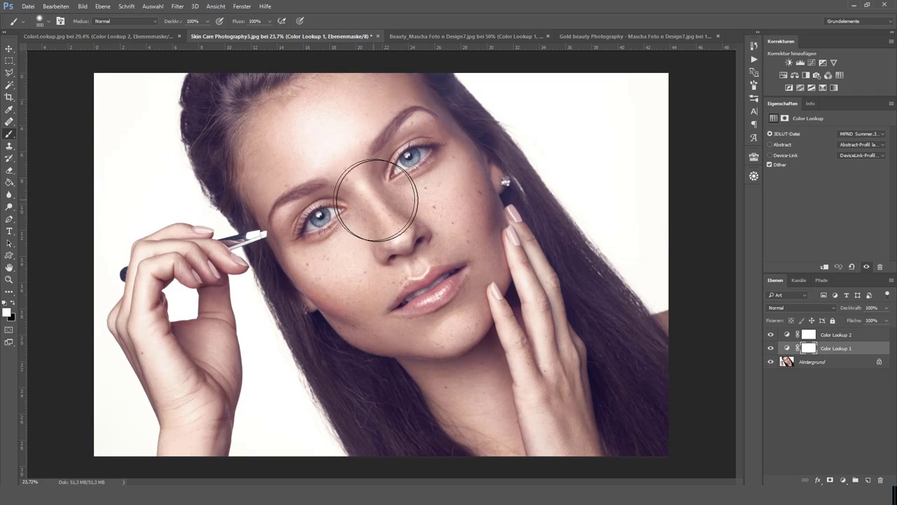
left_click_drag(355, 192, 310, 231)
key("bracketright")
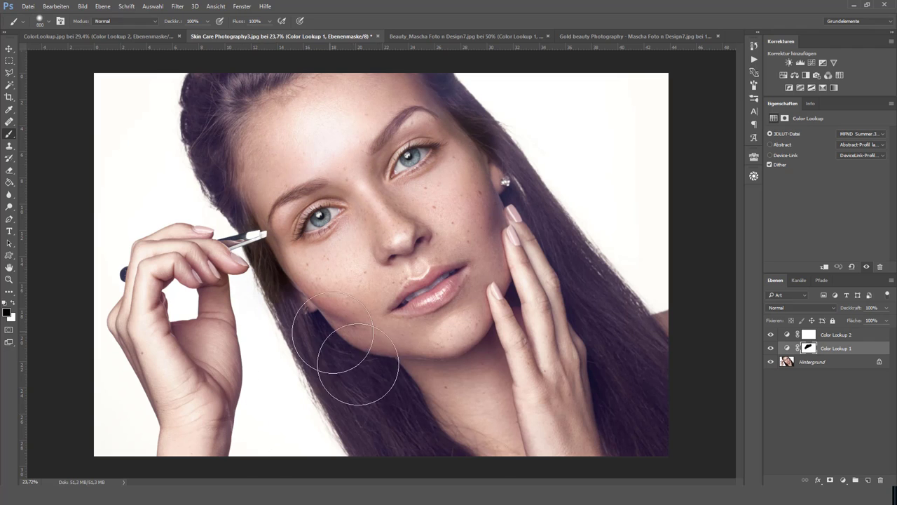